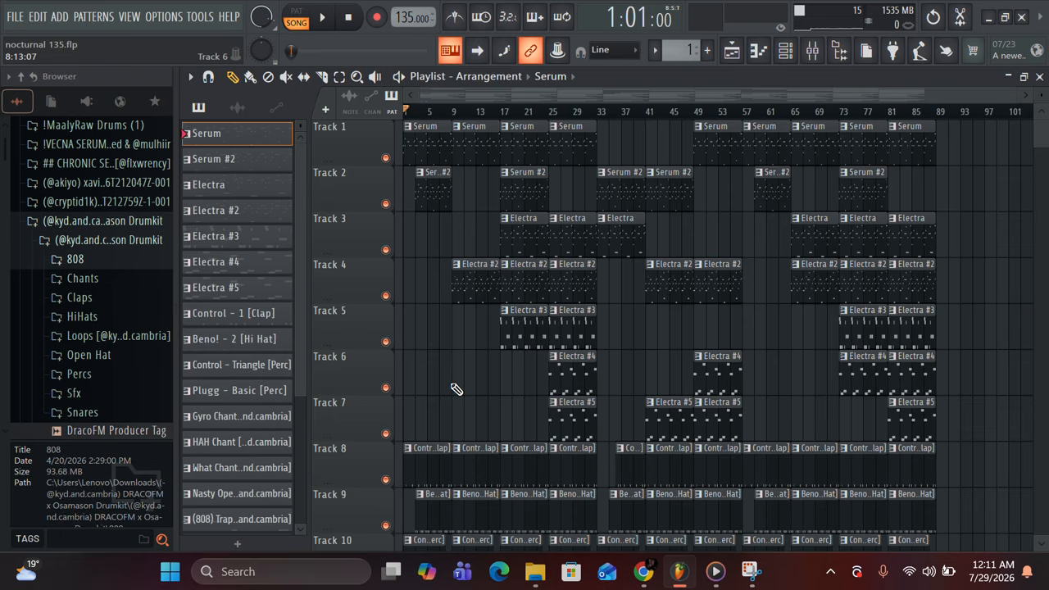
{"action": "left_click", "coordinate": [456, 389]}
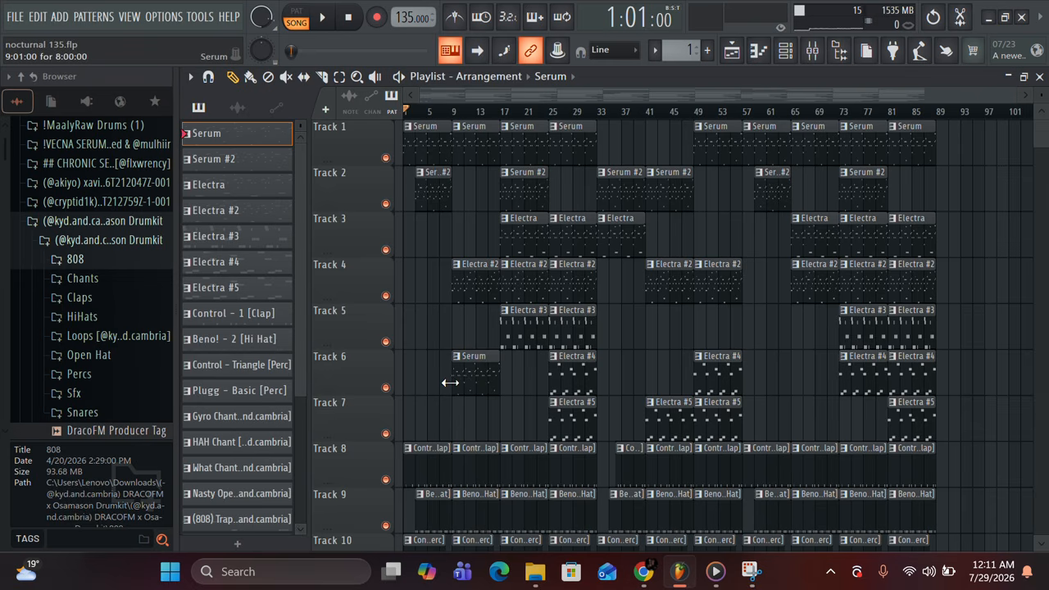
{"action": "right_click", "coordinate": [463, 381]}
{"action": "scroll", "coordinate": [460, 321], "scroll_direction": "up", "scroll_amount": 5}
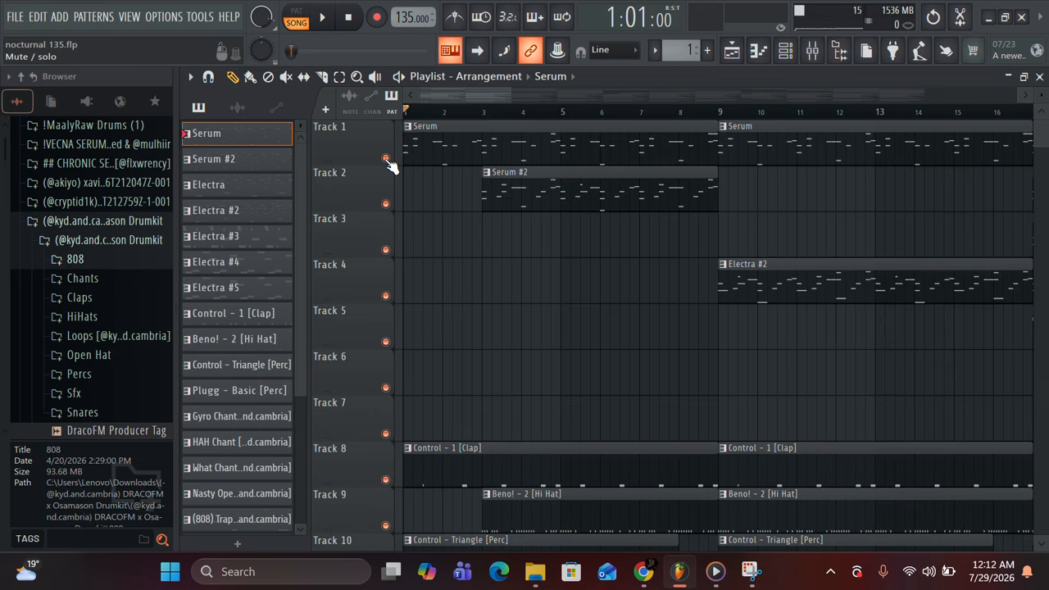
Solo Track 1 in the playlist and open its first Serum pattern in the piano roll.
{"action": "right_click", "coordinate": [386, 158]}
{"action": "scroll", "coordinate": [478, 225], "scroll_direction": "down", "scroll_amount": 5}
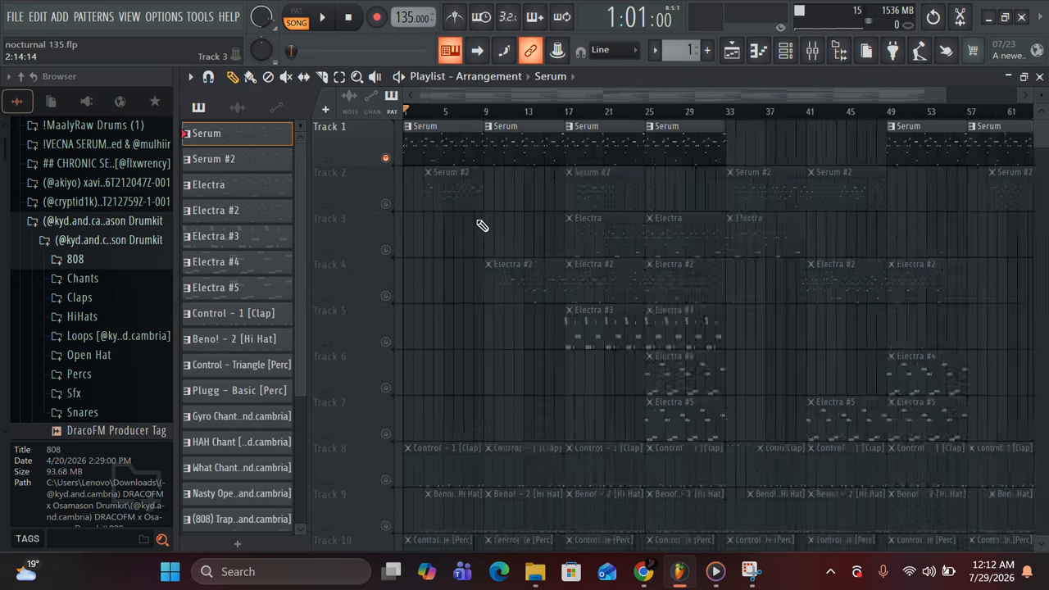
{"action": "double_click", "coordinate": [433, 154]}
Play the Serum melody in the piano roll, look through its high and low notes, and stop playback.
{"action": "scroll", "coordinate": [372, 220], "scroll_direction": "up", "scroll_amount": 4}
{"action": "key", "text": "space"}
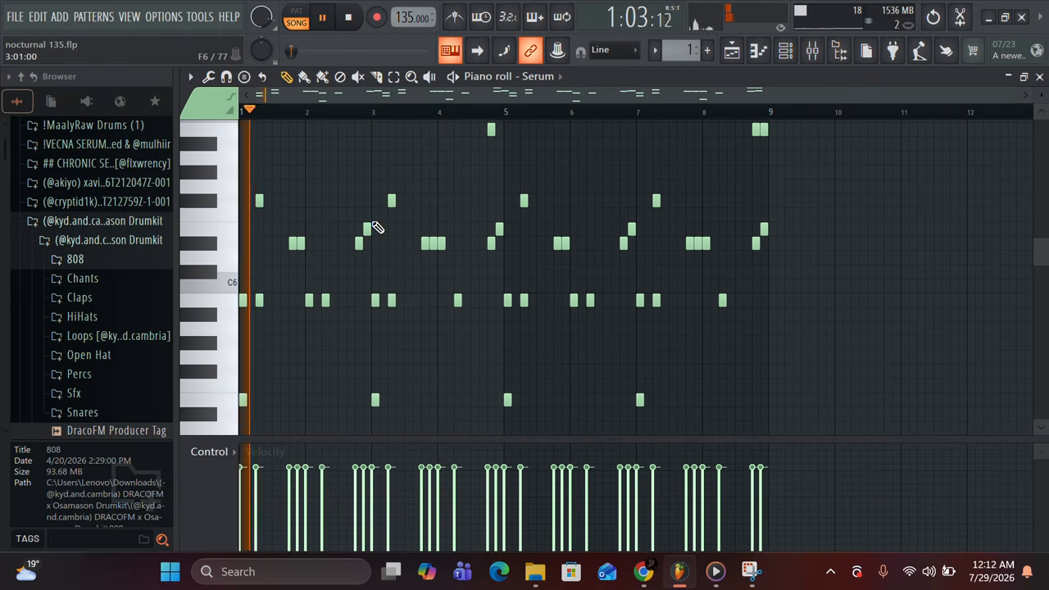
{"action": "scroll", "coordinate": [362, 307], "scroll_direction": "up", "scroll_amount": 3}
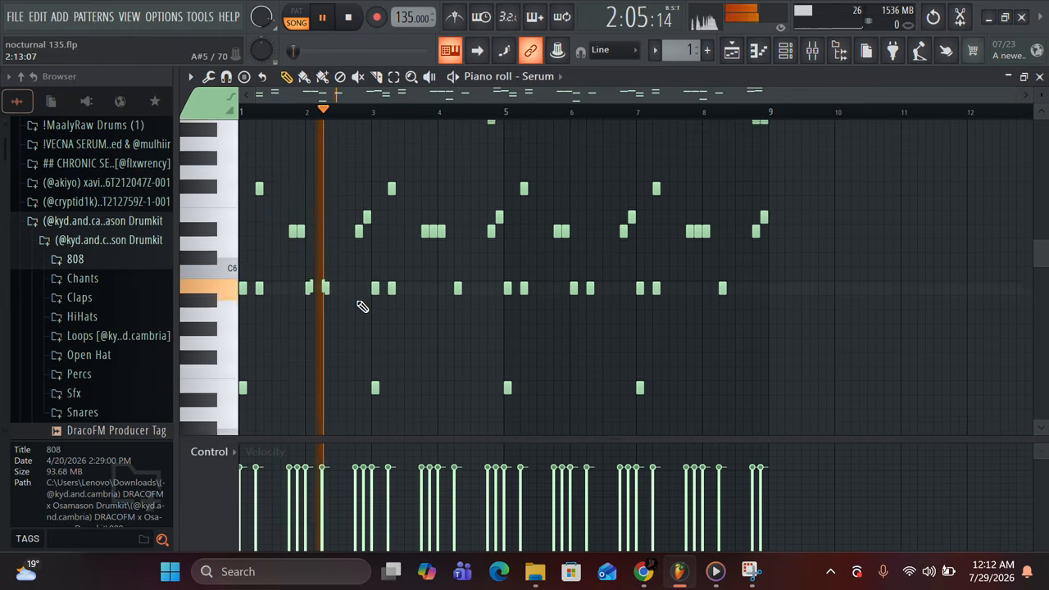
{"action": "scroll", "coordinate": [362, 307], "scroll_direction": "up", "scroll_amount": 1}
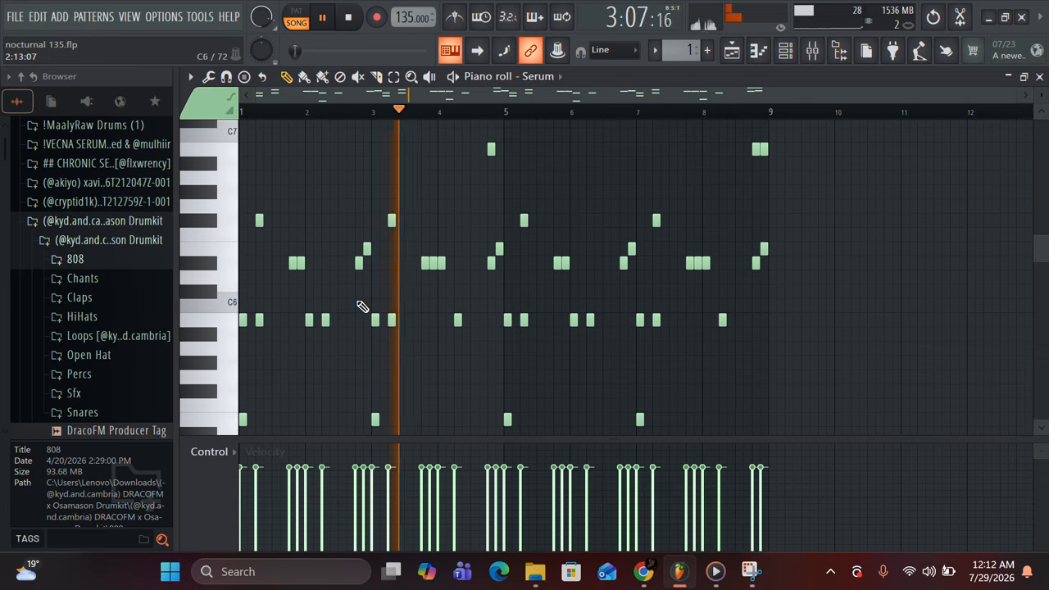
{"action": "scroll", "coordinate": [463, 327], "scroll_direction": "up", "scroll_amount": 4}
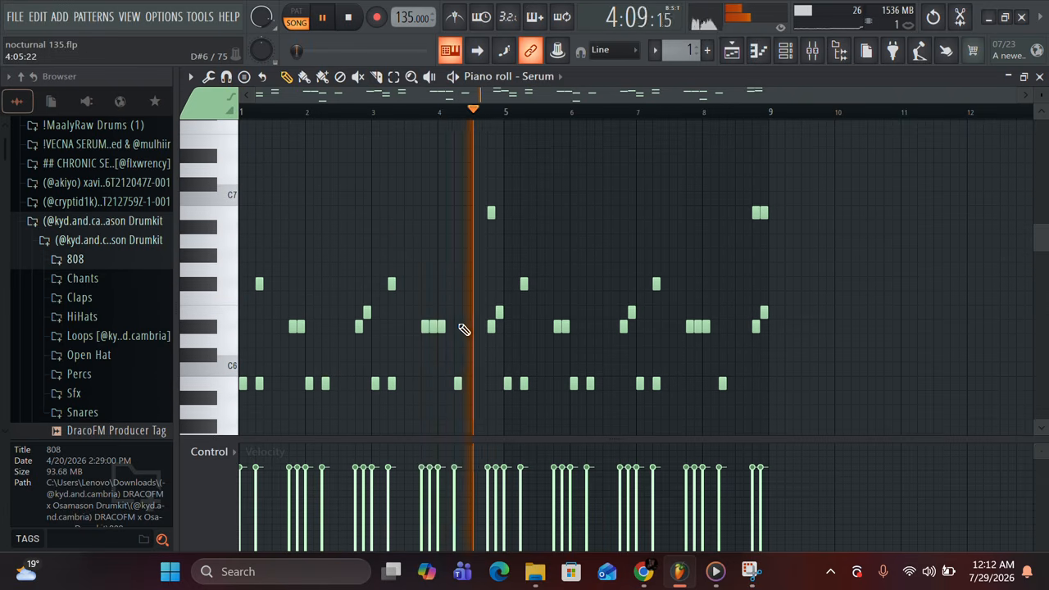
{"action": "scroll", "coordinate": [531, 299], "scroll_direction": "down", "scroll_amount": 15}
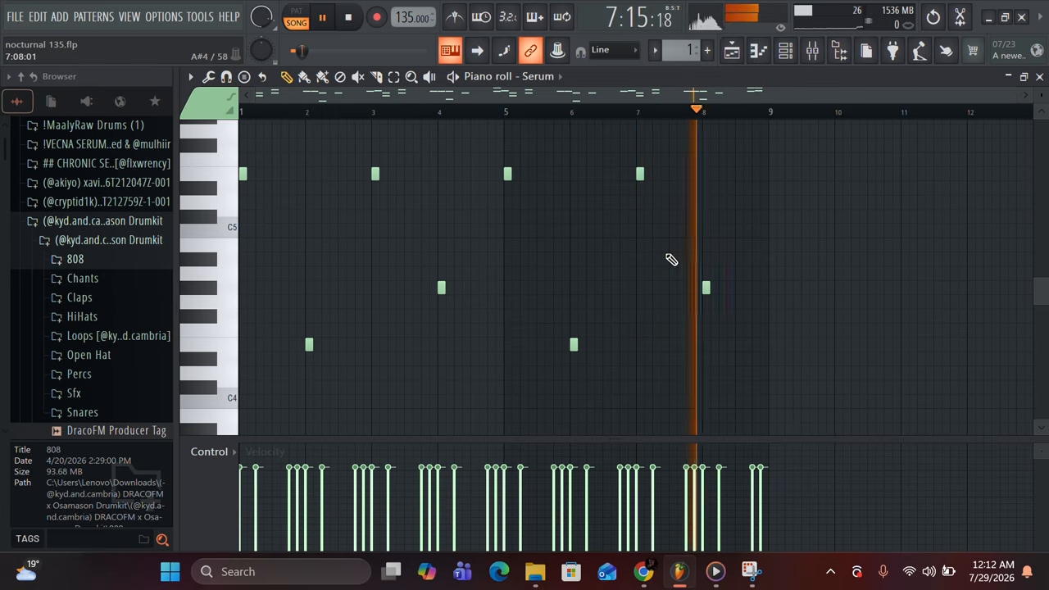
{"action": "key", "text": "space"}
Show the preset loaded in the Serum channel's plugin, then return to the playlist.
{"action": "left_click", "coordinate": [785, 52]}
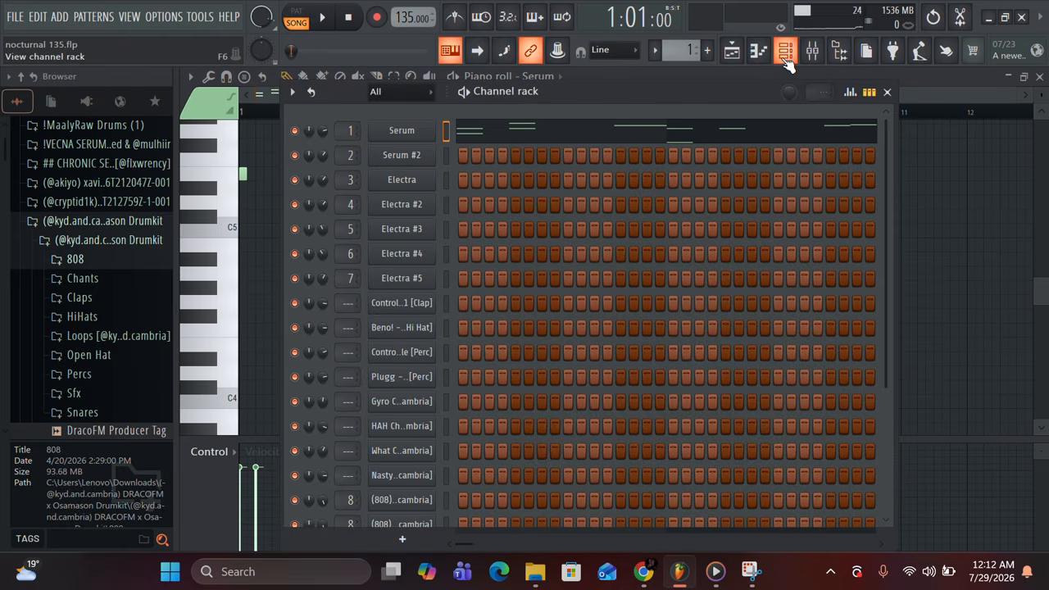
{"action": "left_click", "coordinate": [387, 131]}
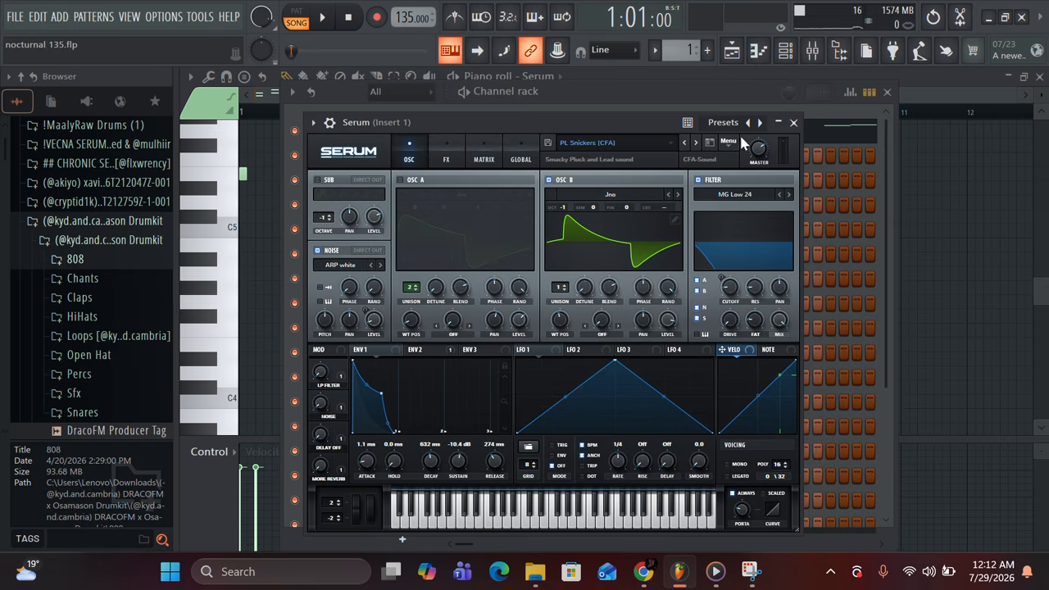
{"action": "left_click", "coordinate": [793, 122]}
{"action": "left_click", "coordinate": [887, 91]}
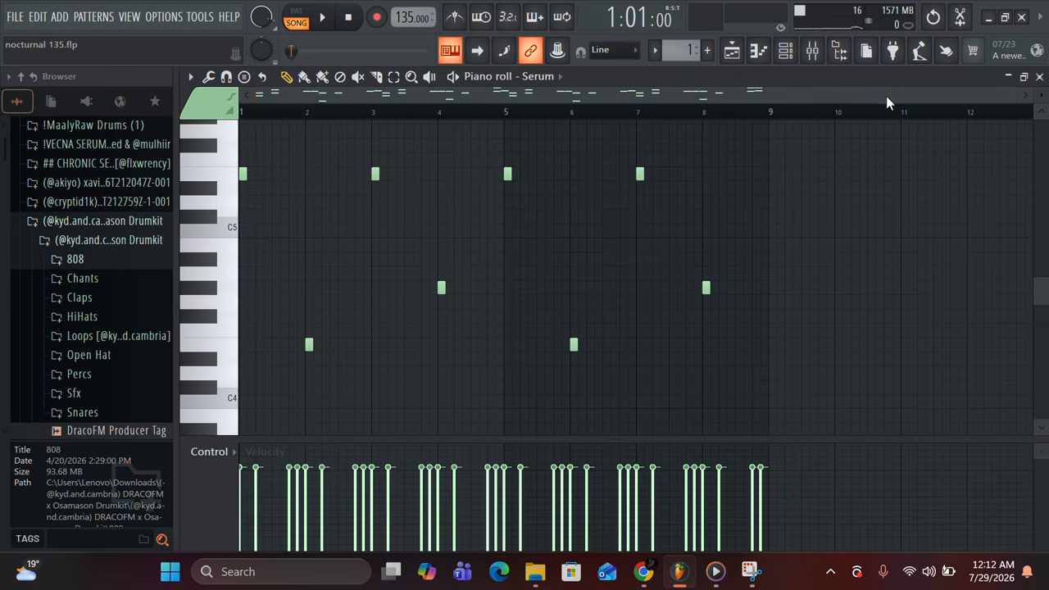
{"action": "left_click", "coordinate": [1039, 76]}
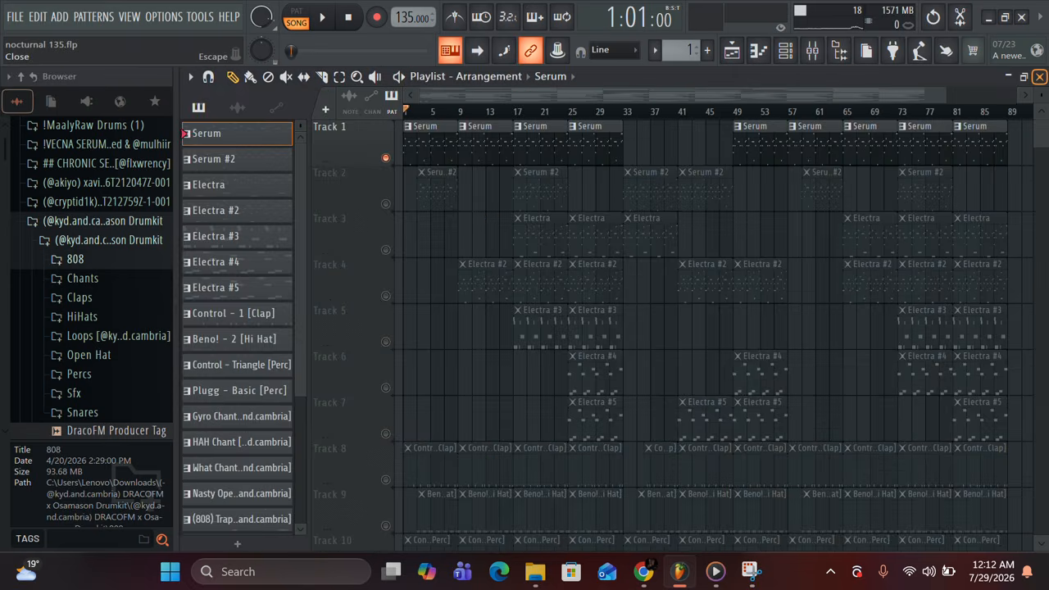
Solo Track 2 and open its Serum #2 pattern at bar 17, with playback positioned at that bar.
{"action": "right_click", "coordinate": [386, 204]}
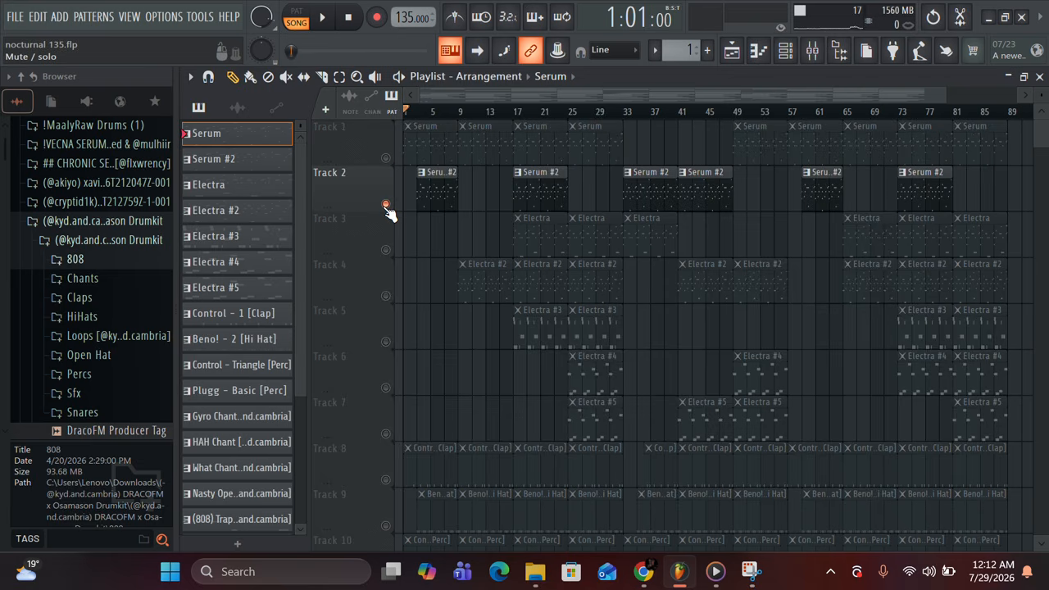
{"action": "left_click", "coordinate": [515, 111]}
{"action": "double_click", "coordinate": [543, 190]}
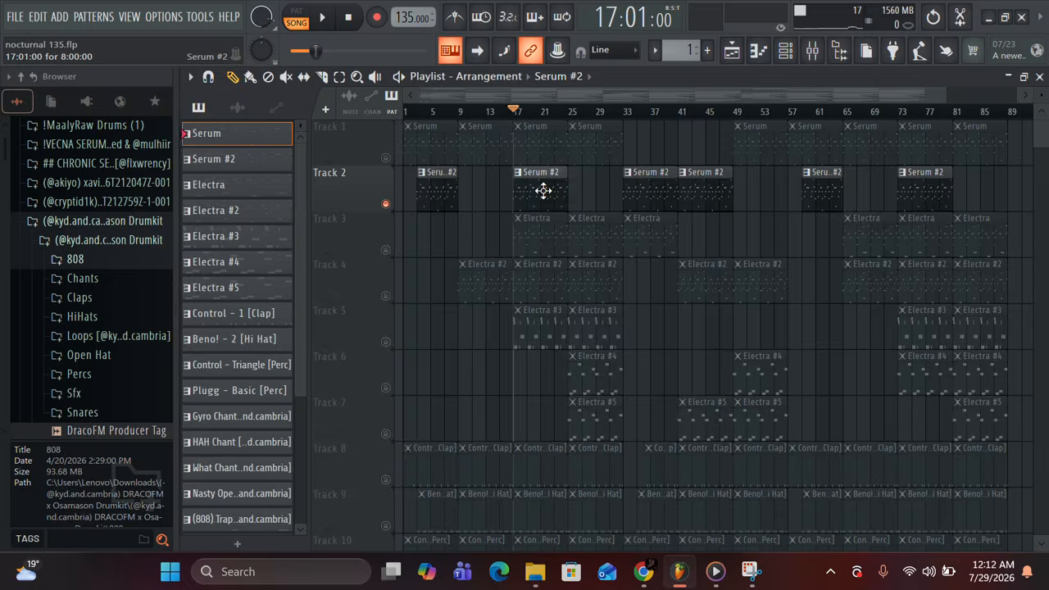
Play the Serum #2 melody, examine its notes in the piano roll, and stop playback.
{"action": "key", "text": "space"}
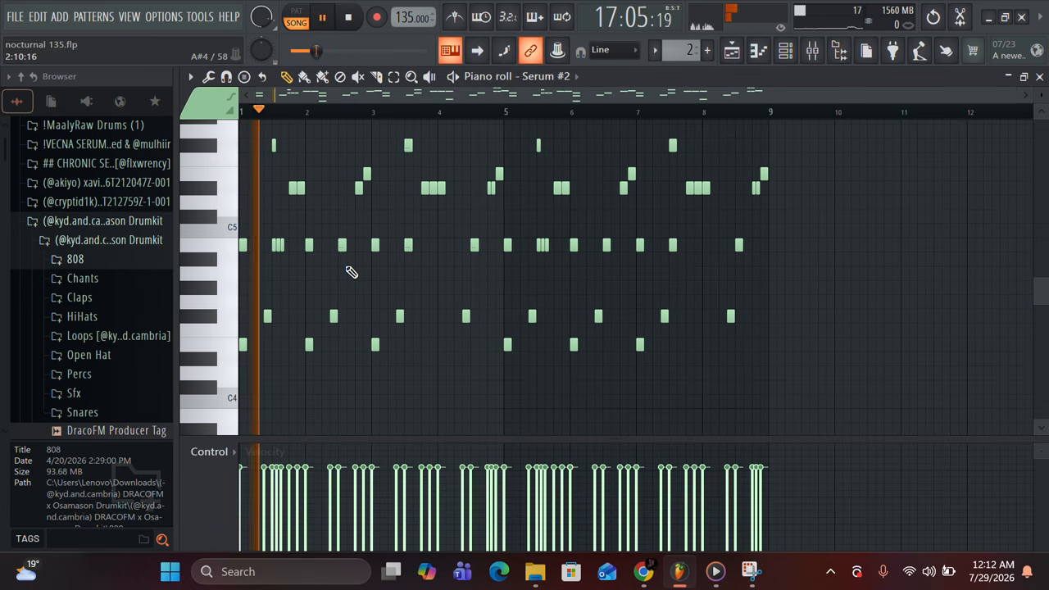
{"action": "scroll", "coordinate": [260, 316], "scroll_direction": "up", "scroll_amount": 2}
{"action": "scroll", "coordinate": [260, 316], "scroll_direction": "down", "scroll_amount": 2}
{"action": "scroll", "coordinate": [260, 315], "scroll_direction": "down", "scroll_amount": 1}
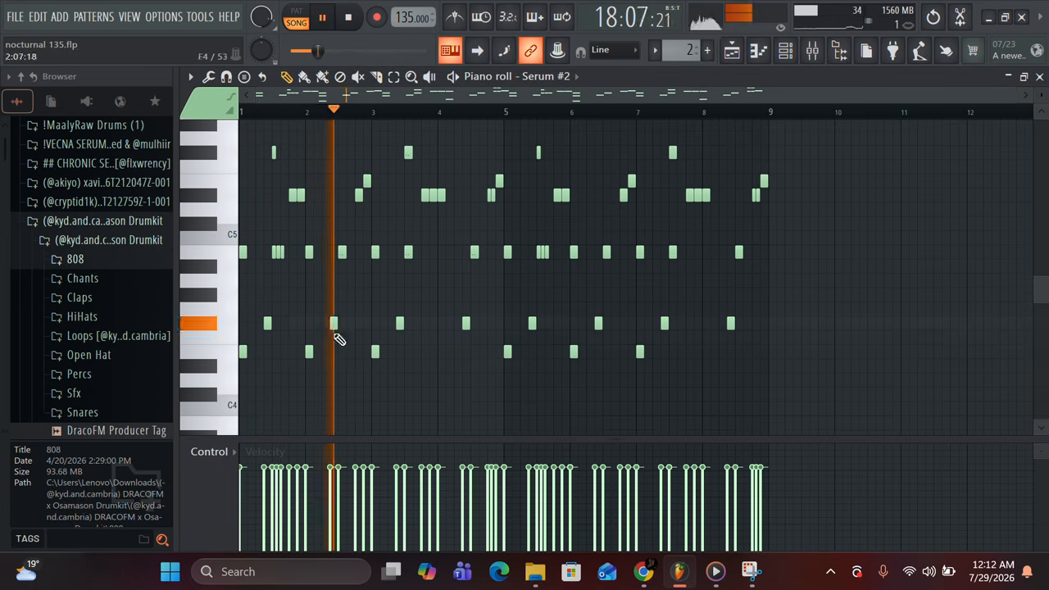
{"action": "scroll", "coordinate": [377, 319], "scroll_direction": "up", "scroll_amount": 3}
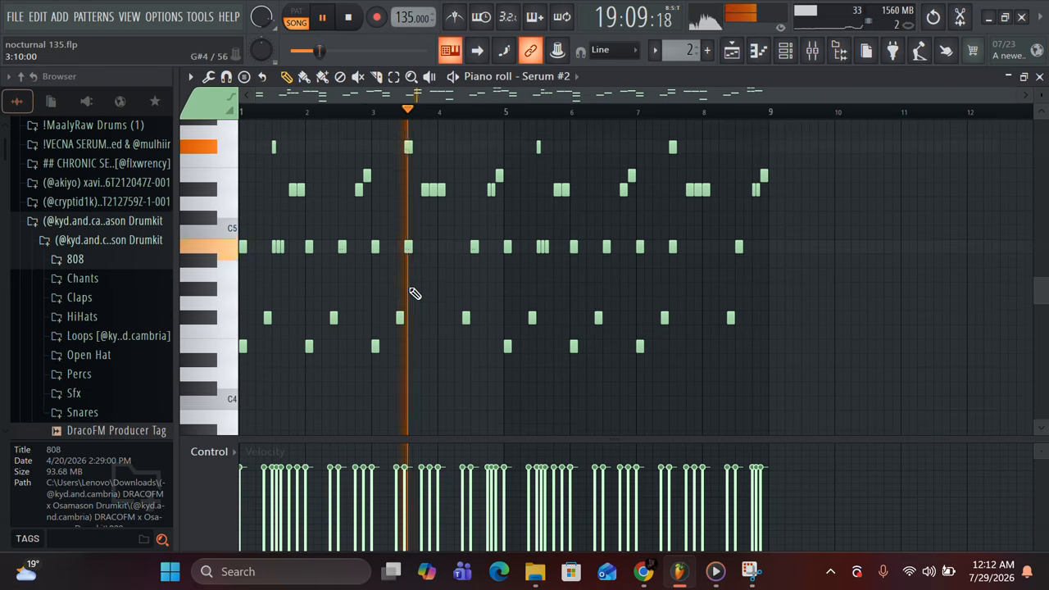
{"action": "scroll", "coordinate": [492, 324], "scroll_direction": "down", "scroll_amount": 13}
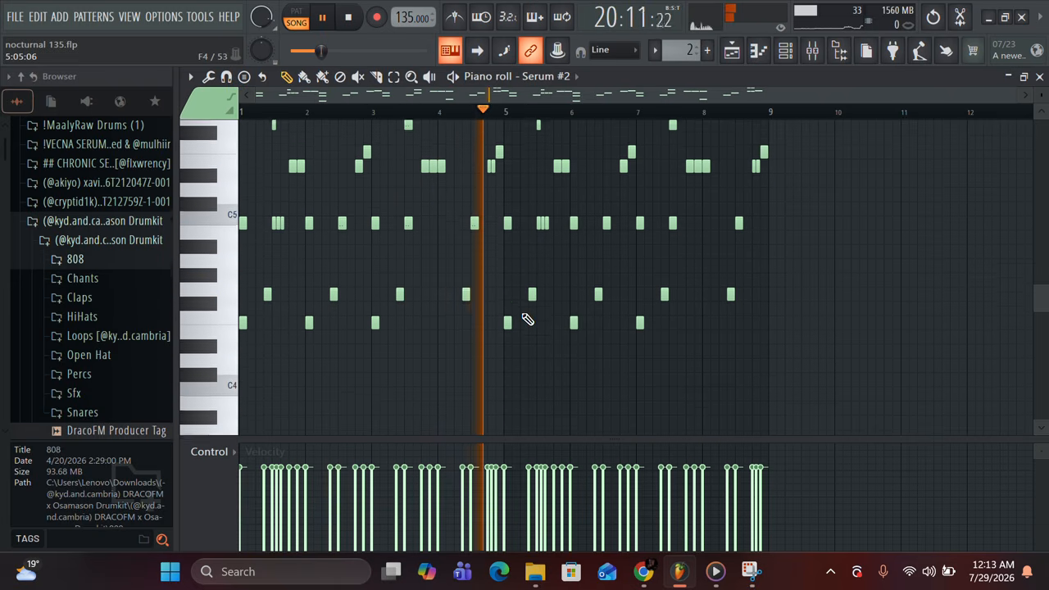
{"action": "scroll", "coordinate": [528, 319], "scroll_direction": "up", "scroll_amount": 12}
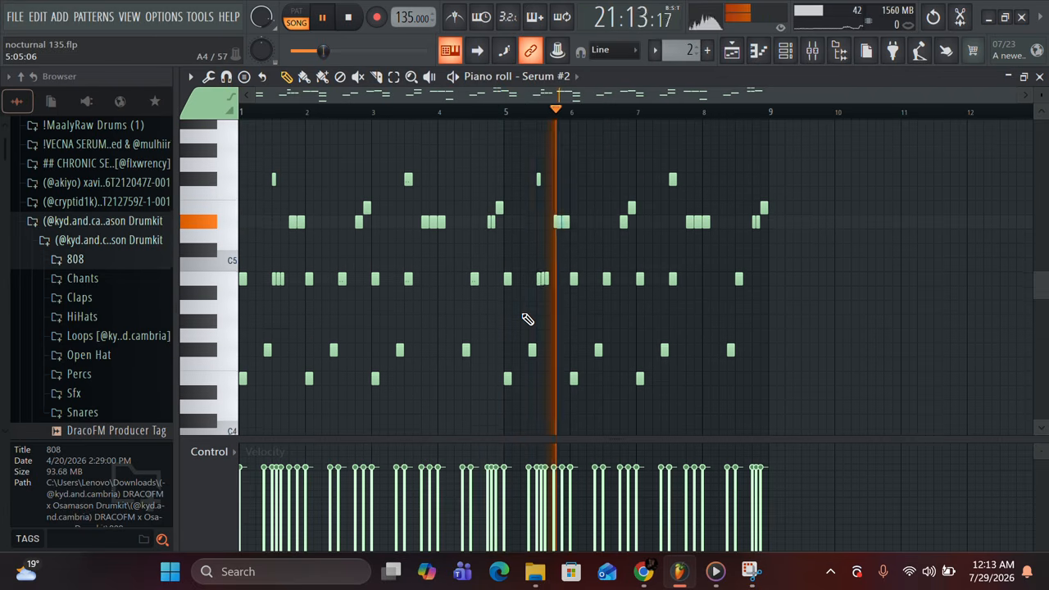
{"action": "key", "text": "space"}
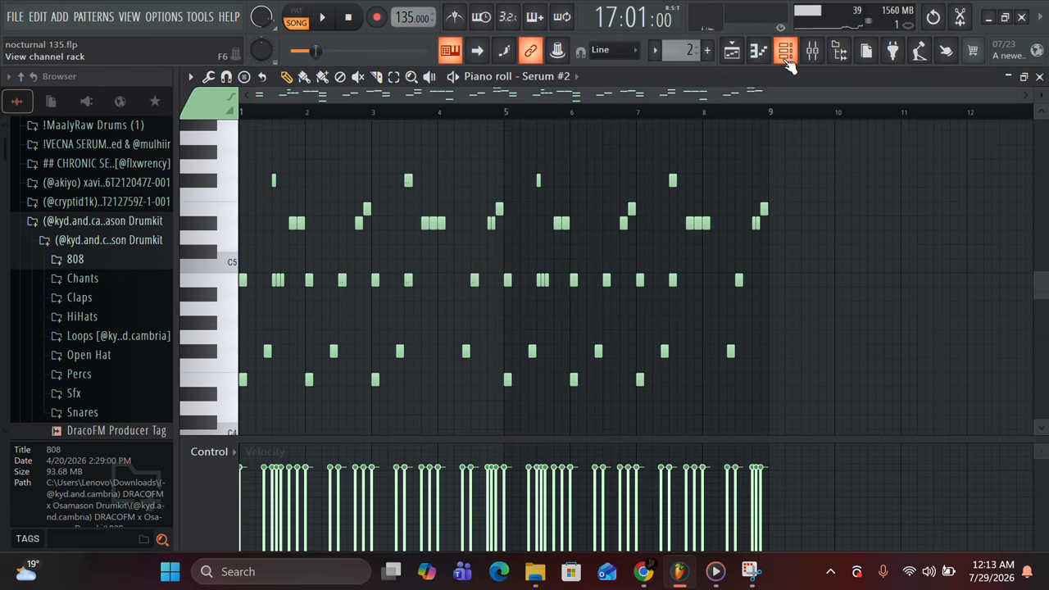
Show the preset loaded in the Serum #2 channel's plugin, then return to the playlist.
{"action": "left_click", "coordinate": [785, 54]}
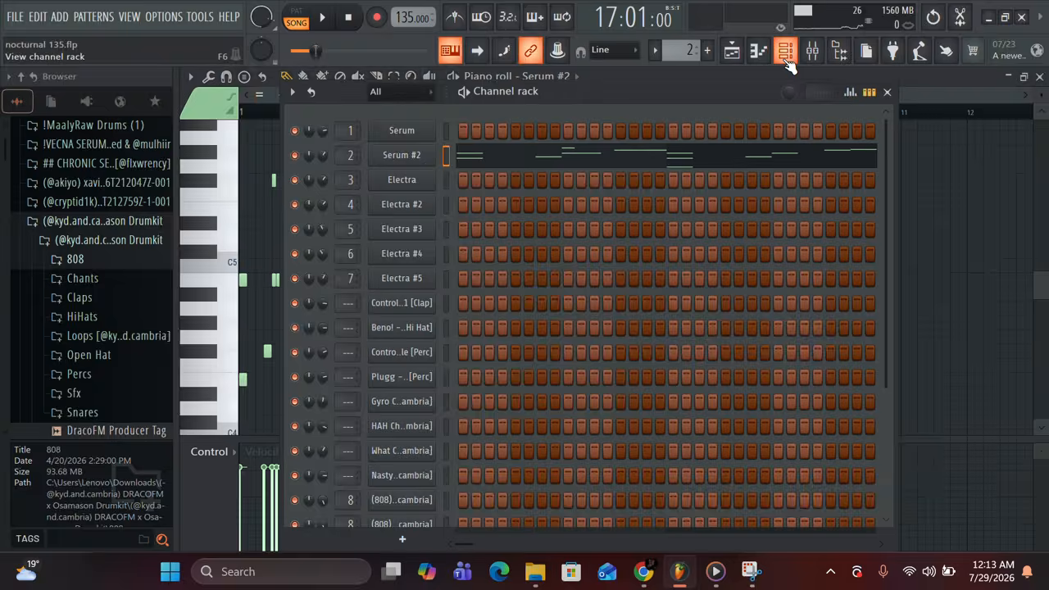
{"action": "left_click", "coordinate": [401, 161]}
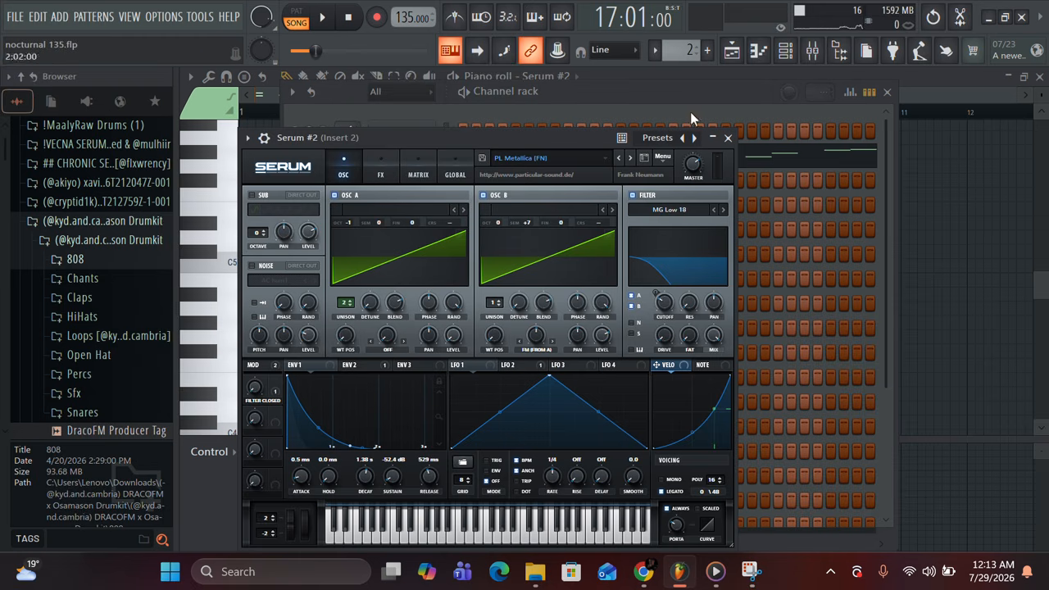
{"action": "left_click", "coordinate": [727, 138]}
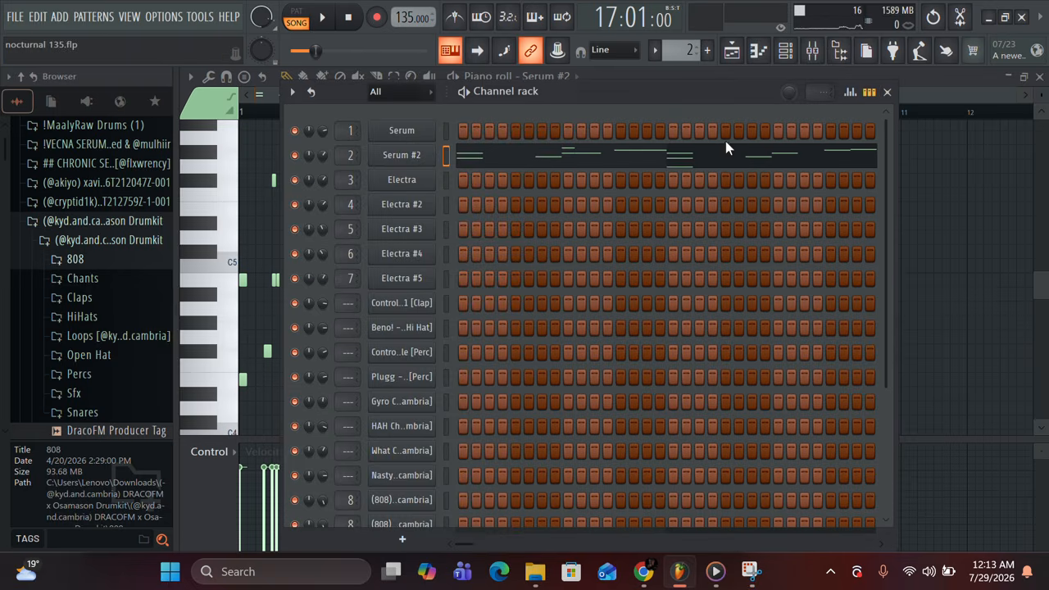
{"action": "left_click", "coordinate": [887, 93]}
{"action": "left_click", "coordinate": [1039, 76]}
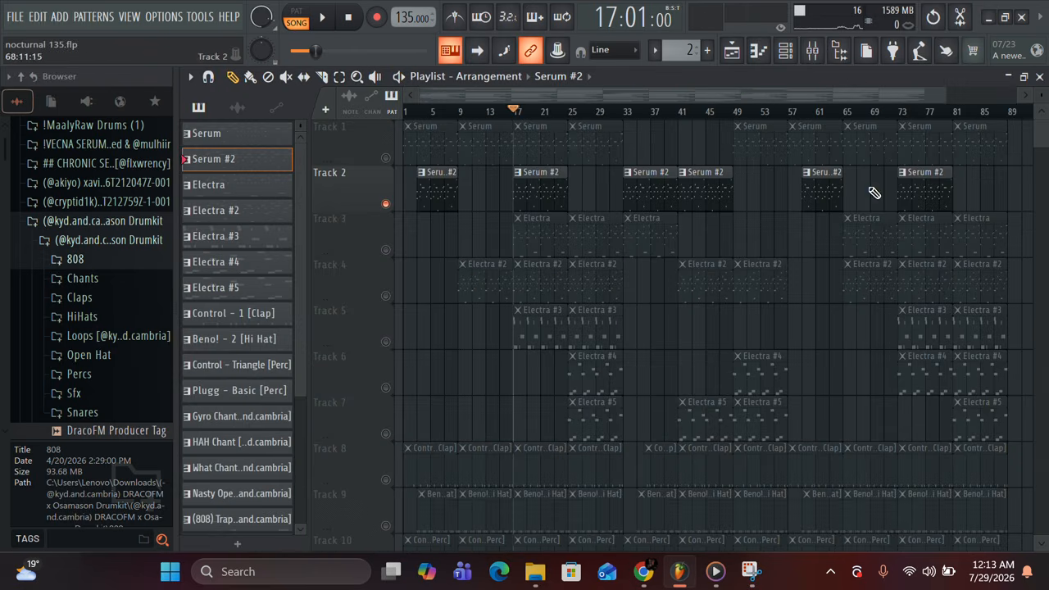
Solo Track 3 and open its Electra pattern at bar 17 in the piano roll.
{"action": "right_click", "coordinate": [385, 250]}
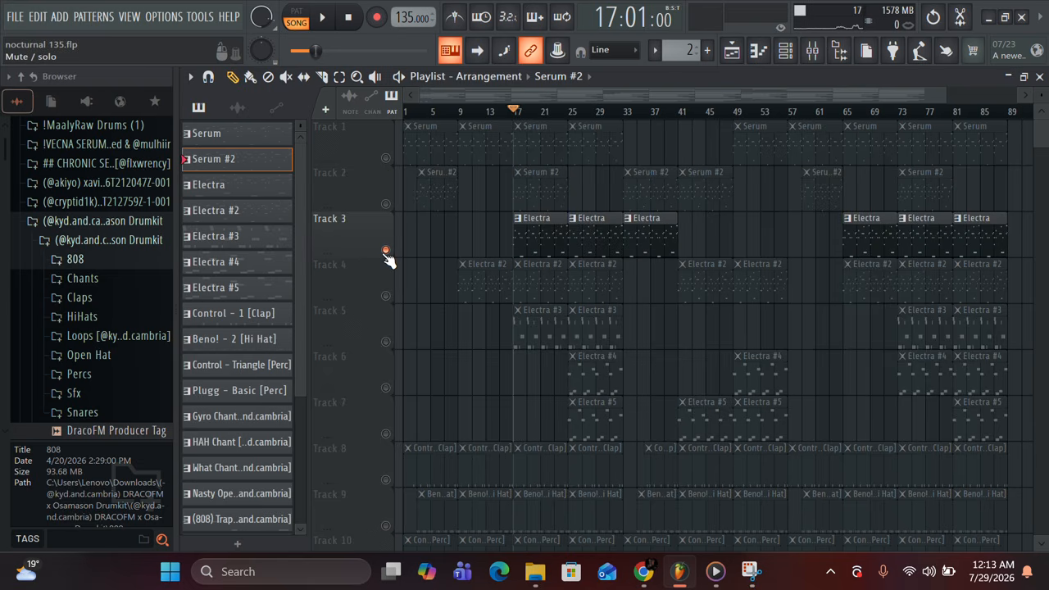
{"action": "double_click", "coordinate": [527, 239]}
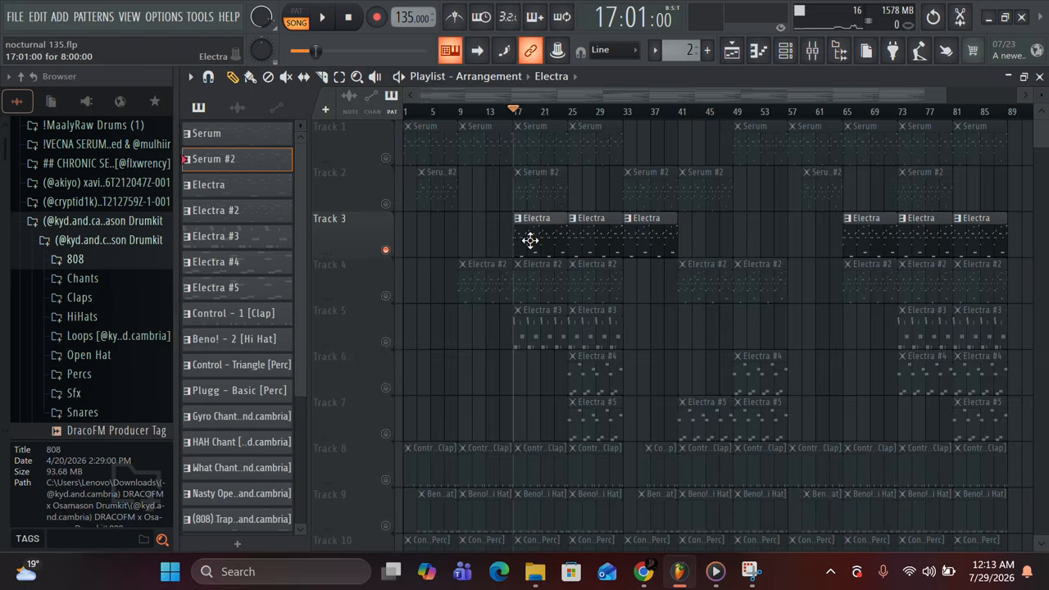
{"action": "scroll", "coordinate": [449, 265], "scroll_direction": "up", "scroll_amount": 5}
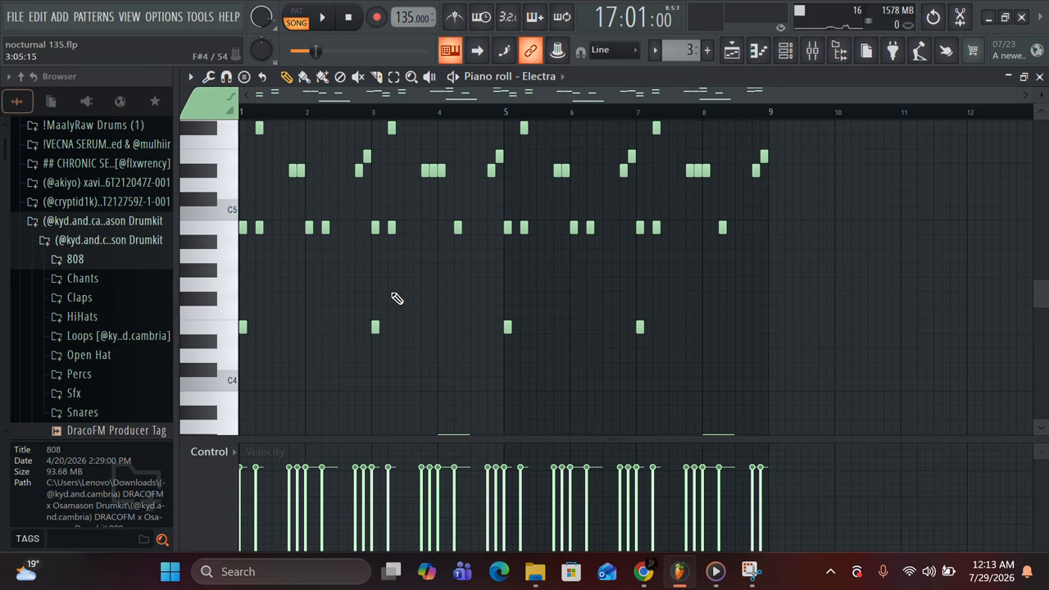
{"action": "scroll", "coordinate": [365, 317], "scroll_direction": "up", "scroll_amount": 2}
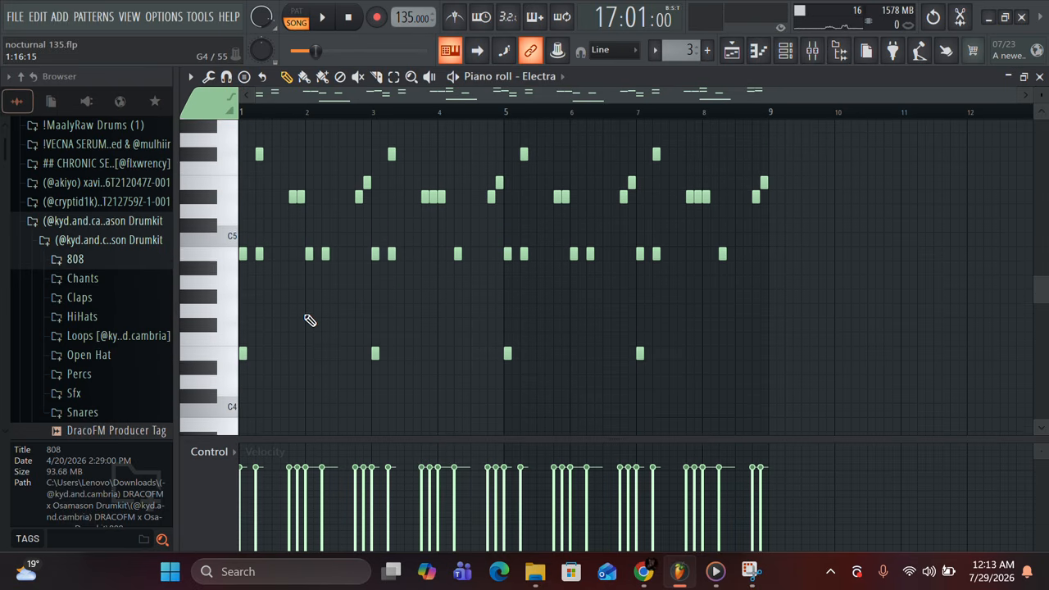
Play the Electra melody, examine its upper notes and long bass notes in the piano roll, and stop playback.
{"action": "key", "text": "space"}
{"action": "scroll", "coordinate": [290, 250], "scroll_direction": "up", "scroll_amount": 3}
{"action": "scroll", "coordinate": [290, 251], "scroll_direction": "down", "scroll_amount": 5}
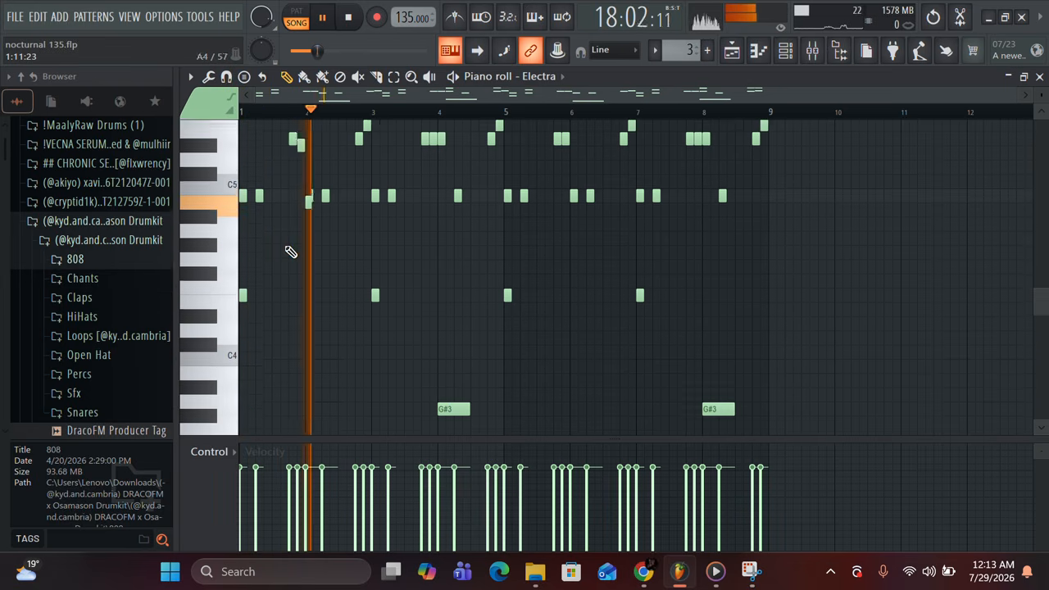
{"action": "scroll", "coordinate": [424, 338], "scroll_direction": "up", "scroll_amount": 5}
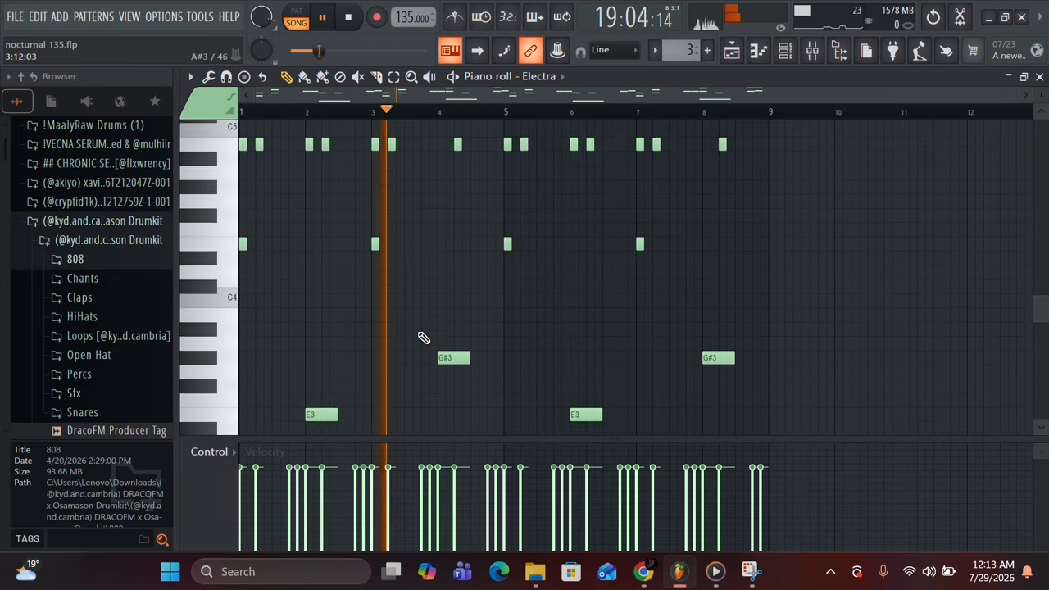
{"action": "scroll", "coordinate": [424, 337], "scroll_direction": "down", "scroll_amount": 5}
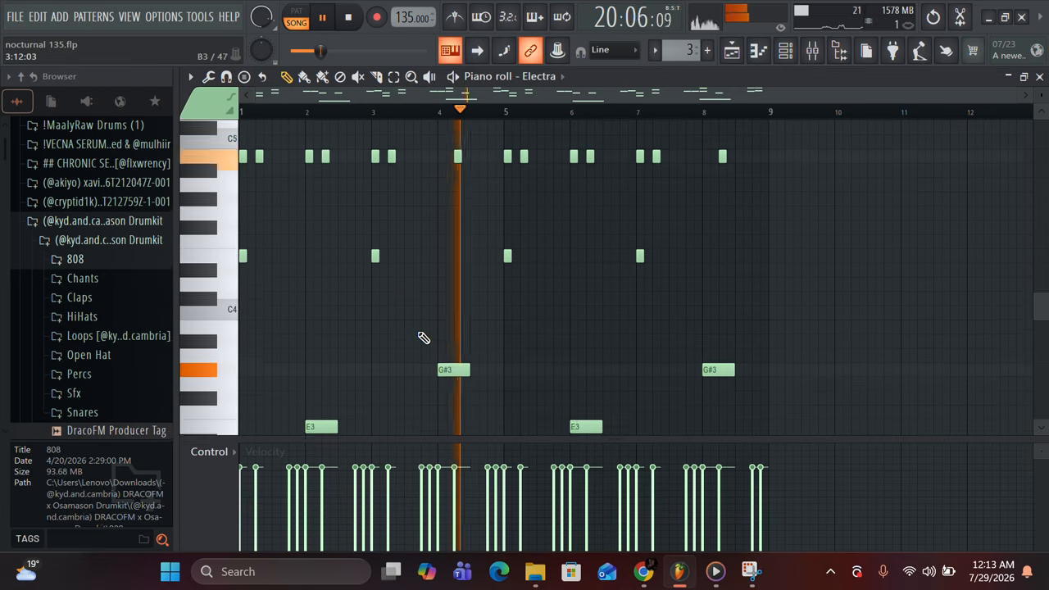
{"action": "key", "text": "space"}
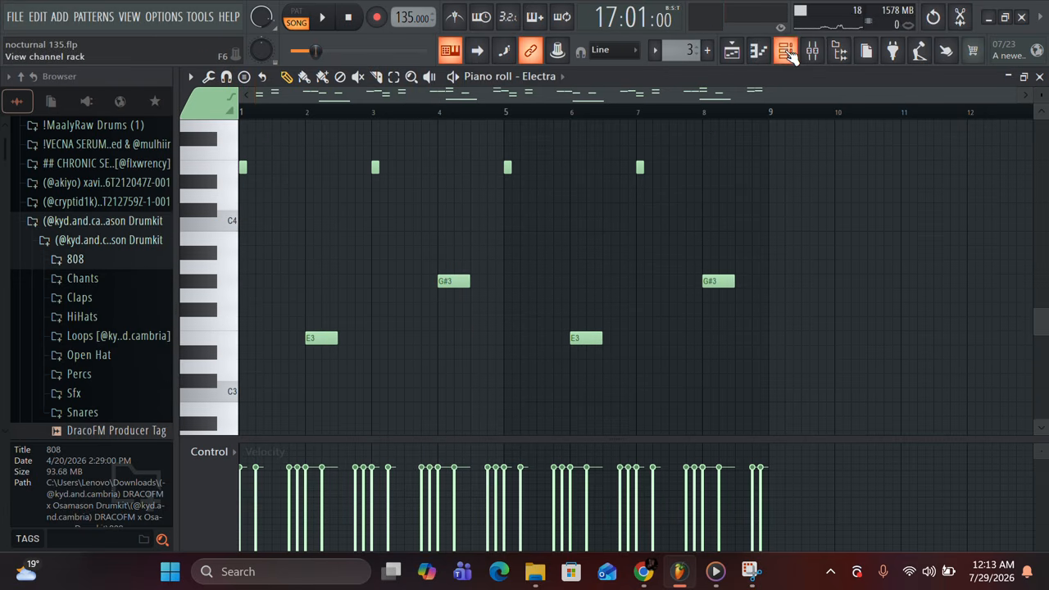
Show the preset loaded in the Electra channel's plugin, then return to the playlist.
{"action": "left_click", "coordinate": [785, 50]}
{"action": "left_click", "coordinate": [401, 180]}
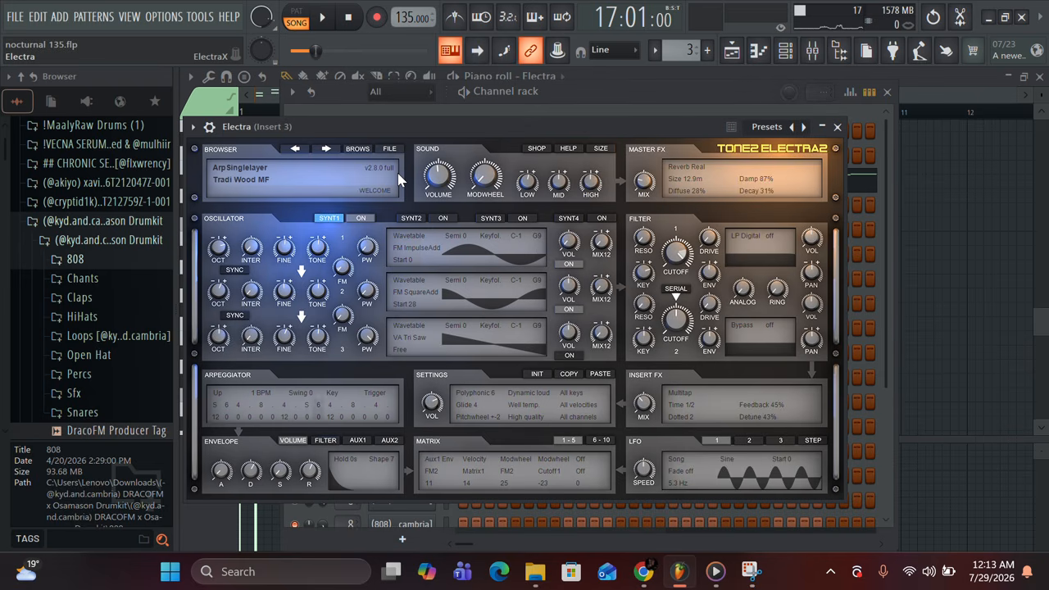
{"action": "left_click", "coordinate": [836, 126]}
{"action": "left_click", "coordinate": [886, 92]}
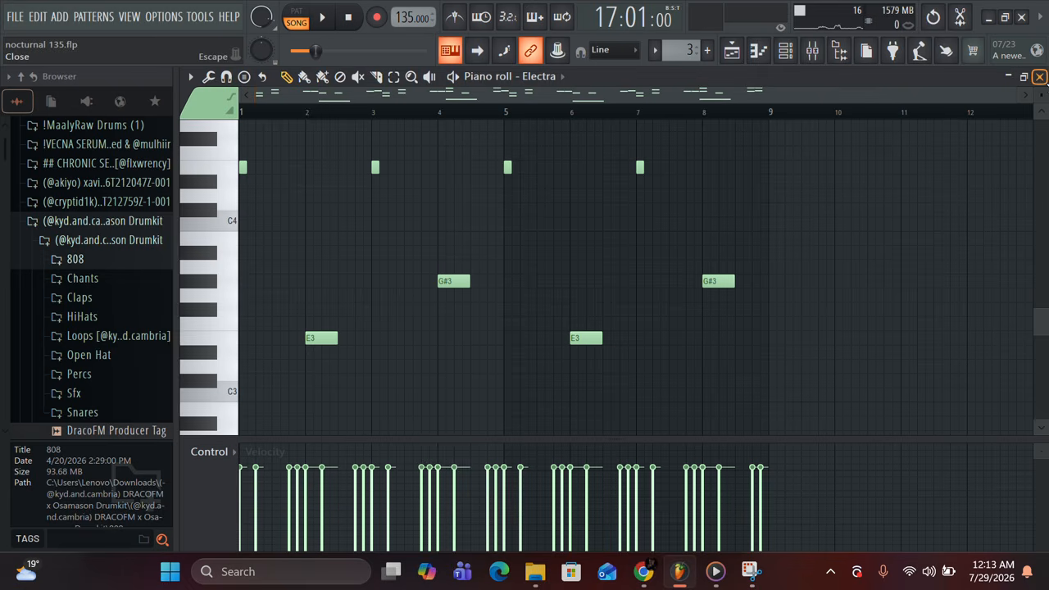
{"action": "left_click", "coordinate": [1039, 77]}
Solo Track 4, set the playback position to bar 9 and open its Electra #2 pattern in the piano roll.
{"action": "left_click", "coordinate": [388, 297]}
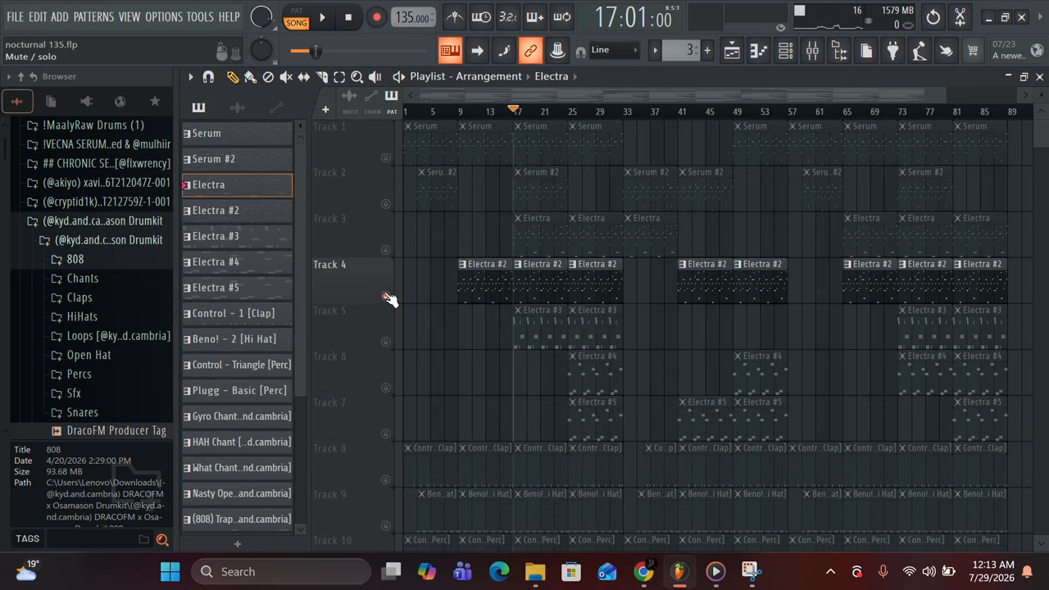
{"action": "left_click", "coordinate": [457, 119]}
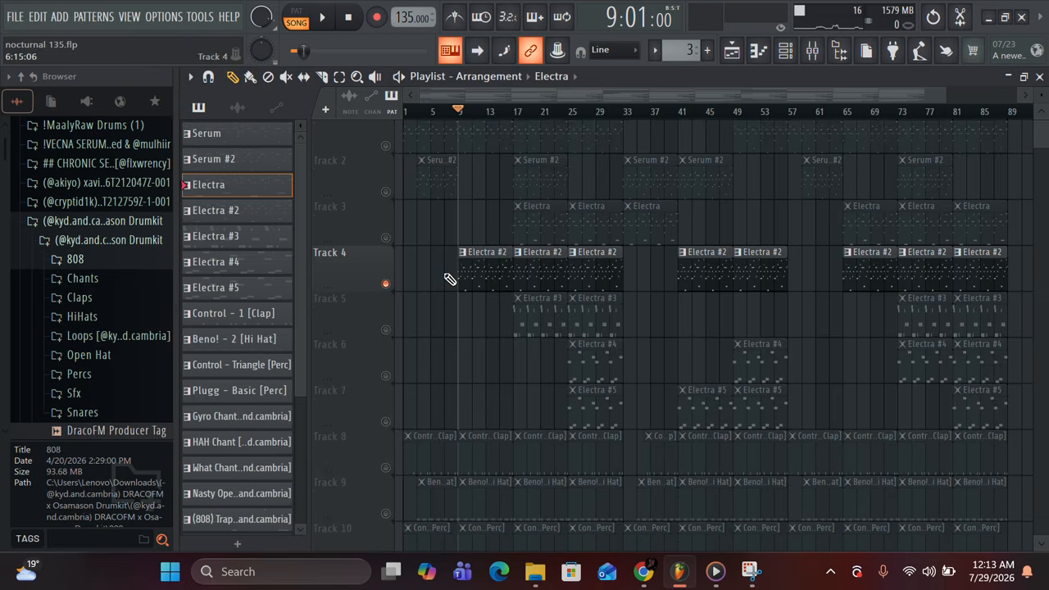
{"action": "scroll", "coordinate": [451, 279], "scroll_direction": "down", "scroll_amount": 1}
{"action": "double_click", "coordinate": [478, 239]}
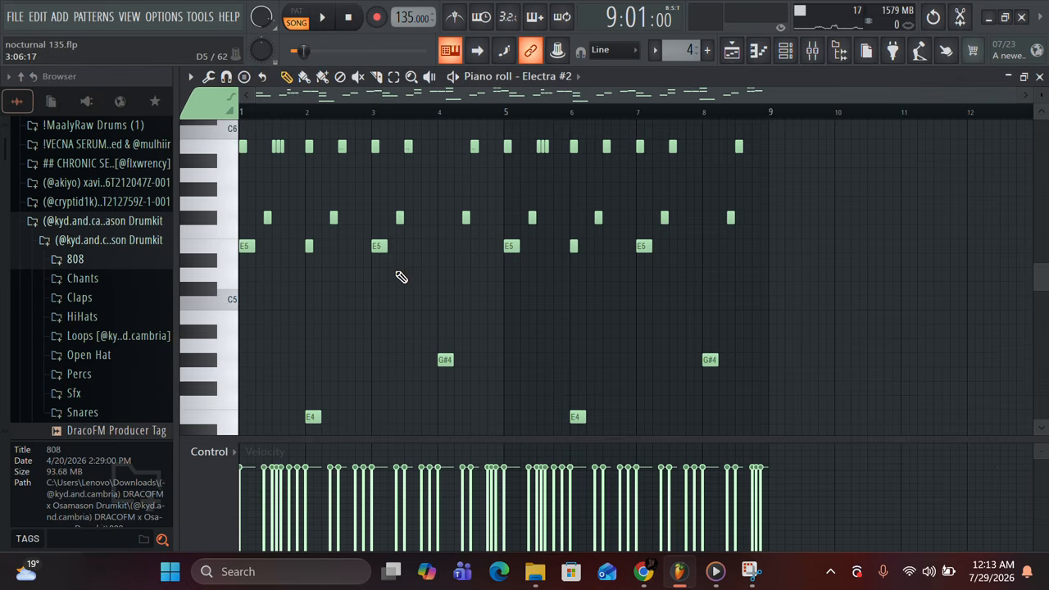
Play the Electra #2 melody while examining its high and low notes, stop playback and return to the playlist.
{"action": "key", "text": "space"}
{"action": "scroll", "coordinate": [401, 277], "scroll_direction": "down", "scroll_amount": 2}
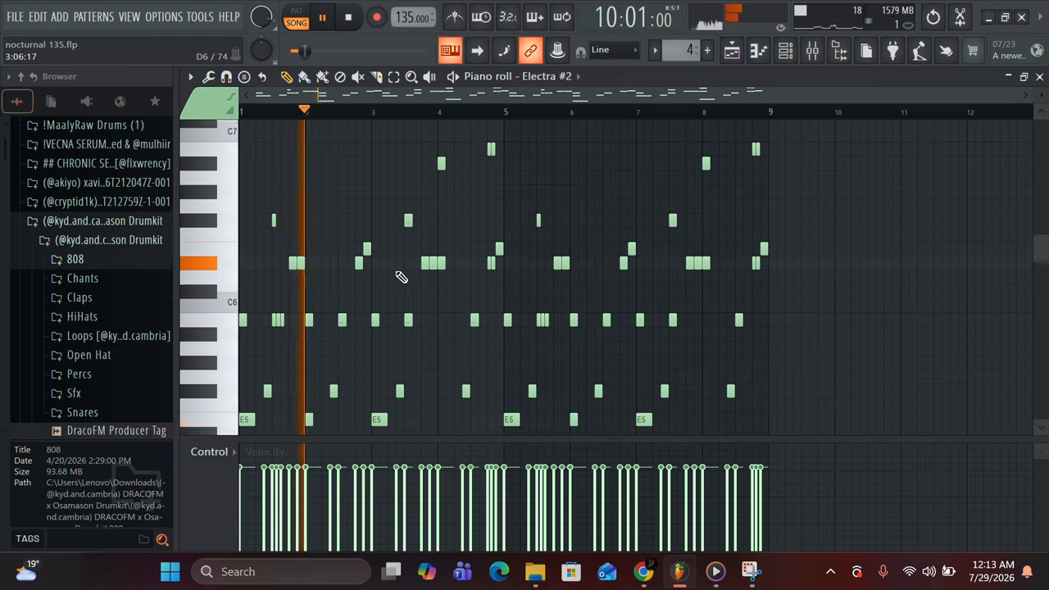
{"action": "scroll", "coordinate": [400, 277], "scroll_direction": "down", "scroll_amount": 4}
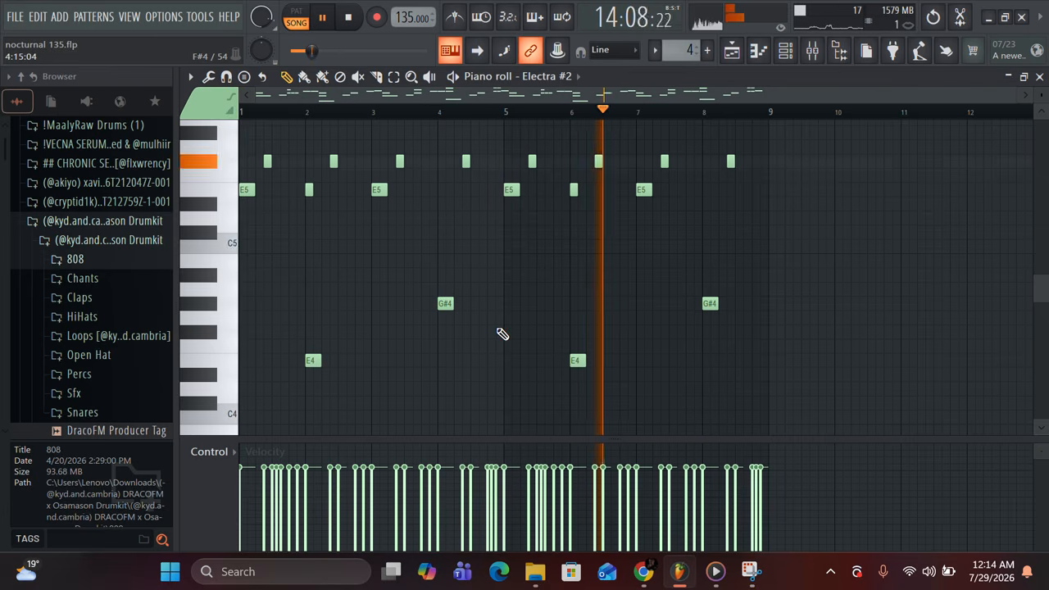
{"action": "key", "text": "space"}
{"action": "key", "text": "F5"}
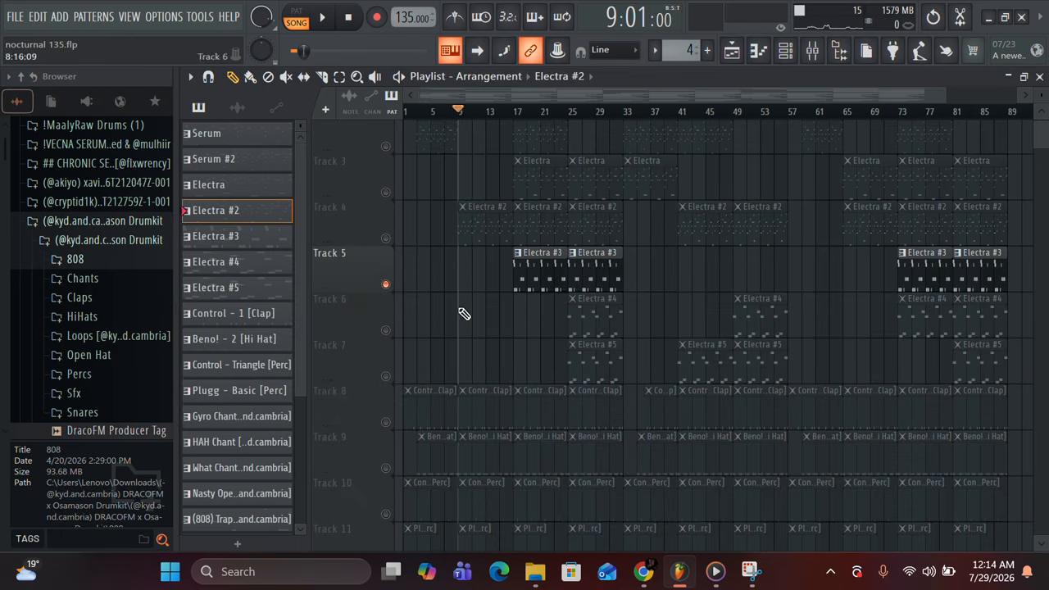
Set the playback position to bar 17 and open Track 5's Electra #3 pattern in the piano roll.
{"action": "double_click", "coordinate": [534, 274]}
{"action": "scroll", "coordinate": [415, 283], "scroll_direction": "down", "scroll_amount": 6}
{"action": "scroll", "coordinate": [415, 284], "scroll_direction": "left", "scroll_amount": 3}
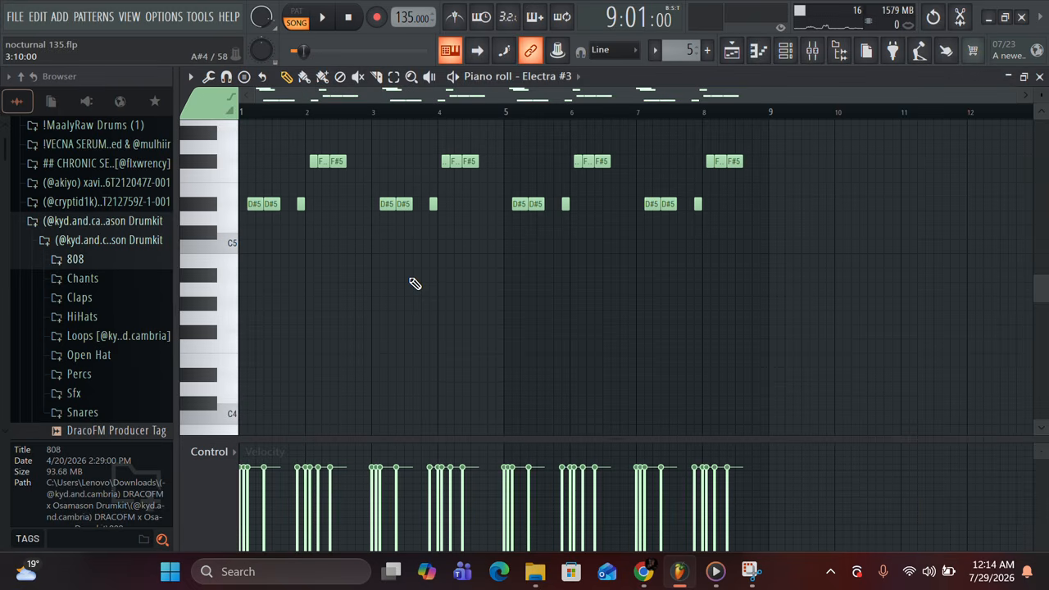
{"action": "left_click", "coordinate": [1039, 77]}
{"action": "left_click", "coordinate": [514, 111]}
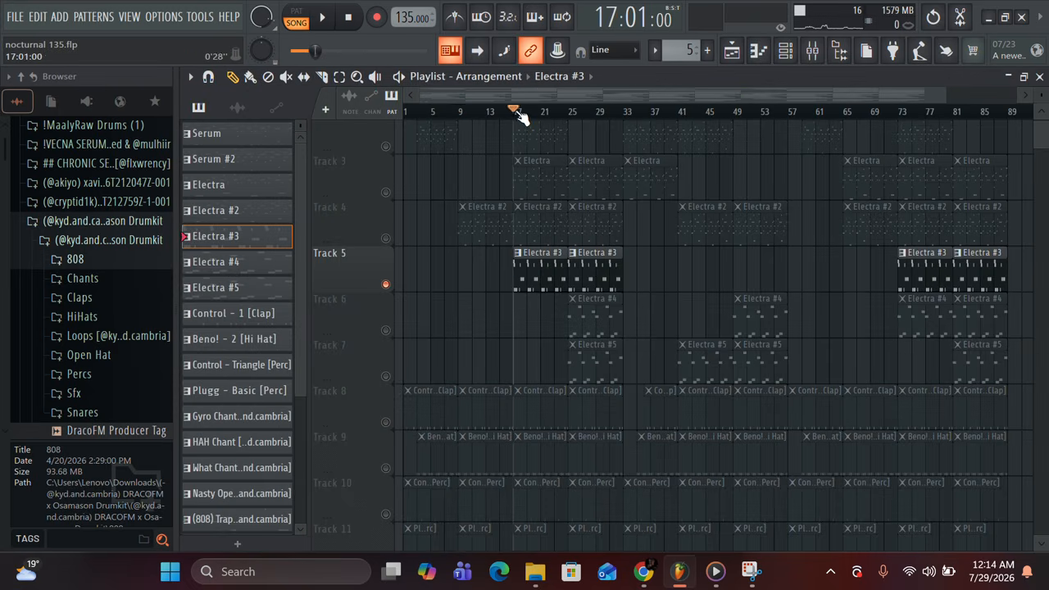
{"action": "double_click", "coordinate": [527, 276]}
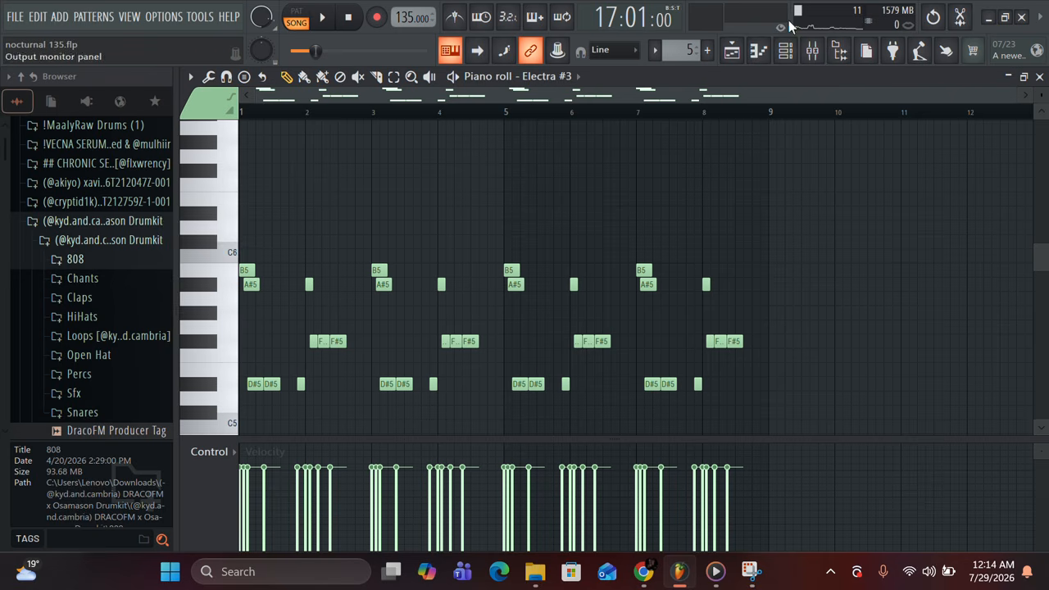
Show the preset loaded in the Electra #3 channel's plugin, then close the plugin window.
{"action": "left_click", "coordinate": [785, 50]}
{"action": "left_click", "coordinate": [402, 230]}
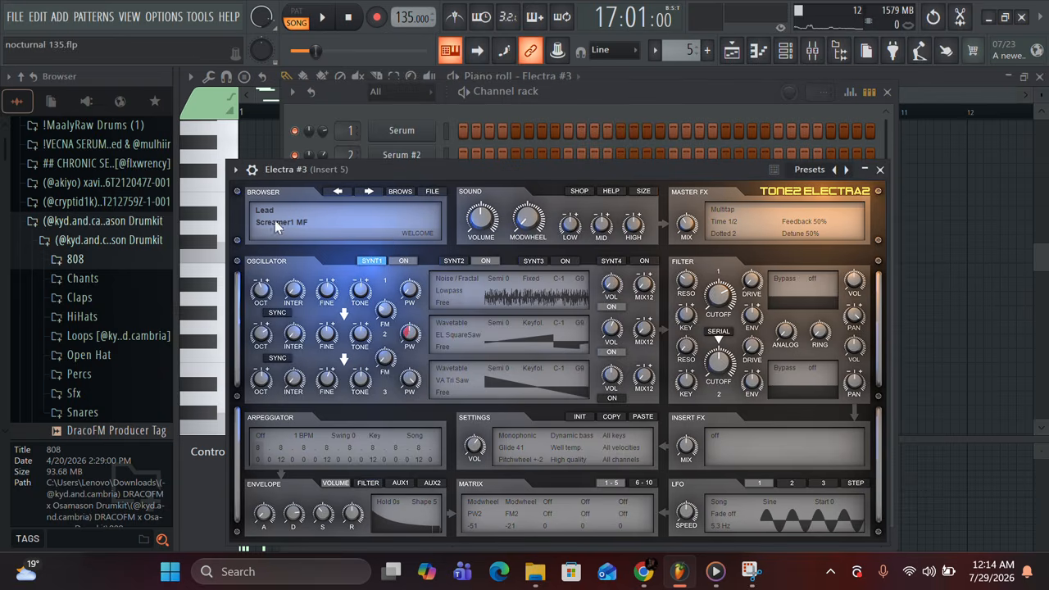
{"action": "left_click", "coordinate": [880, 169]}
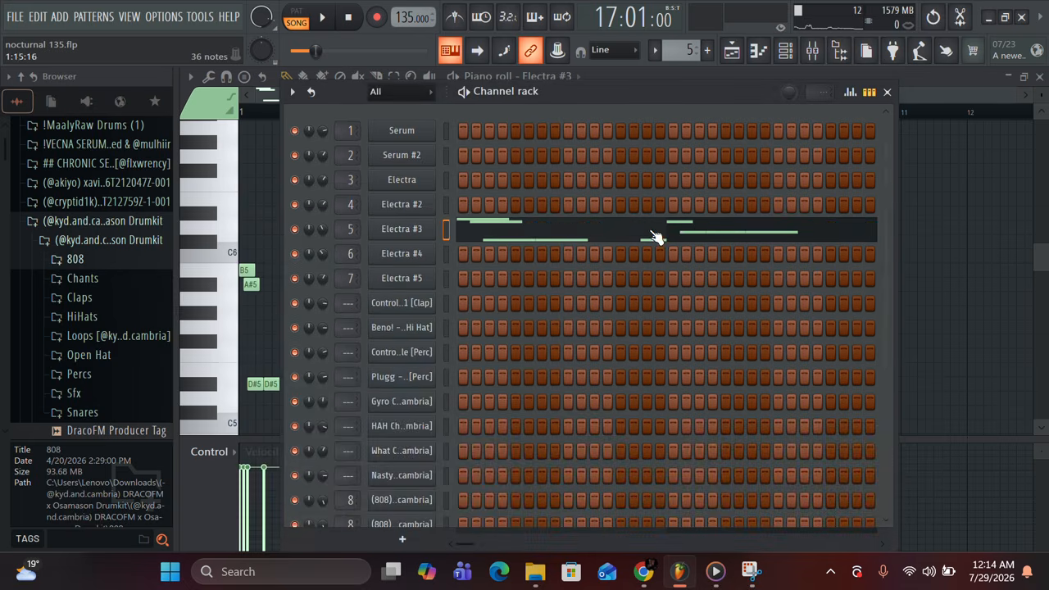
Play the Electra #3 melody from bar 17 in the piano roll, stop playback and examine its notes.
{"action": "left_click", "coordinate": [562, 237]}
{"action": "key", "text": "space"}
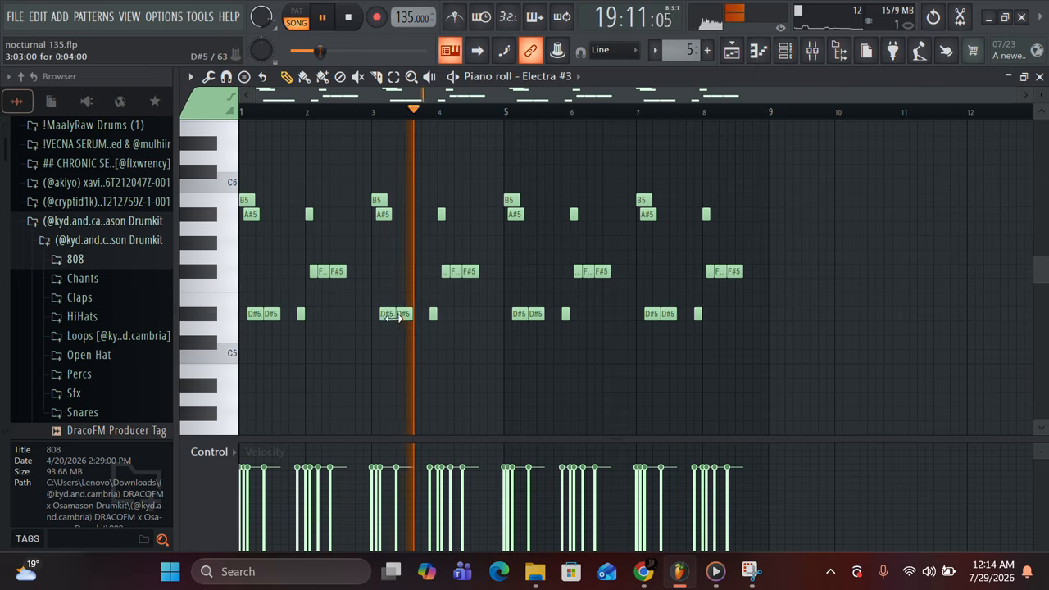
{"action": "key", "text": "space"}
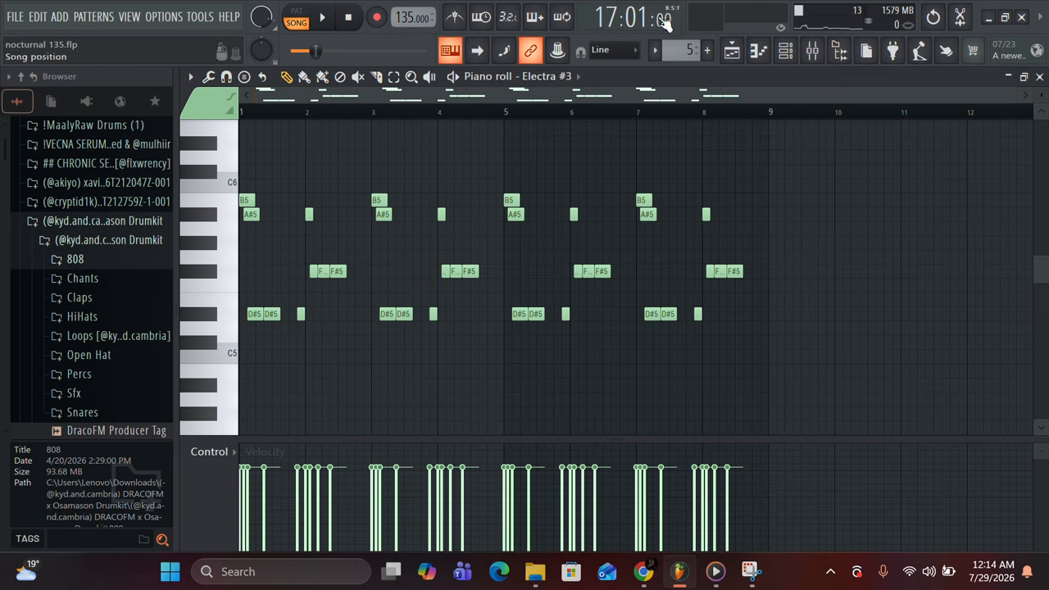
{"action": "left_click", "coordinate": [785, 50]}
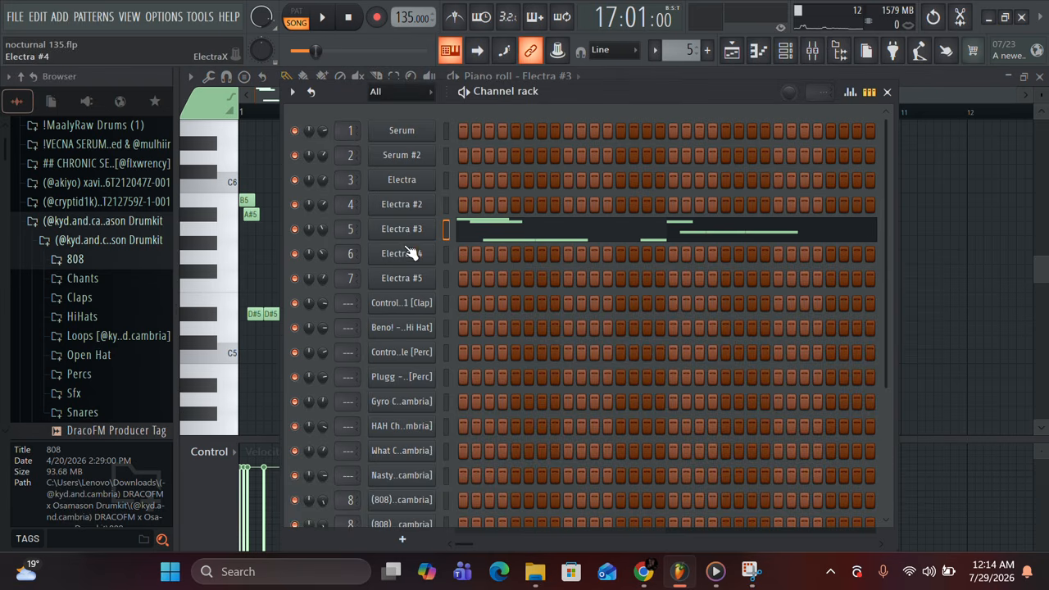
{"action": "left_click", "coordinate": [482, 235]}
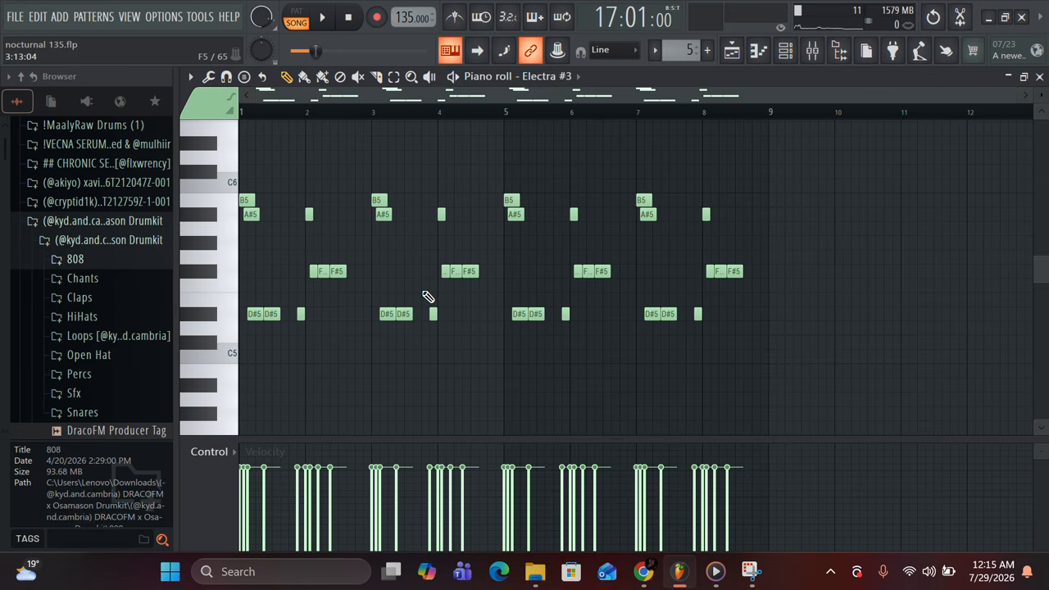
Switch the Electra #3 channel's plugin to the next lead preset, Screaming Sines BT, and audition it with the melody.
{"action": "left_click", "coordinate": [785, 50]}
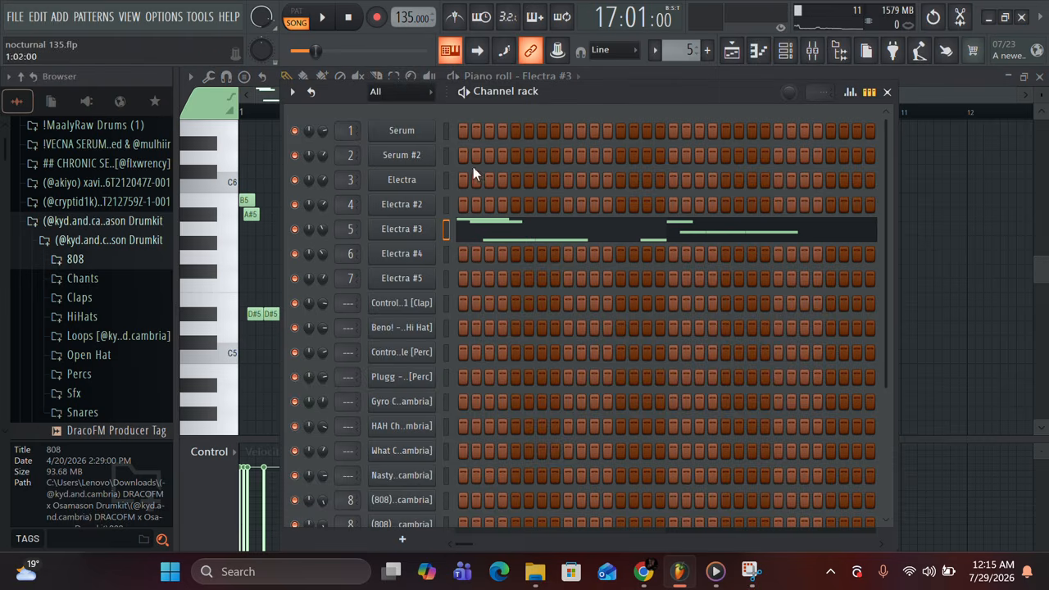
{"action": "left_click", "coordinate": [407, 230]}
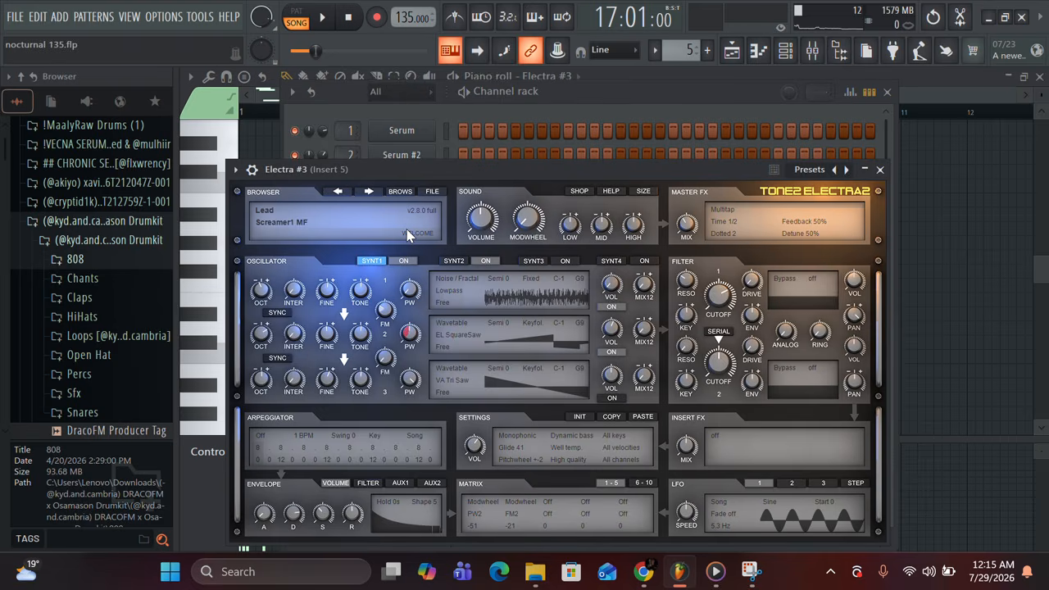
{"action": "left_click", "coordinate": [368, 191]}
{"action": "key", "text": "space"}
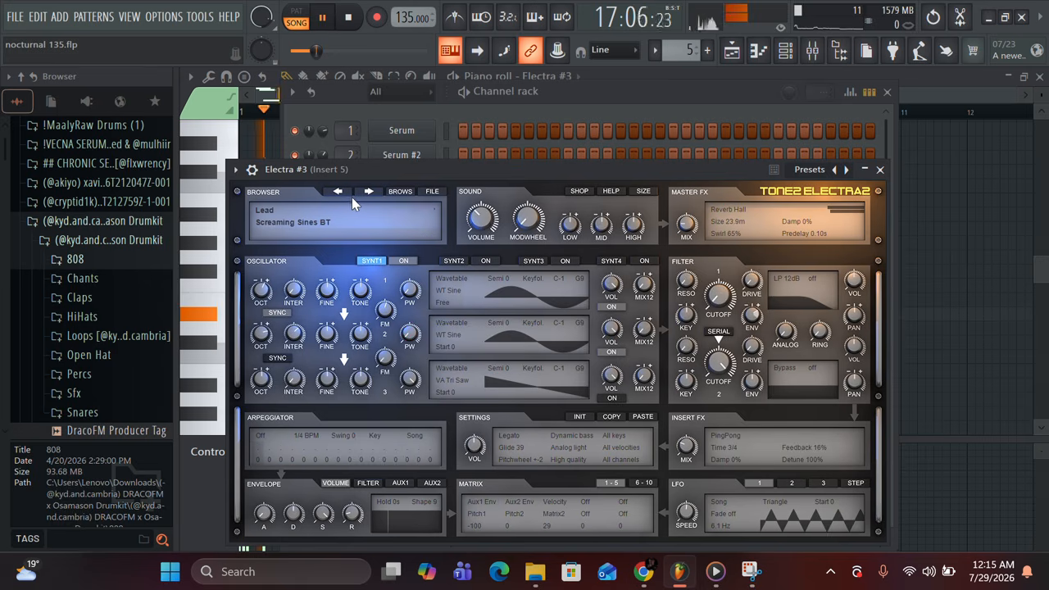
{"action": "key", "text": "space"}
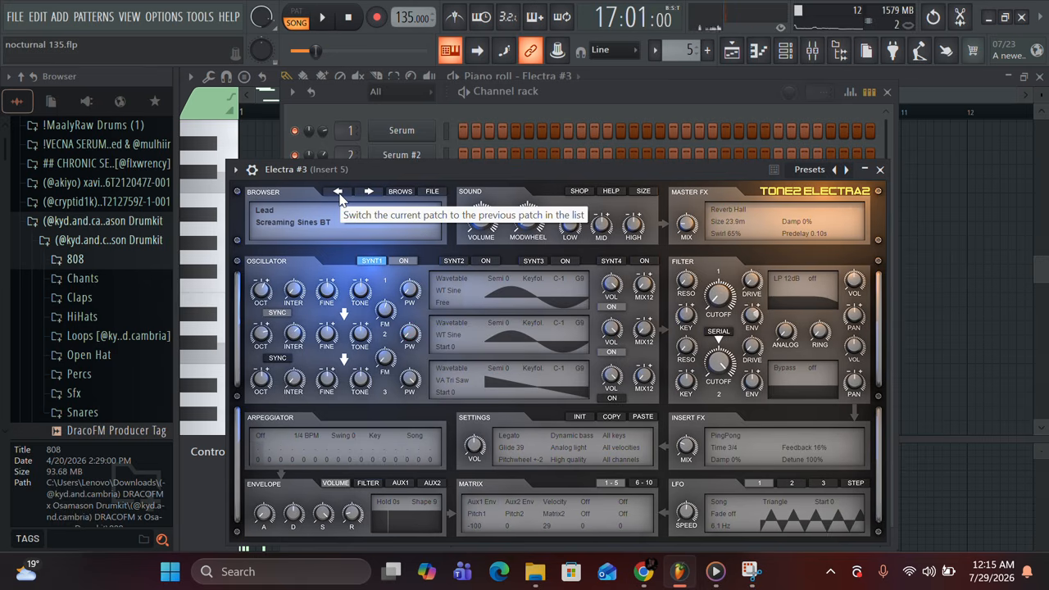
Return the Electra #3 plugin to the Screamer1 MF preset, play it briefly, then close the plugin and stop playback.
{"action": "left_click", "coordinate": [339, 194]}
{"action": "key", "text": "space"}
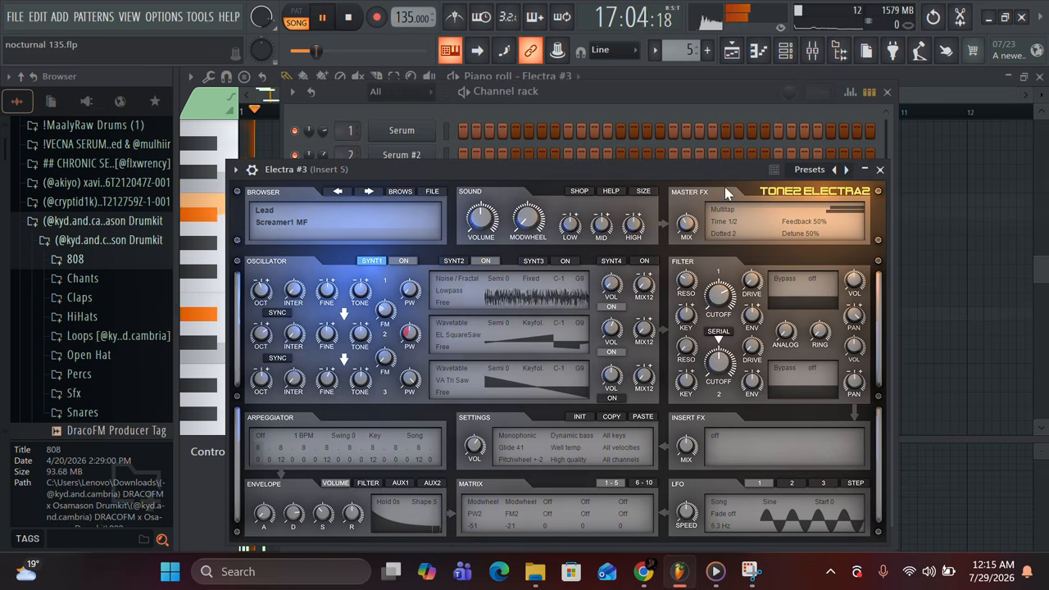
{"action": "left_click", "coordinate": [879, 169]}
{"action": "key", "text": "space"}
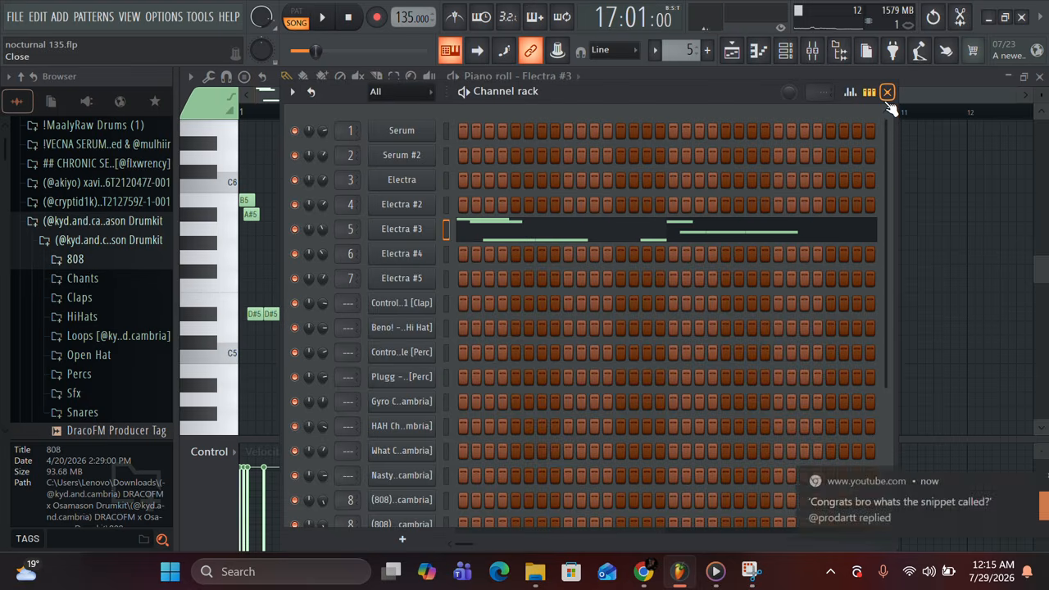
Return to the playlist, solo Track 6 and open its Electra #4 pattern at bar 25 in the piano roll.
{"action": "left_click", "coordinate": [887, 90]}
{"action": "left_click", "coordinate": [1039, 76]}
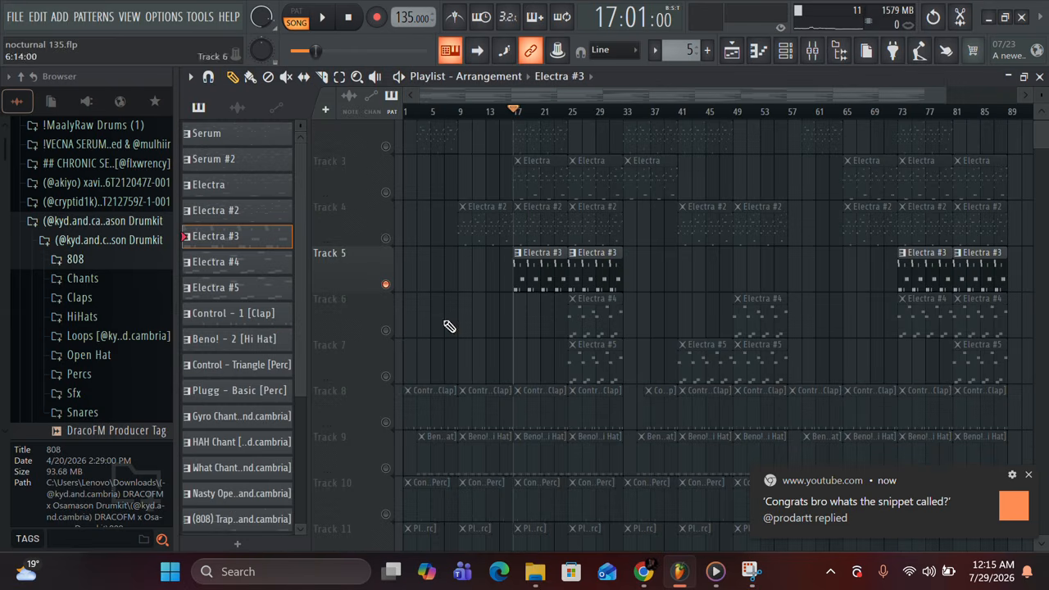
{"action": "left_click", "coordinate": [385, 331], "text": "ctrl"}
{"action": "left_click", "coordinate": [568, 111]}
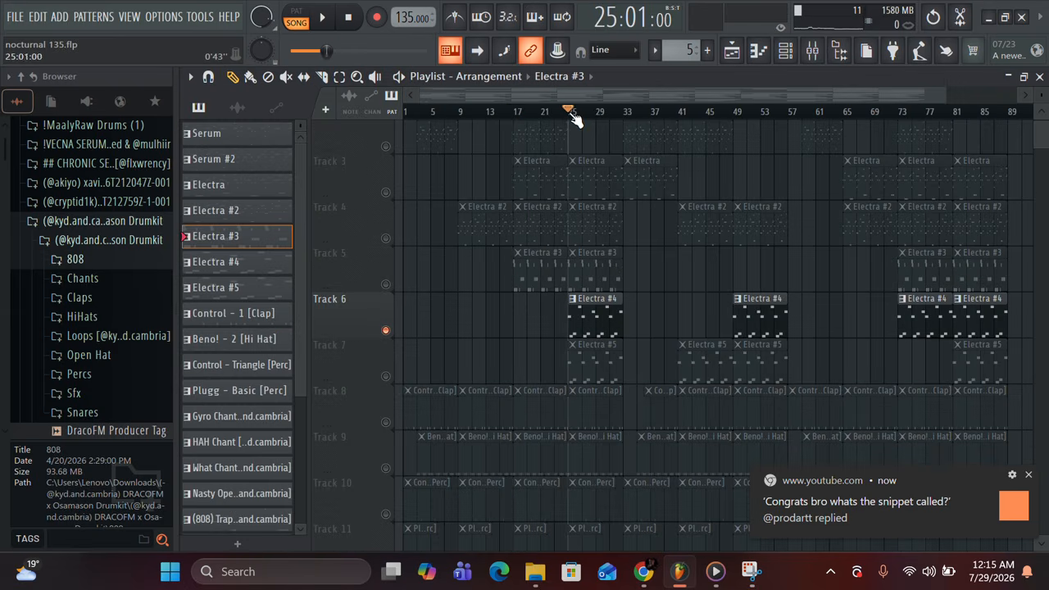
{"action": "left_click", "coordinate": [1028, 477]}
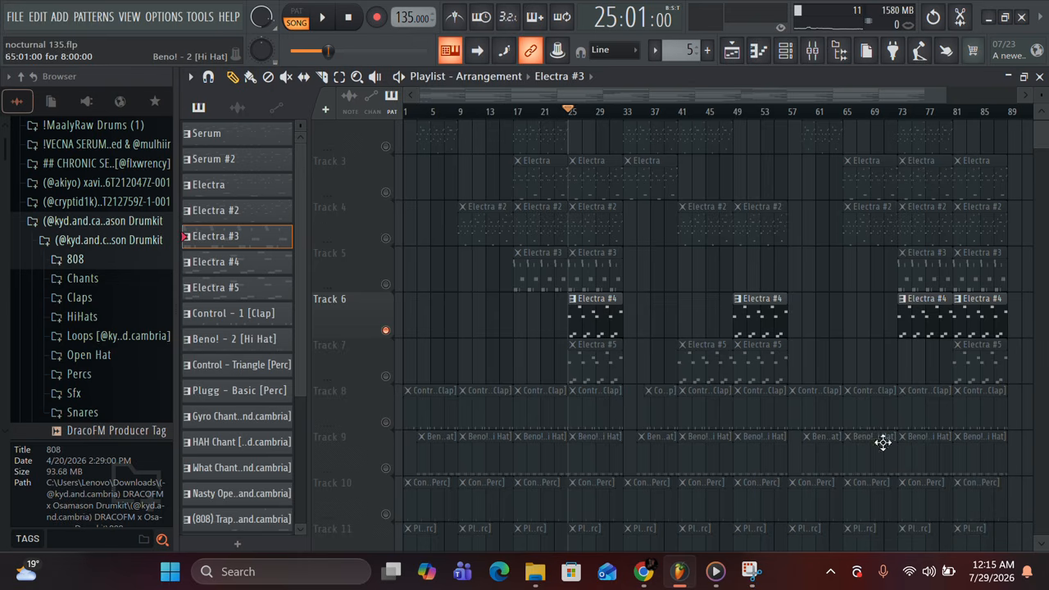
{"action": "double_click", "coordinate": [590, 322]}
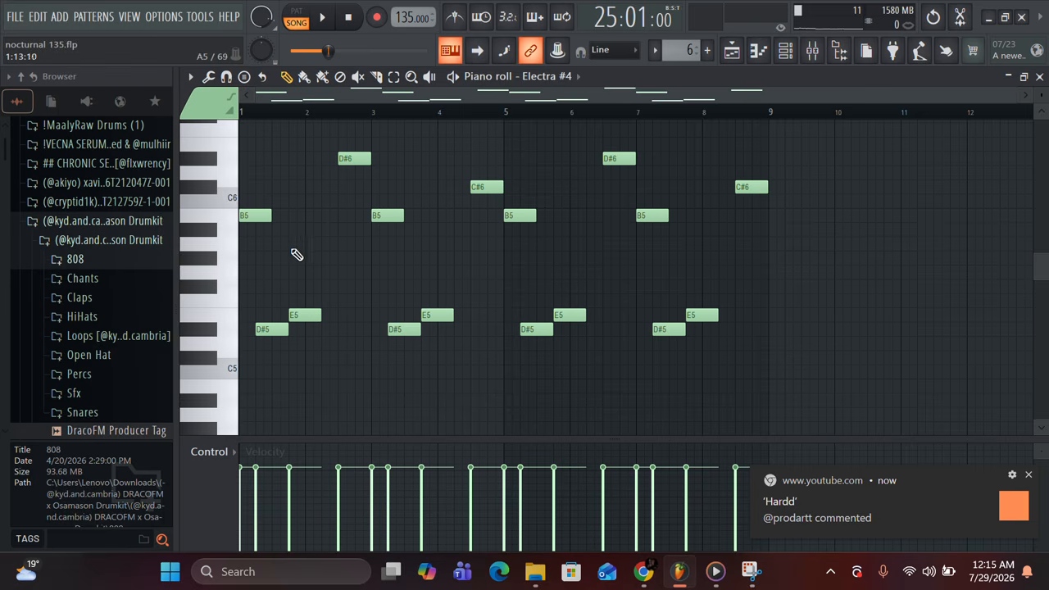
Play the Electra #4 melody from bar 25, examine its notes in the piano roll and stop playback.
{"action": "key", "text": "space"}
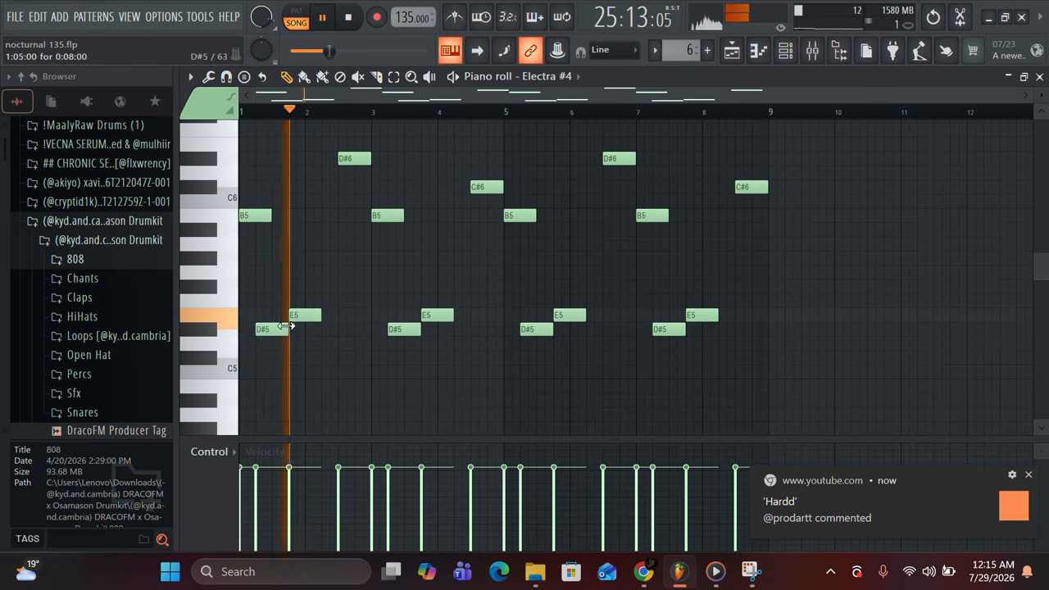
{"action": "scroll", "coordinate": [351, 281], "scroll_direction": "up", "scroll_amount": 2}
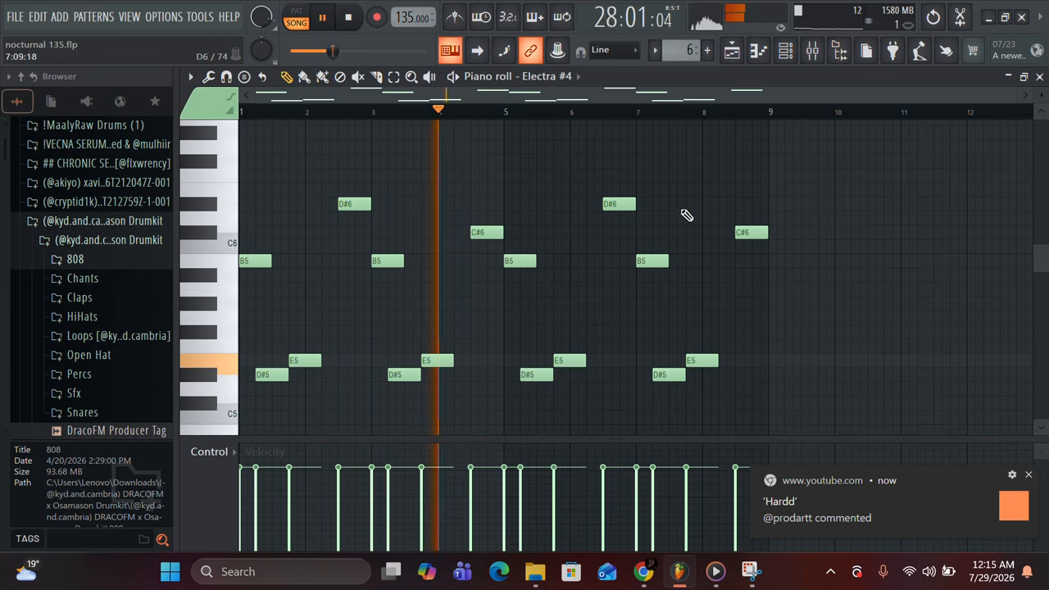
{"action": "key", "text": "space"}
Show the preset loaded in the Electra #4 channel's plugin, then return to the playlist.
{"action": "left_click", "coordinate": [795, 55]}
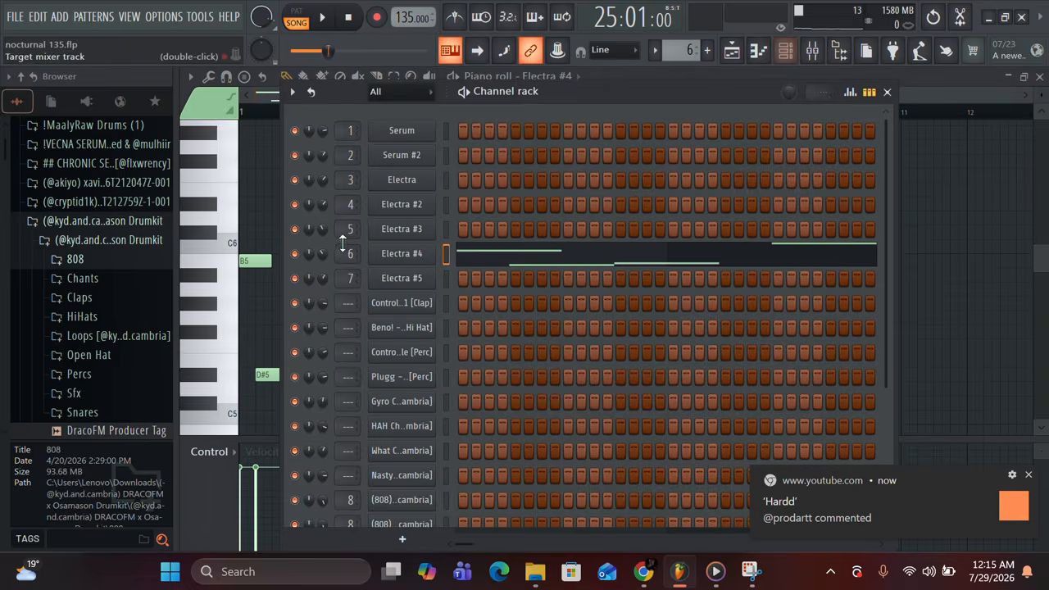
{"action": "left_click", "coordinate": [401, 259]}
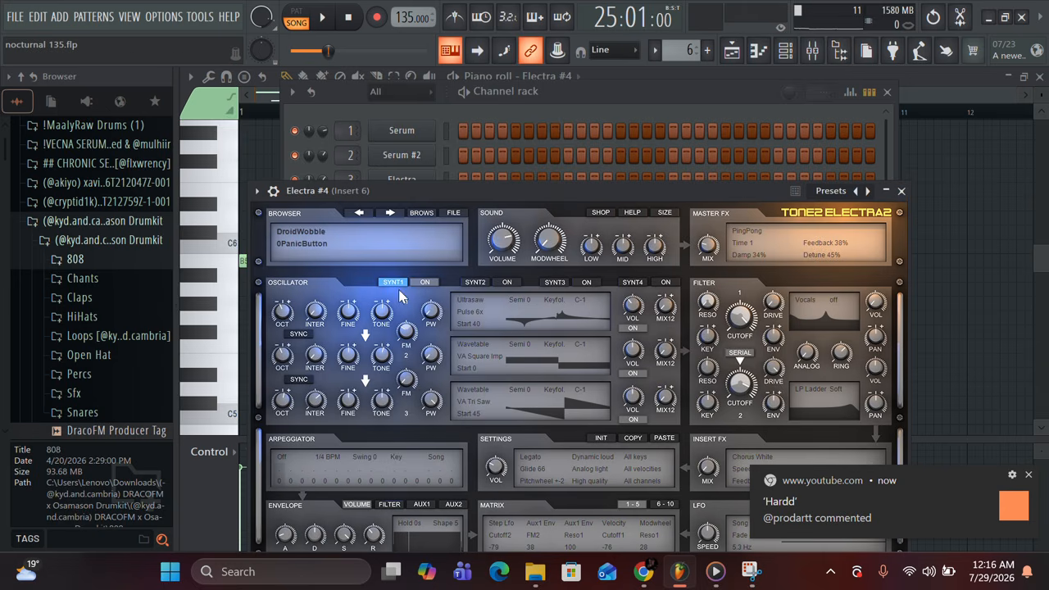
{"action": "left_click", "coordinate": [900, 190]}
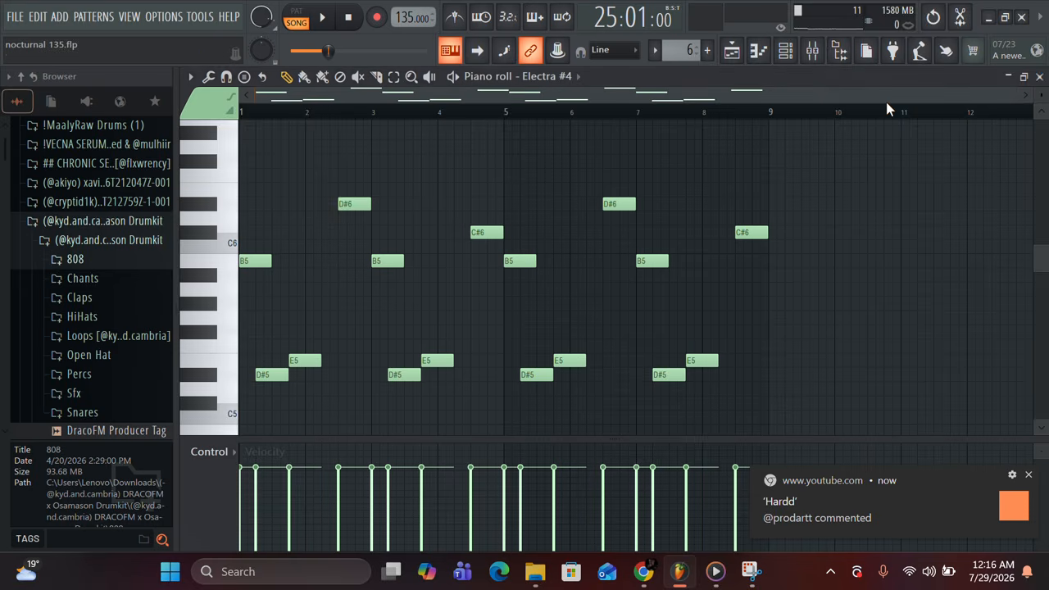
{"action": "left_click", "coordinate": [886, 95]}
{"action": "left_click", "coordinate": [1039, 77]}
Solo Track 7 and open its Electra #5 pattern at bar 25 in the piano roll.
{"action": "scroll", "coordinate": [600, 320], "scroll_direction": "down", "scroll_amount": 3}
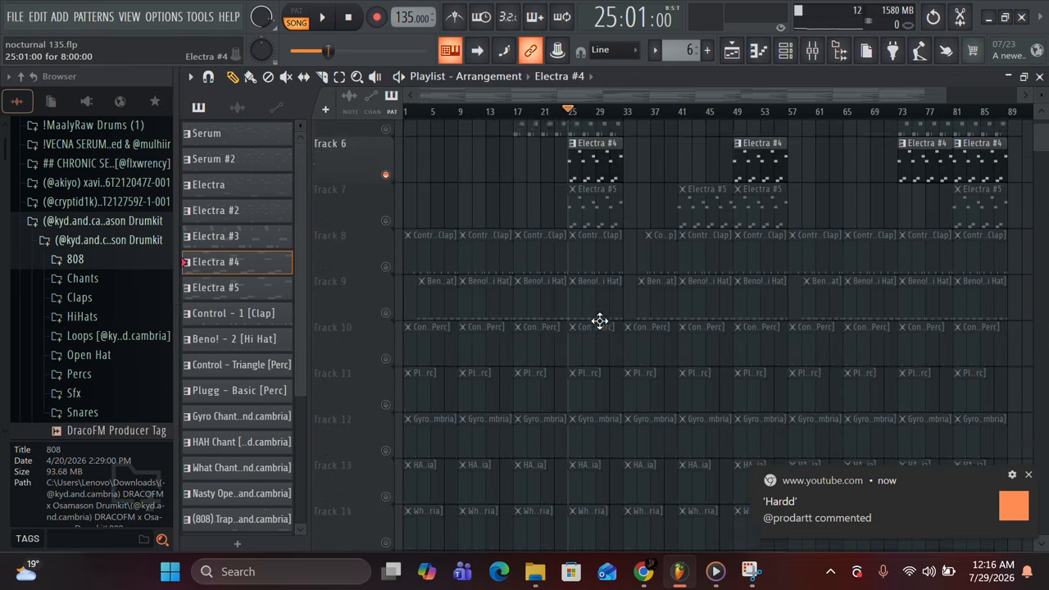
{"action": "scroll", "coordinate": [600, 320], "scroll_direction": "down", "scroll_amount": 1}
{"action": "scroll", "coordinate": [574, 237], "scroll_direction": "up", "scroll_amount": 2}
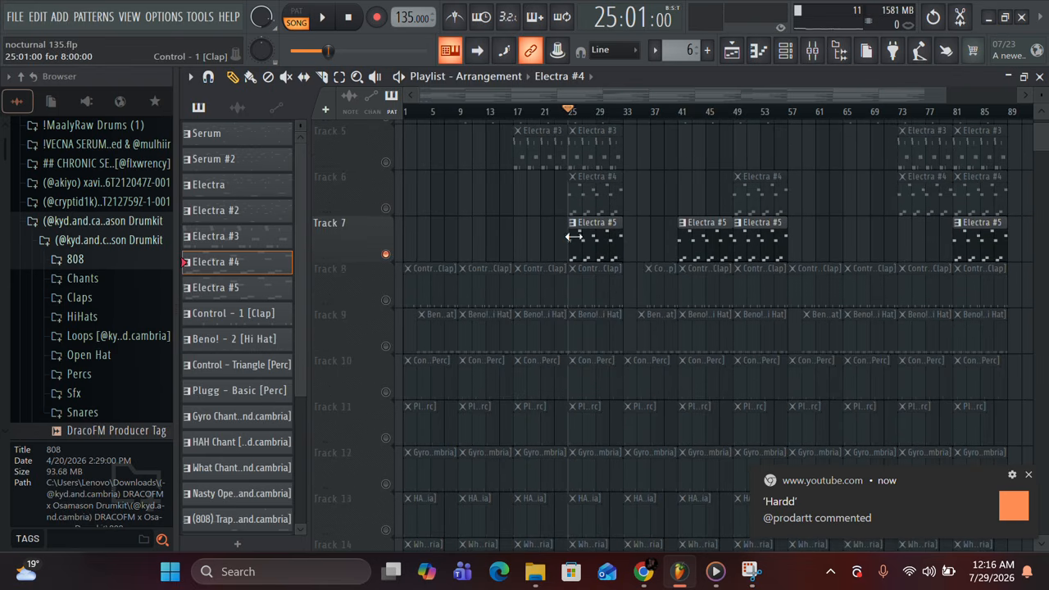
{"action": "double_click", "coordinate": [605, 241]}
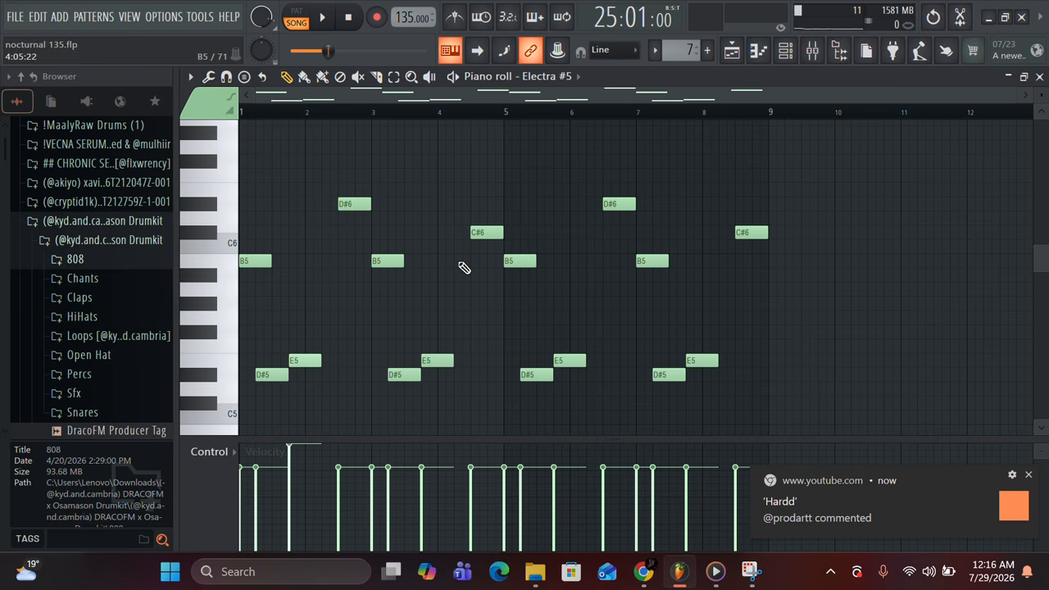
Play the Electra #5 melody from bar 25 while examining its notes, stop playback and return to the playlist.
{"action": "left_click", "coordinate": [1028, 474]}
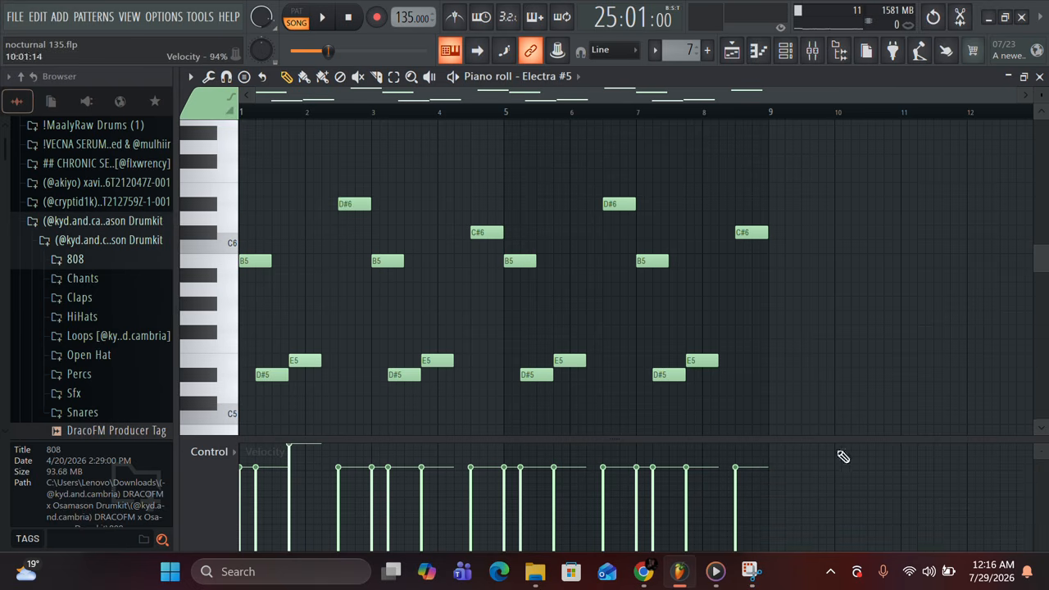
{"action": "key", "text": "space"}
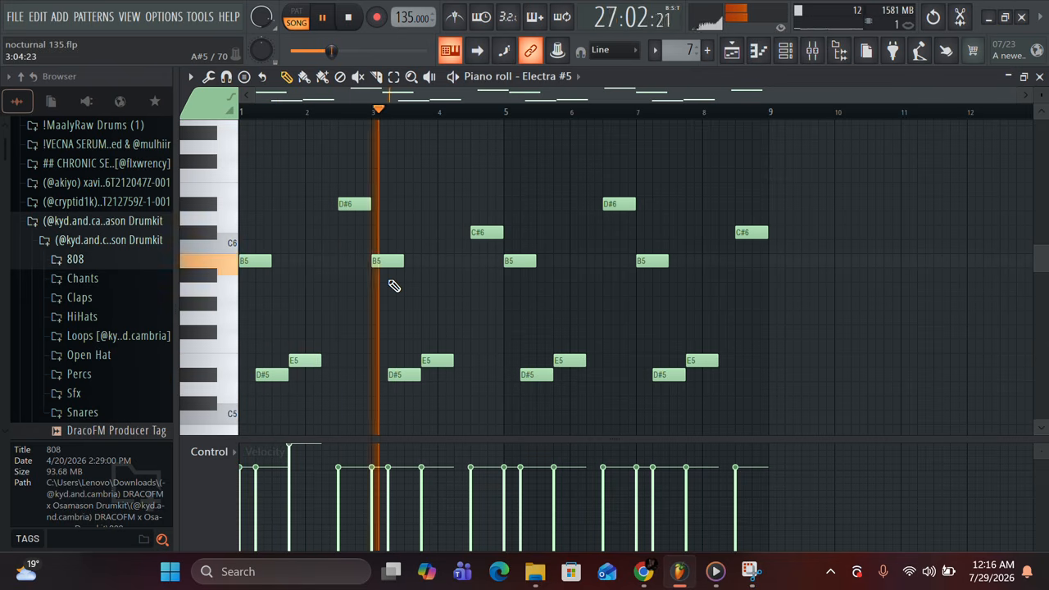
{"action": "key", "text": "space"}
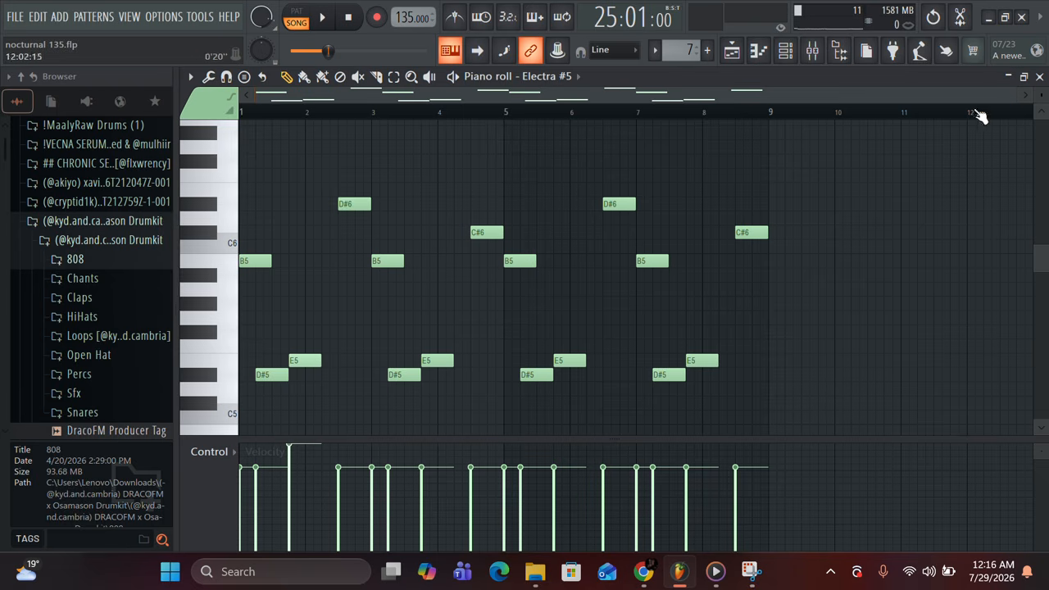
{"action": "left_click", "coordinate": [1039, 76]}
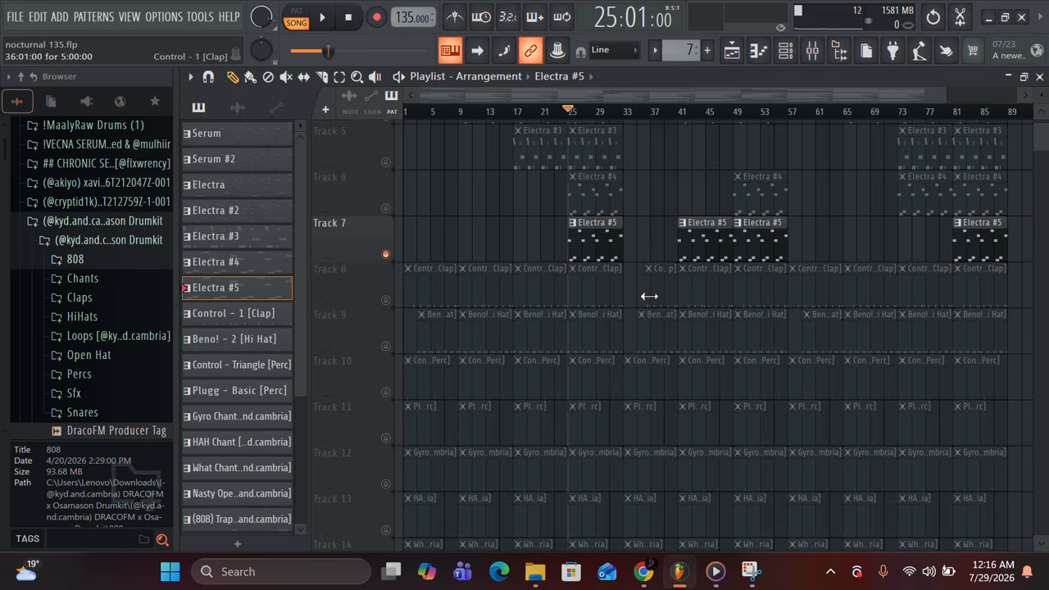
Solo the clap on Track 8, enable the hi-hat on Track 9 and play both from bar 9.
{"action": "right_click", "coordinate": [387, 301]}
{"action": "left_click", "coordinate": [386, 346]}
{"action": "scroll", "coordinate": [426, 343], "scroll_direction": "up", "scroll_amount": 5}
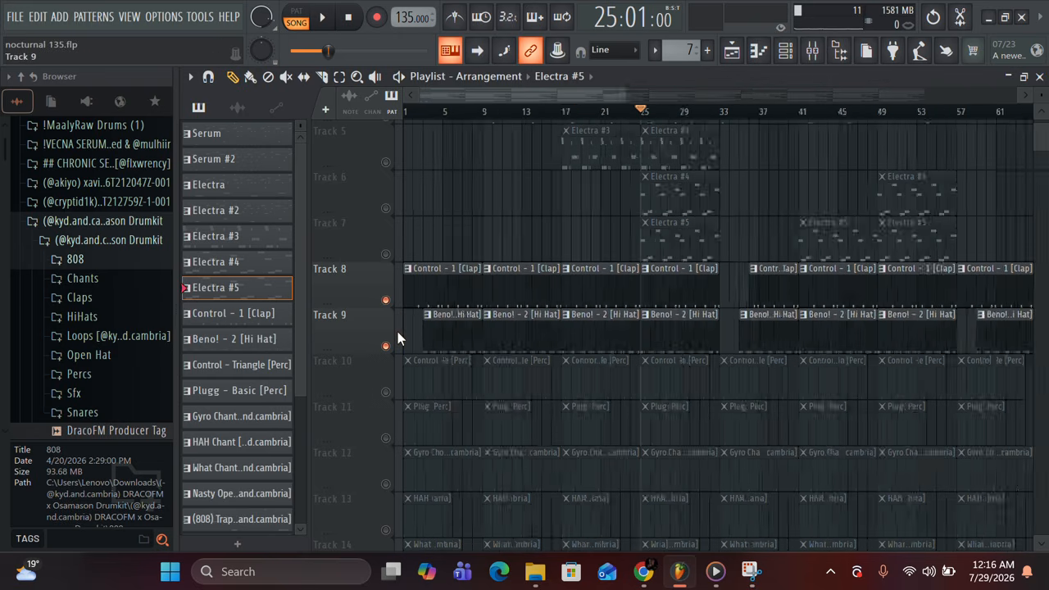
{"action": "left_click", "coordinate": [776, 93]}
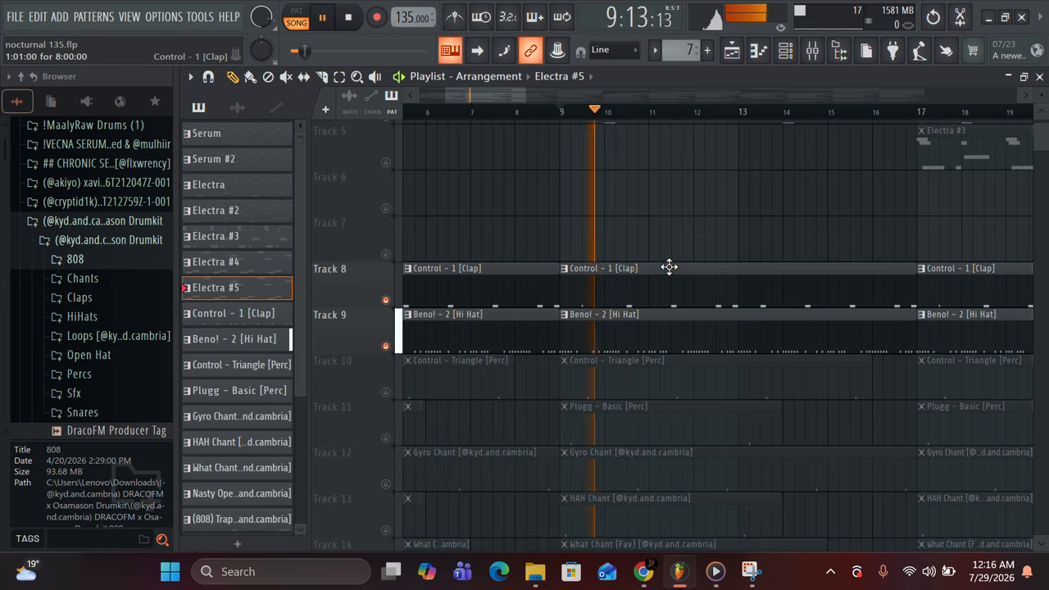
{"action": "scroll", "coordinate": [632, 386], "scroll_direction": "down", "scroll_amount": 2}
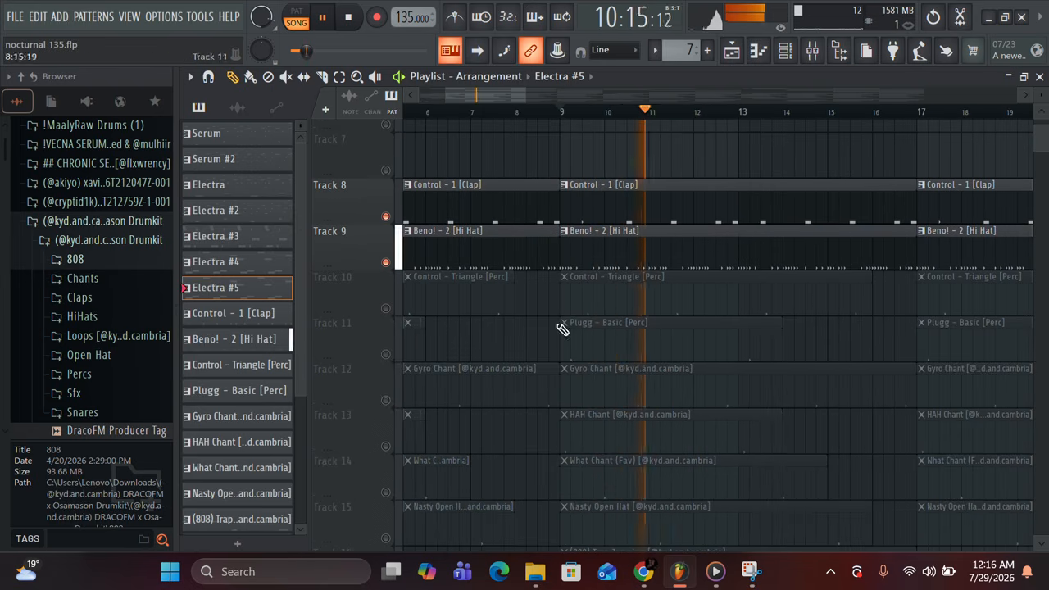
{"action": "key", "text": "space"}
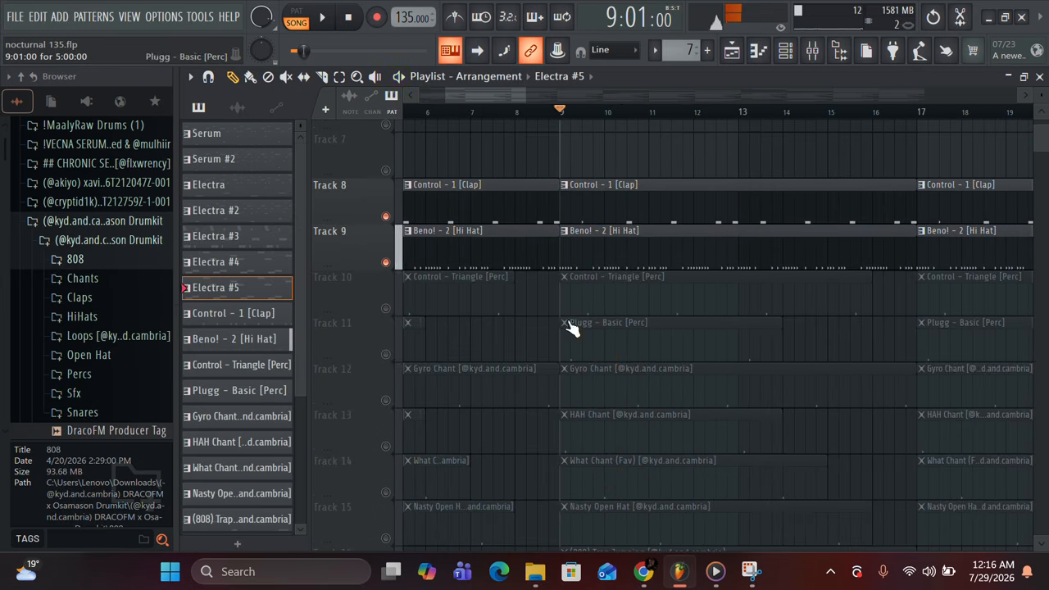
Unmute the percussion, chant and open hat tracks, Track 10 through Track 15.
{"action": "left_click", "coordinate": [386, 309]}
{"action": "left_click", "coordinate": [386, 354]}
{"action": "left_click", "coordinate": [386, 400]}
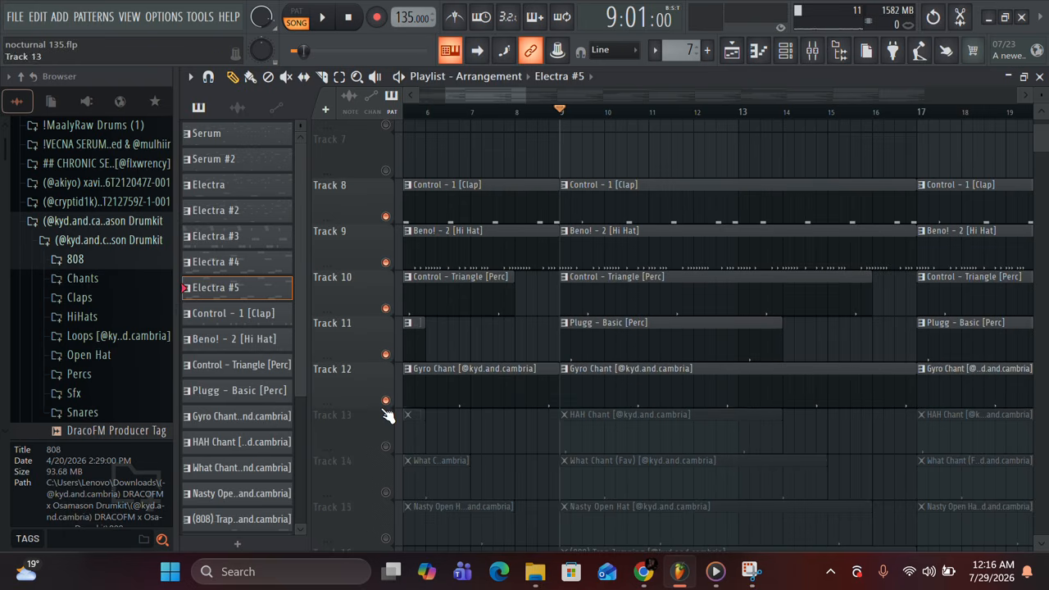
{"action": "left_click", "coordinate": [386, 446]}
{"action": "scroll", "coordinate": [464, 434], "scroll_direction": "down", "scroll_amount": 4}
{"action": "left_click", "coordinate": [386, 328]}
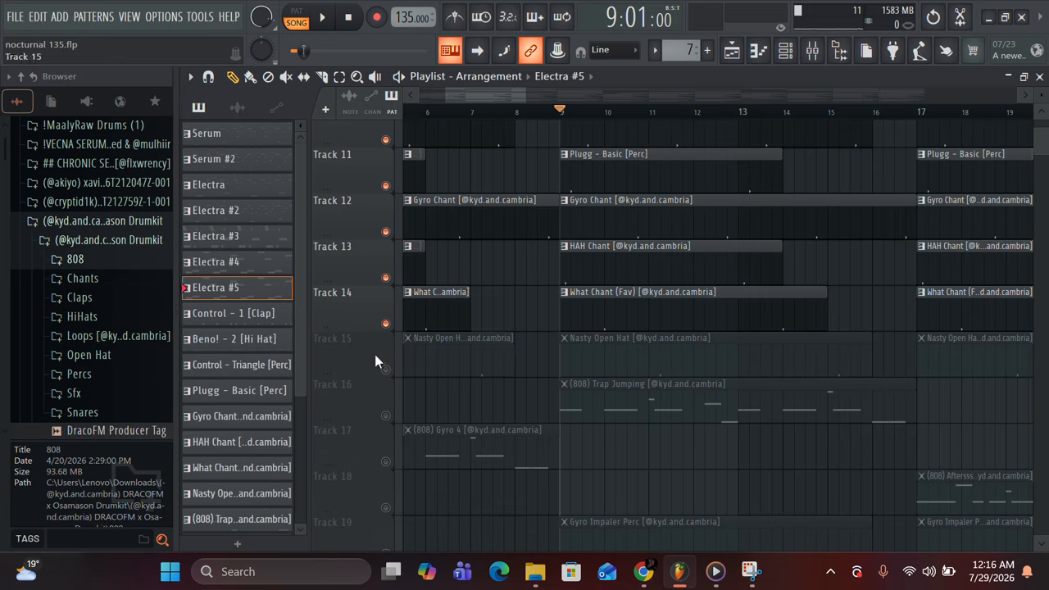
{"action": "left_click", "coordinate": [386, 375]}
Open the Beno! - 2 [Hi Hat] pattern at bar 9, examine its note spacing in the piano roll and return to the playlist.
{"action": "scroll", "coordinate": [538, 342], "scroll_direction": "up", "scroll_amount": 2}
{"action": "scroll", "coordinate": [538, 343], "scroll_direction": "up", "scroll_amount": 4}
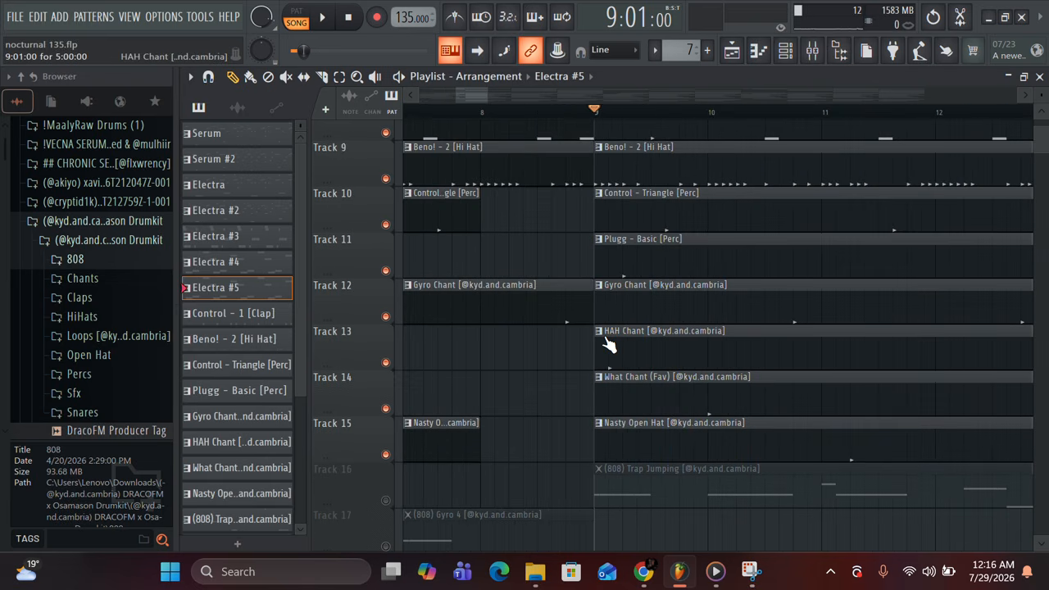
{"action": "scroll", "coordinate": [644, 295], "scroll_direction": "up", "scroll_amount": 3}
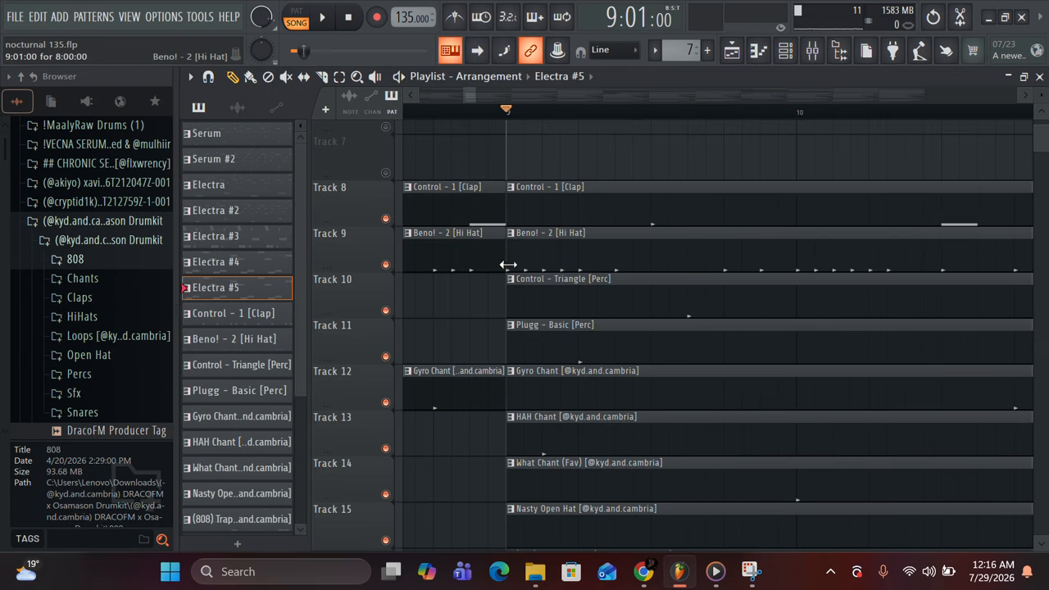
{"action": "double_click", "coordinate": [536, 261]}
{"action": "scroll", "coordinate": [327, 343], "scroll_direction": "down", "scroll_amount": 3}
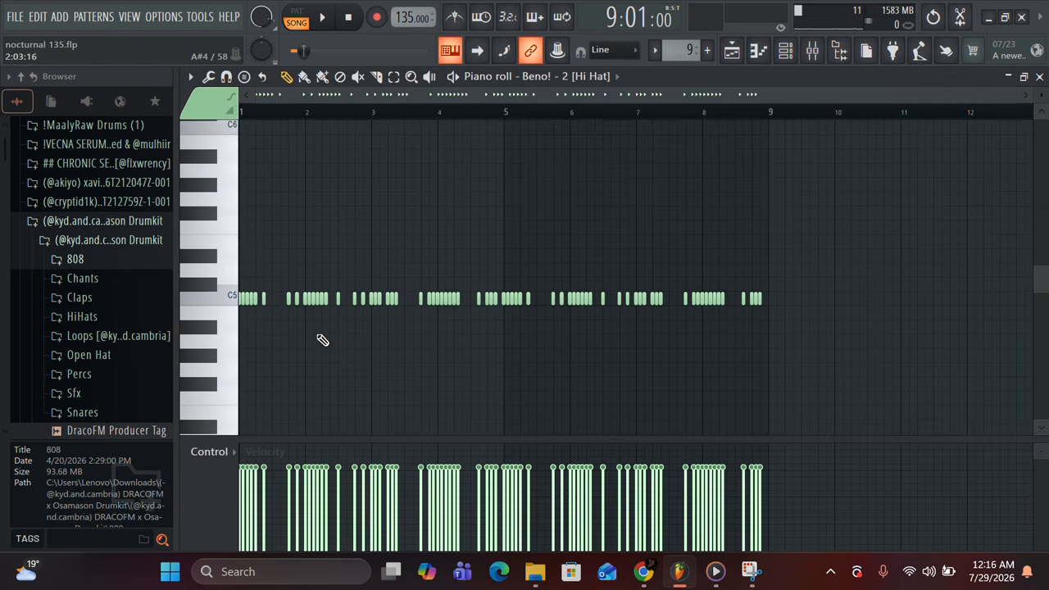
{"action": "scroll", "coordinate": [274, 340], "scroll_direction": "up", "scroll_amount": 6}
{"action": "scroll", "coordinate": [279, 332], "scroll_direction": "left", "scroll_amount": 1}
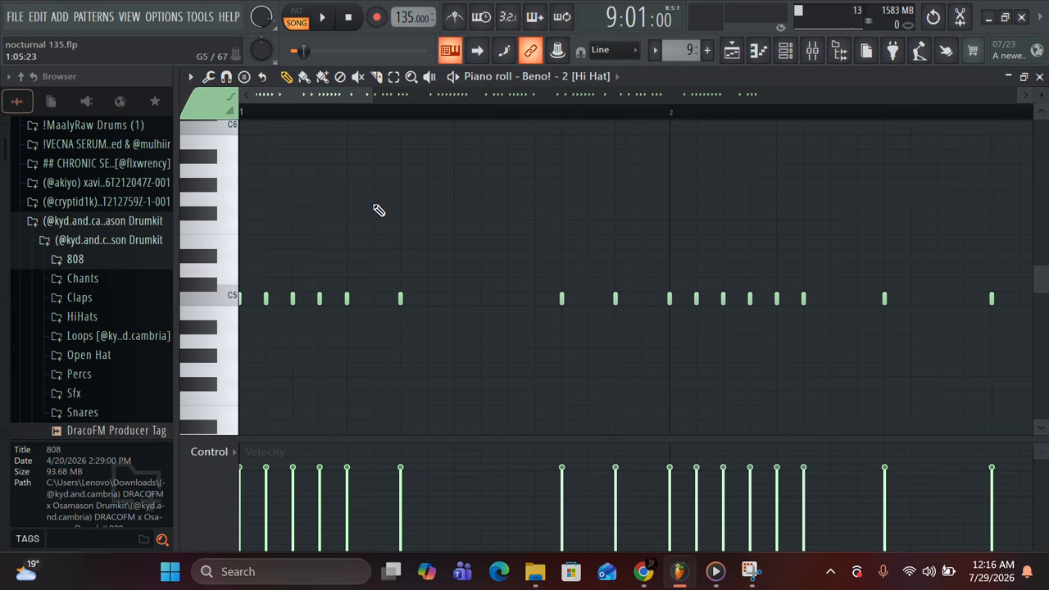
{"action": "scroll", "coordinate": [379, 210], "scroll_direction": "down", "scroll_amount": 5}
{"action": "left_click", "coordinate": [1039, 76]}
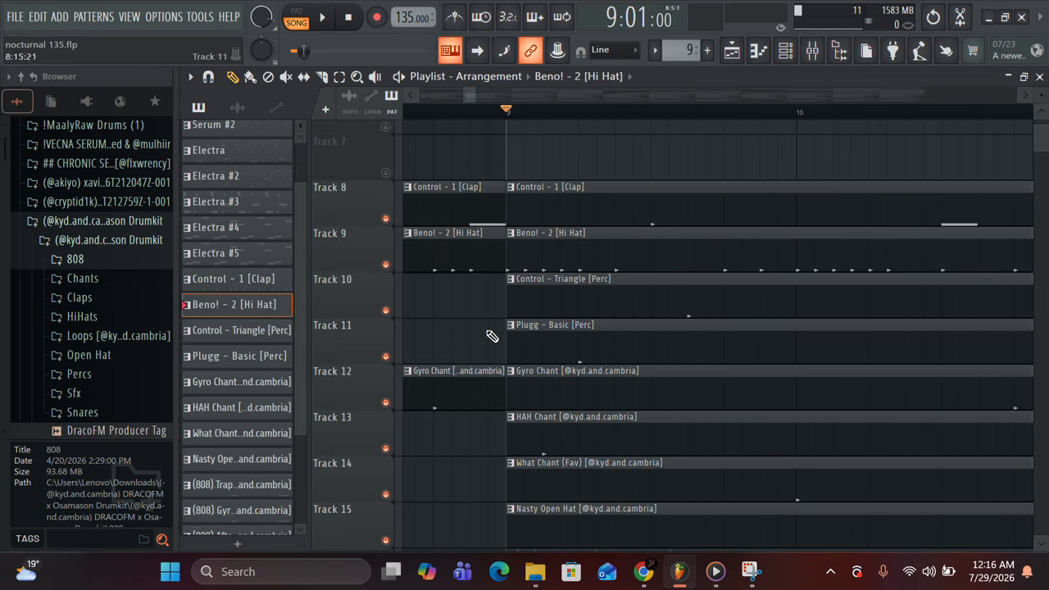
Play the unmuted drums of Tracks 8 to 15 from bar 9 and stop playback.
{"action": "scroll", "coordinate": [524, 256], "scroll_direction": "down", "scroll_amount": 2}
{"action": "scroll", "coordinate": [556, 257], "scroll_direction": "down", "scroll_amount": 4}
{"action": "scroll", "coordinate": [560, 299], "scroll_direction": "up", "scroll_amount": 3}
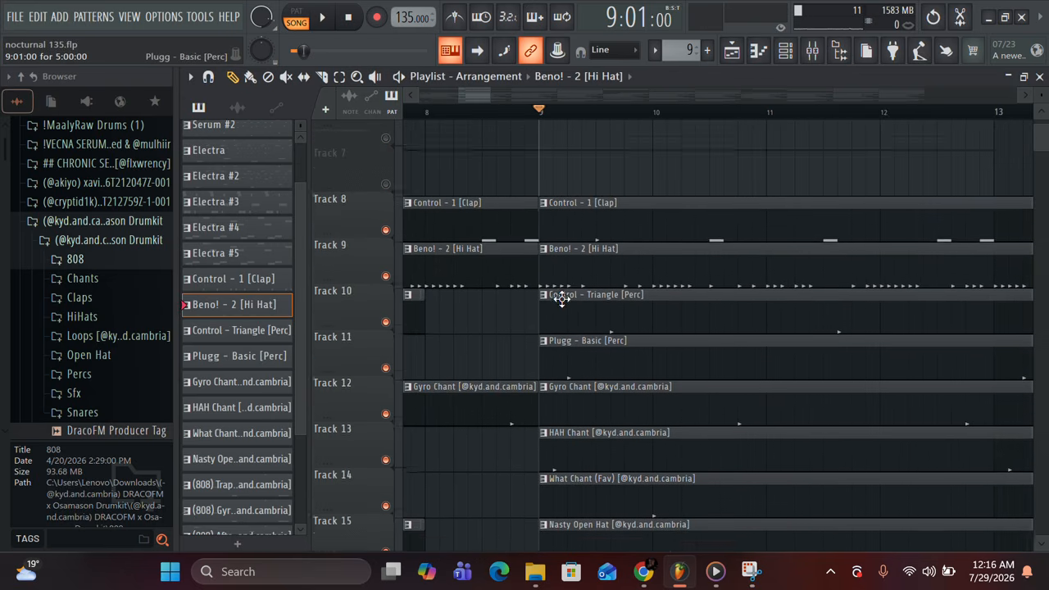
{"action": "scroll", "coordinate": [561, 297], "scroll_direction": "down", "scroll_amount": 4}
{"action": "key", "text": "space"}
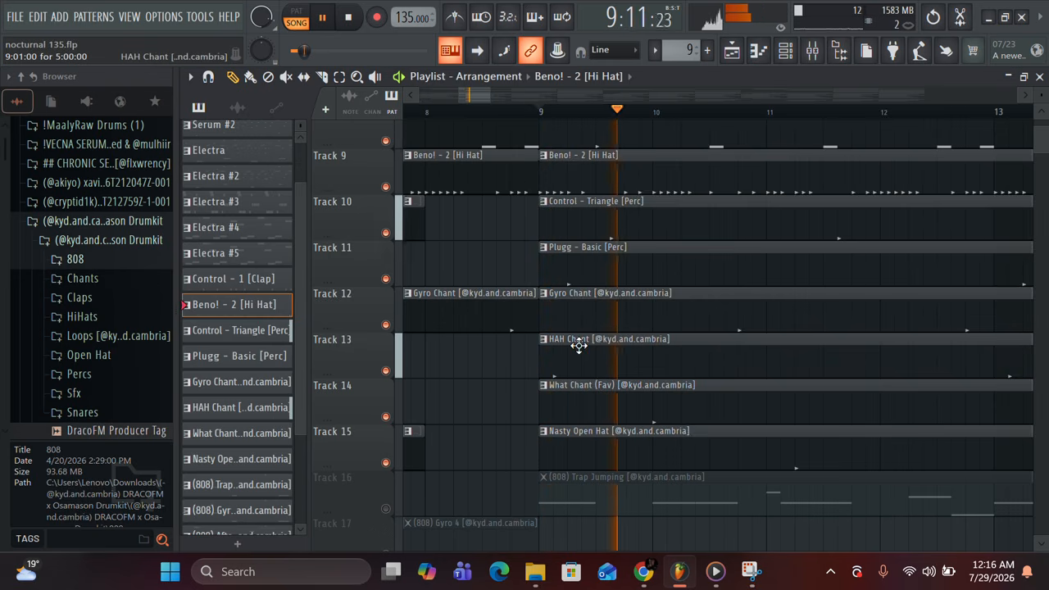
{"action": "scroll", "coordinate": [579, 345], "scroll_direction": "down", "scroll_amount": 3}
{"action": "key", "text": "space"}
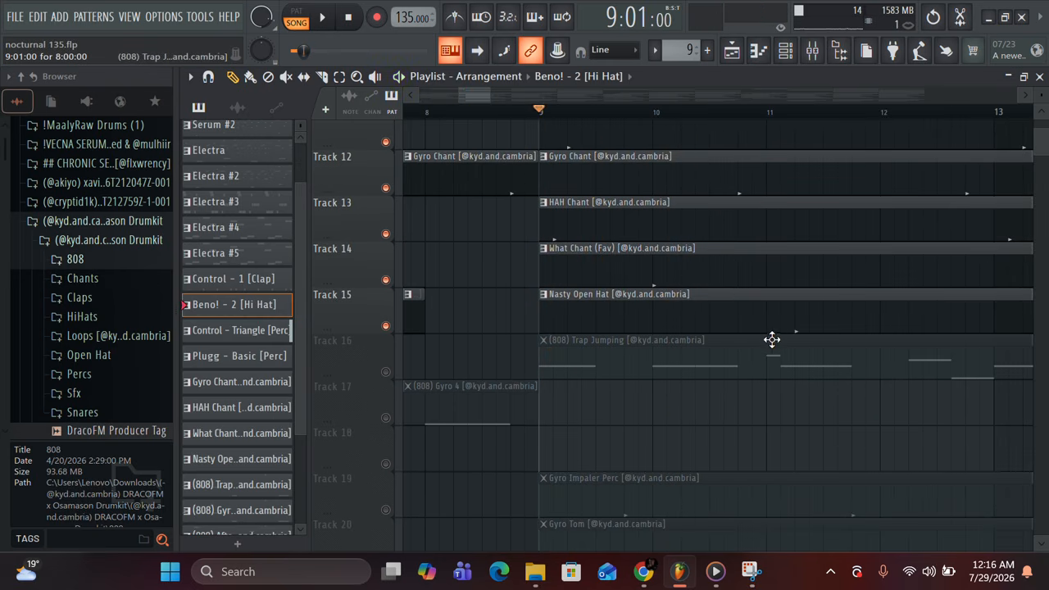
Unmute the Gyro Impaler Perc on Track 19 and the Gyro Tom on Track 20.
{"action": "scroll", "coordinate": [757, 346], "scroll_direction": "down", "scroll_amount": 5}
{"action": "scroll", "coordinate": [525, 393], "scroll_direction": "down", "scroll_amount": 3}
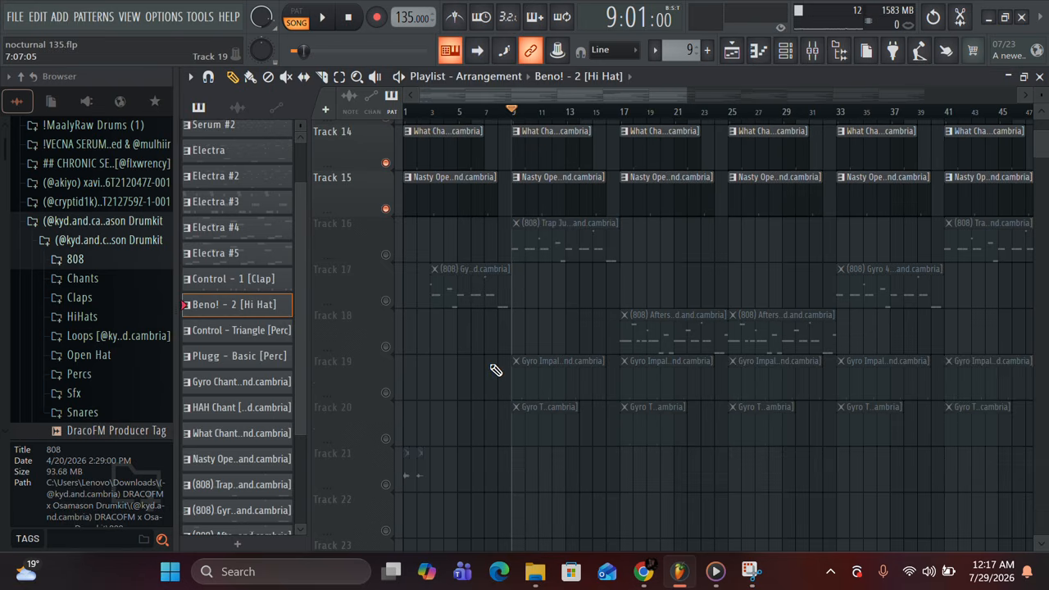
{"action": "left_click", "coordinate": [385, 392]}
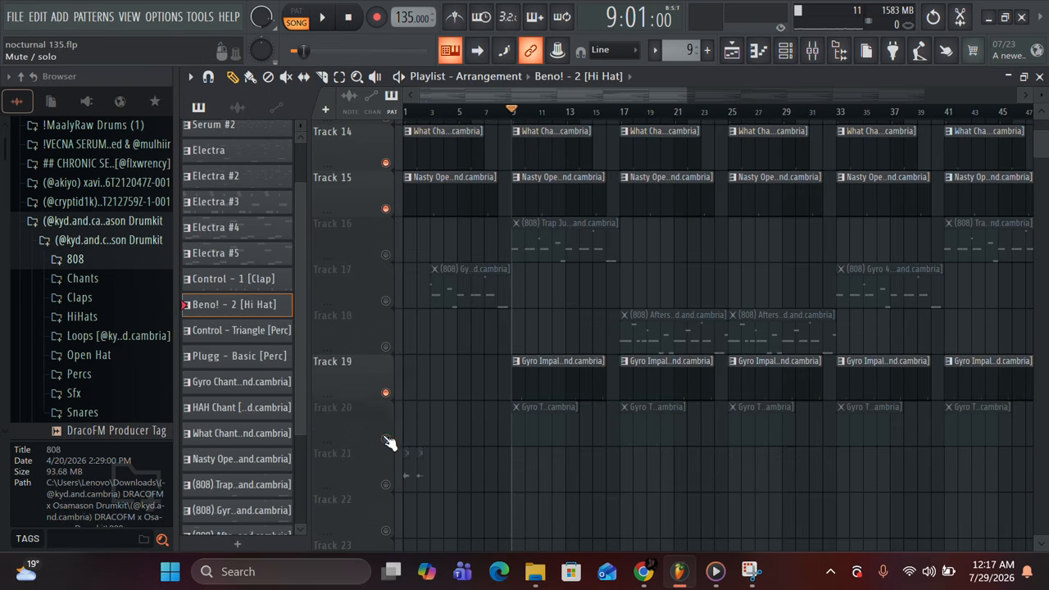
{"action": "left_click", "coordinate": [385, 438]}
Play the drums from bar 9 with the Gyro Impaler Perc and Gyro Tom included, and stop playback.
{"action": "scroll", "coordinate": [495, 408], "scroll_direction": "up", "scroll_amount": 3}
{"action": "scroll", "coordinate": [519, 417], "scroll_direction": "up", "scroll_amount": 4}
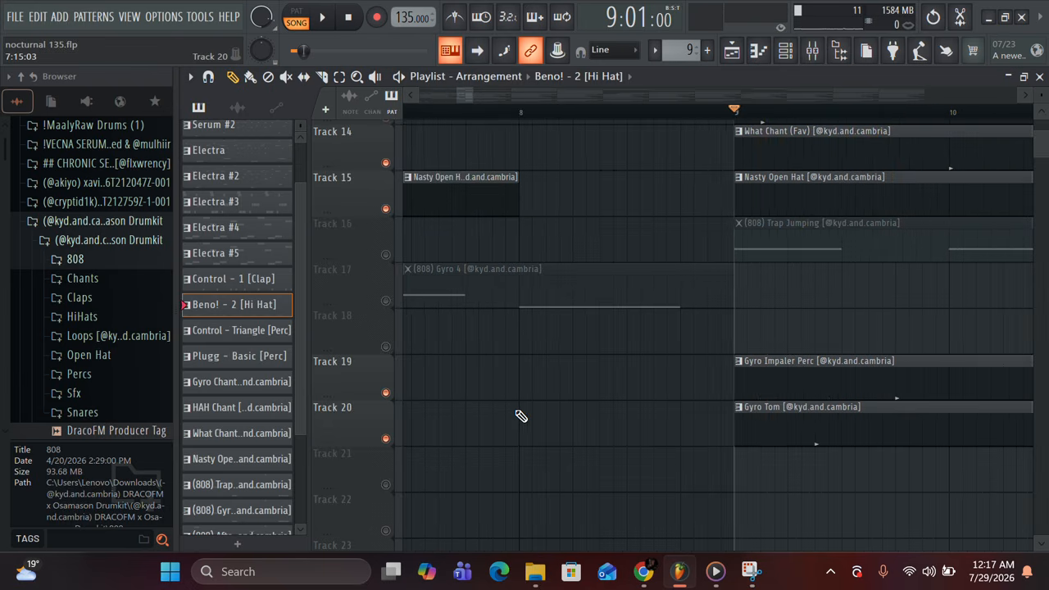
{"action": "key", "text": "space"}
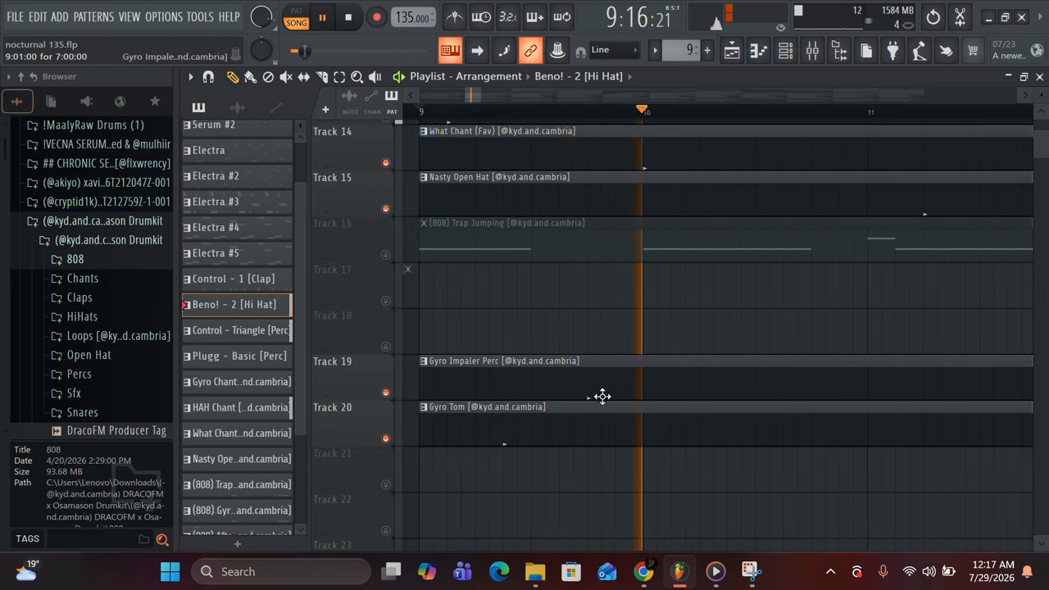
{"action": "scroll", "coordinate": [602, 398], "scroll_direction": "down", "scroll_amount": 5}
{"action": "key", "text": "space"}
Unmute the (808) Gyro 4 on Track 17 and set the playback position to bar 33.
{"action": "left_click", "coordinate": [386, 299]}
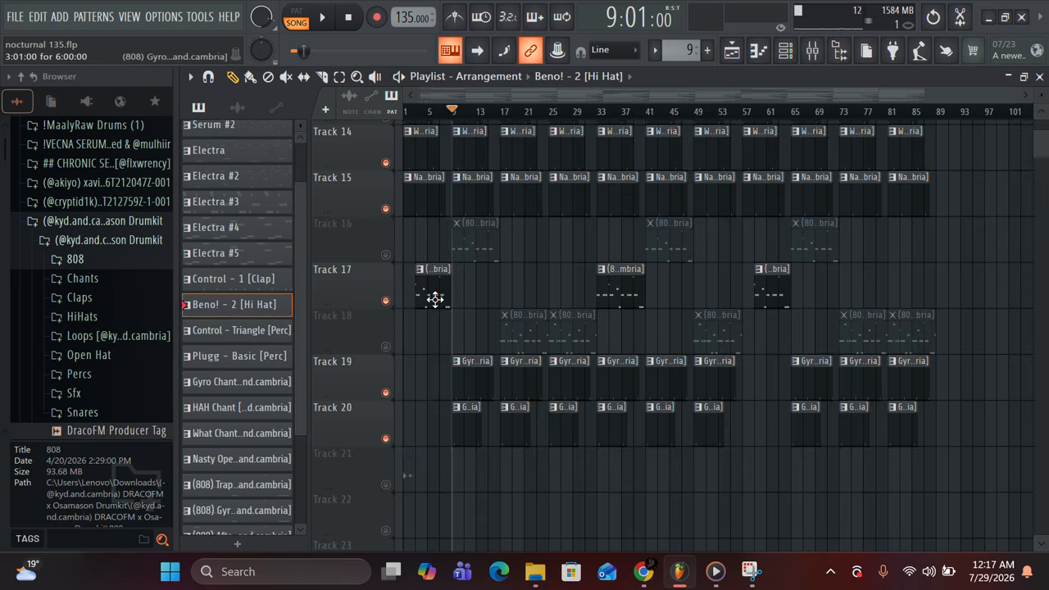
{"action": "scroll", "coordinate": [434, 300], "scroll_direction": "up", "scroll_amount": 4}
{"action": "scroll", "coordinate": [645, 223], "scroll_direction": "down", "scroll_amount": 2}
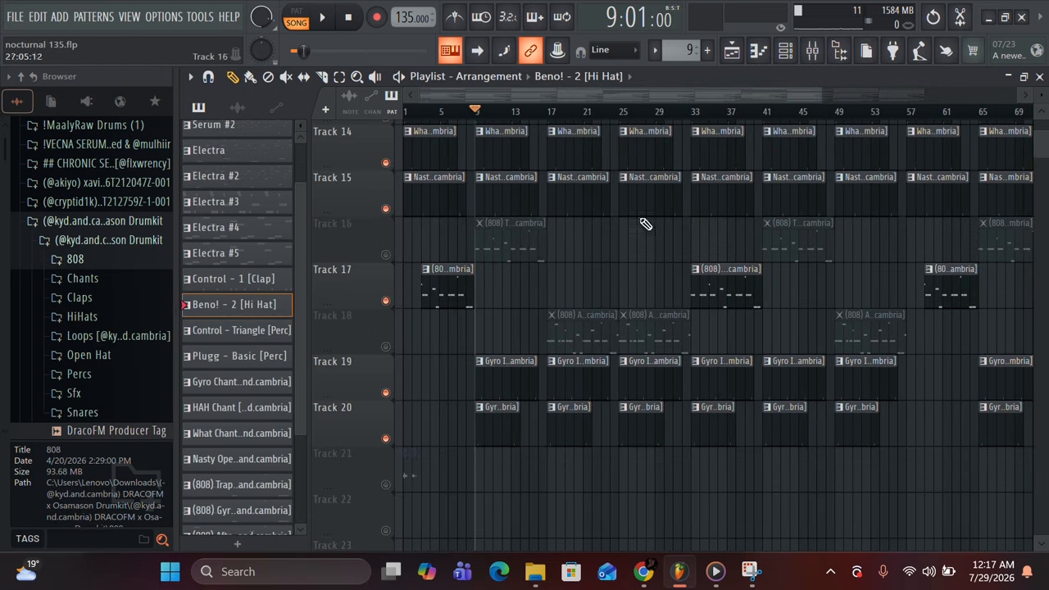
{"action": "left_click", "coordinate": [701, 109]}
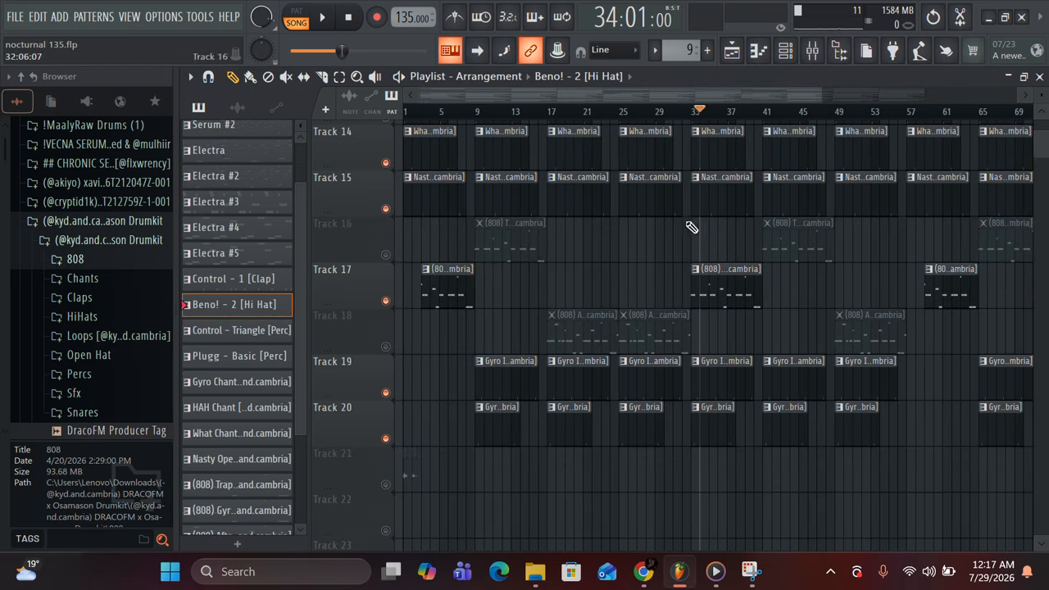
{"action": "left_click", "coordinate": [691, 109]}
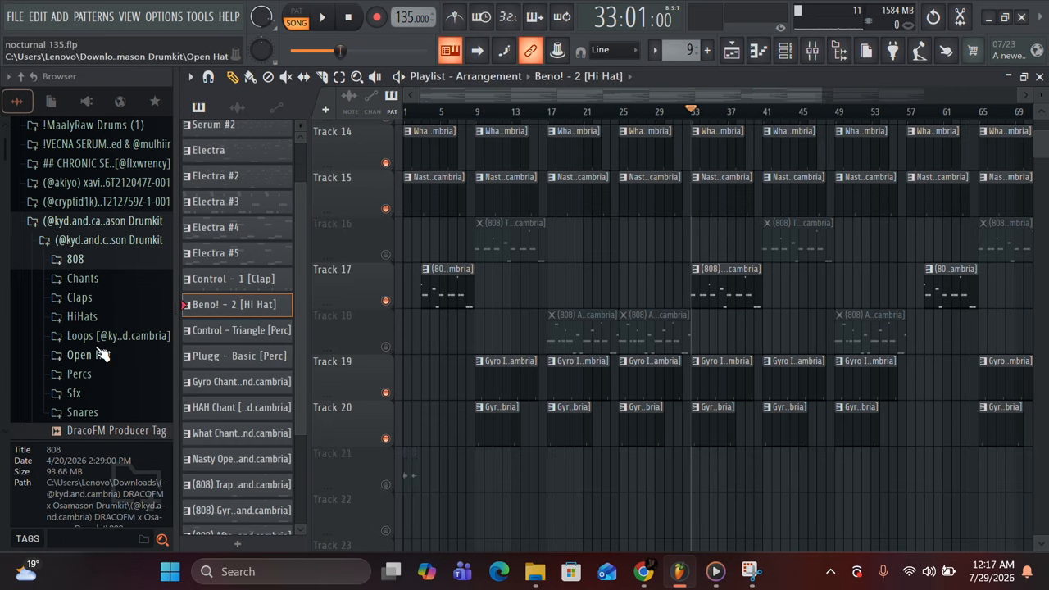
Show the samples in the drumkit's 808 folder, then collapse the folder.
{"action": "left_click", "coordinate": [71, 264]}
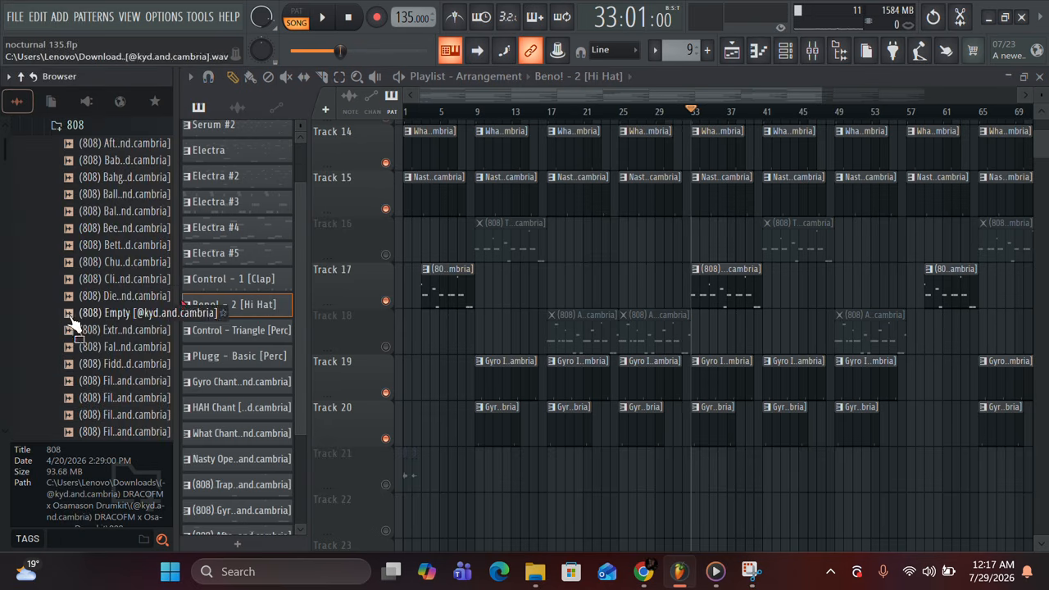
{"action": "left_click", "coordinate": [90, 133]}
Play the (808) Gyro 4 pattern from bar 33, examine its notes in the piano roll and return to the playlist.
{"action": "scroll", "coordinate": [735, 311], "scroll_direction": "up", "scroll_amount": 3}
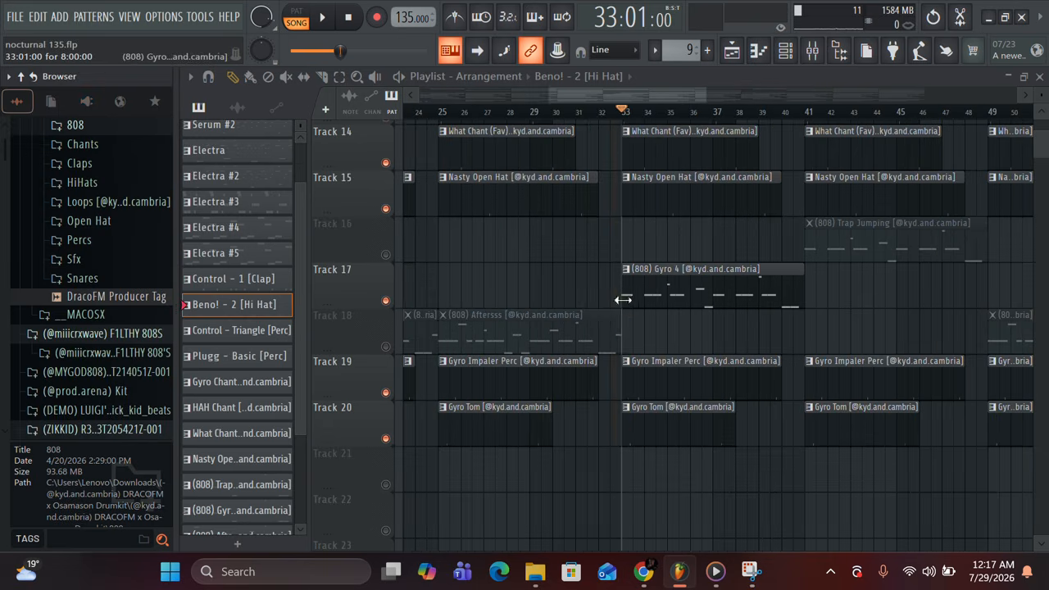
{"action": "key", "text": "space"}
{"action": "double_click", "coordinate": [662, 298]}
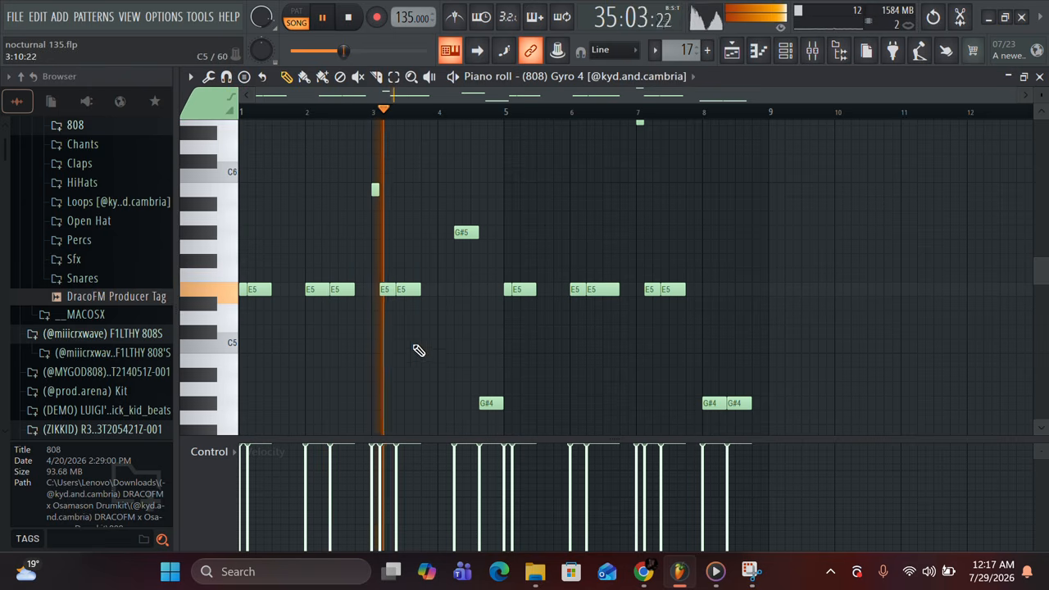
{"action": "scroll", "coordinate": [443, 295], "scroll_direction": "down", "scroll_amount": 3}
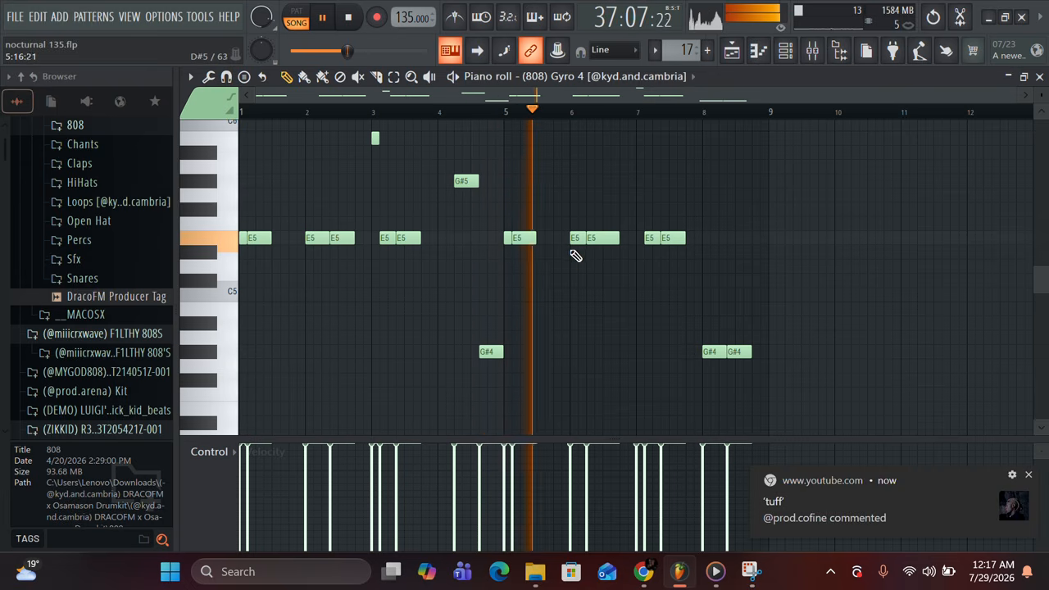
{"action": "scroll", "coordinate": [576, 295], "scroll_direction": "up", "scroll_amount": 4}
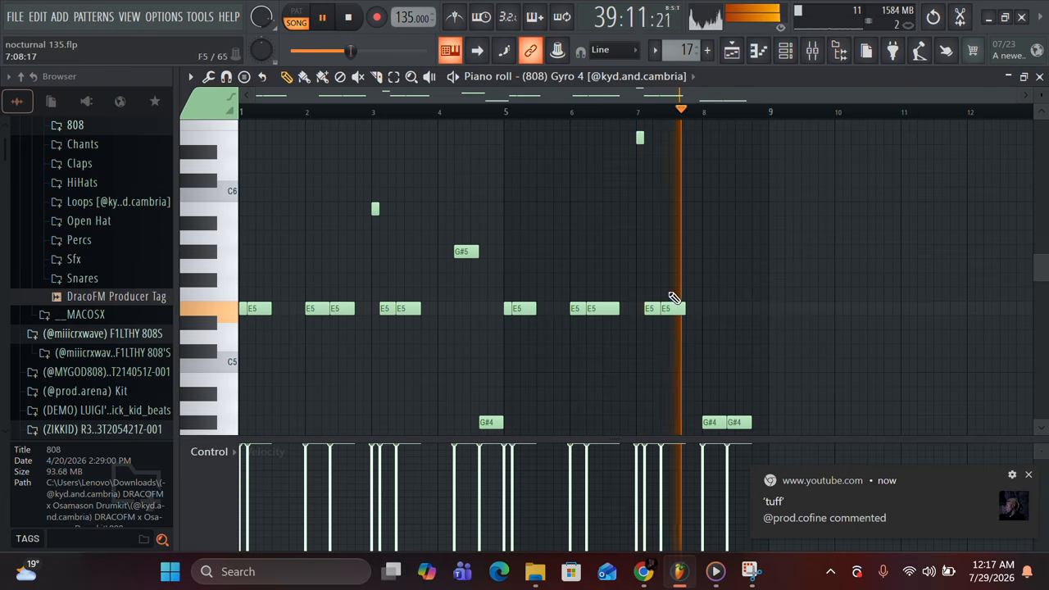
{"action": "scroll", "coordinate": [740, 354], "scroll_direction": "down", "scroll_amount": 4}
{"action": "key", "text": "space"}
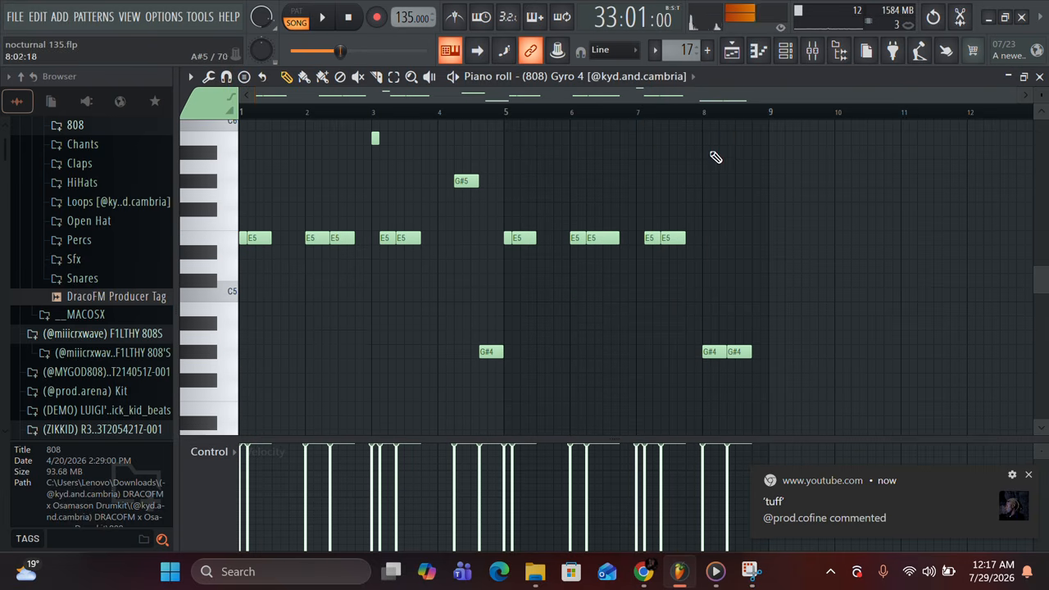
{"action": "left_click", "coordinate": [1039, 77]}
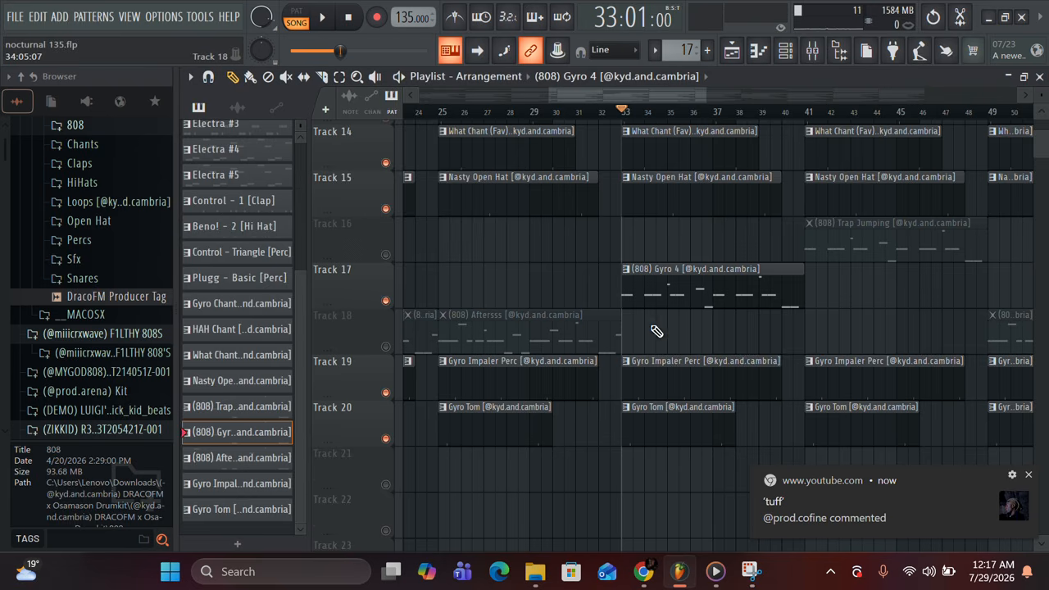
Reopen the (808) Gyro 4 pattern at bar 33 of Track 17 in the piano roll.
{"action": "scroll", "coordinate": [658, 330], "scroll_direction": "down", "scroll_amount": 2}
{"action": "scroll", "coordinate": [658, 330], "scroll_direction": "down", "scroll_amount": 4, "text": "ctrl"}
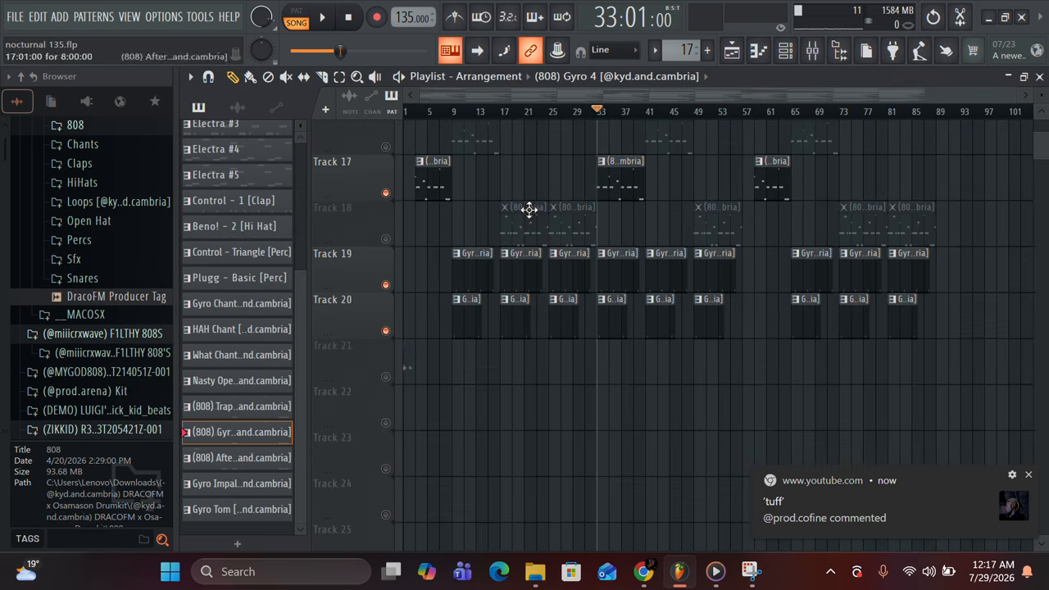
{"action": "double_click", "coordinate": [606, 184]}
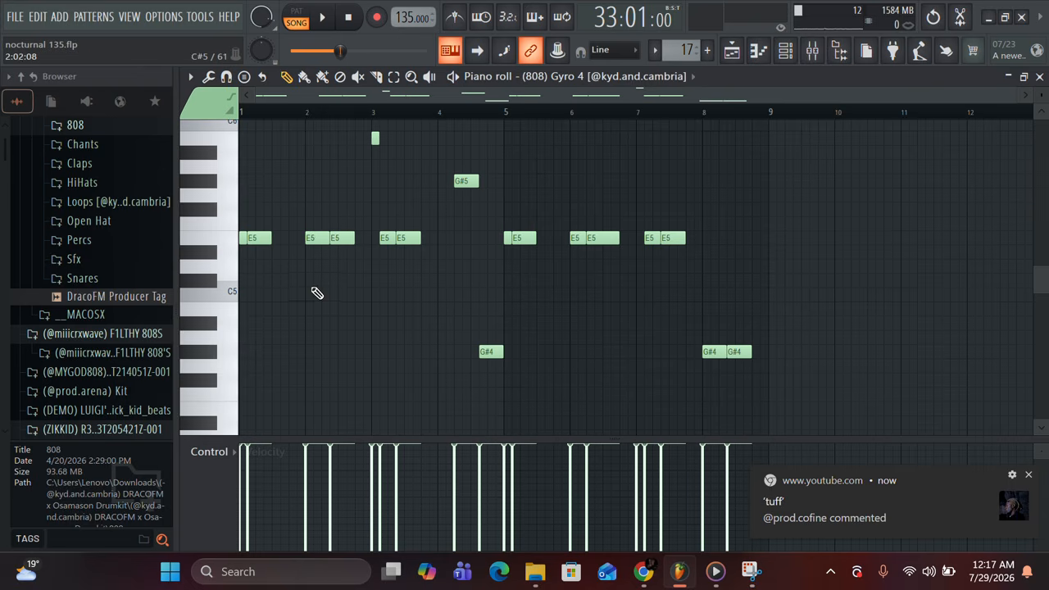
Examine the remaining (808) Gyro 4 notes in the piano roll, then return to the playlist.
{"action": "scroll", "coordinate": [317, 292], "scroll_direction": "up", "scroll_amount": 3}
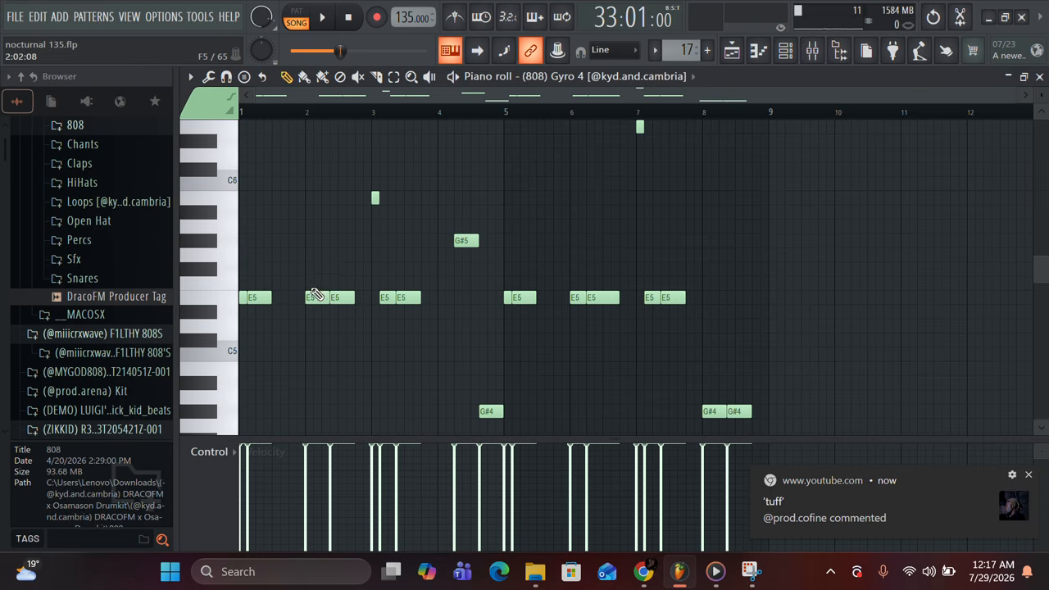
{"action": "left_click", "coordinate": [307, 243]}
{"action": "left_click", "coordinate": [1039, 76]}
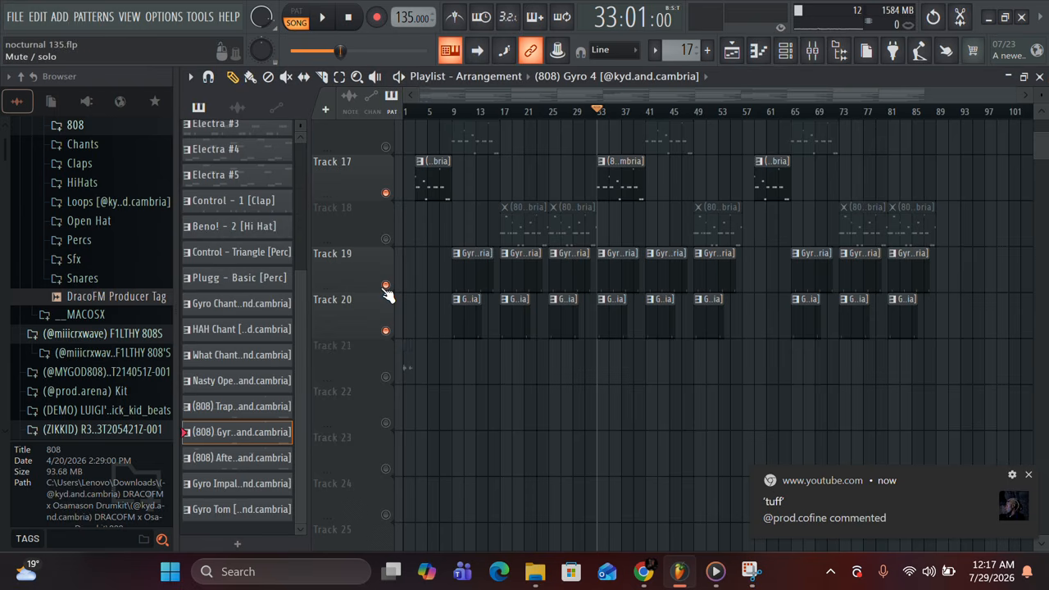
Unmute Track 16 and open its (808) Trap Jumping pattern in the piano roll with the playback position at bar 9.
{"action": "scroll", "coordinate": [383, 270], "scroll_direction": "up", "scroll_amount": 2}
{"action": "left_click", "coordinate": [385, 216]}
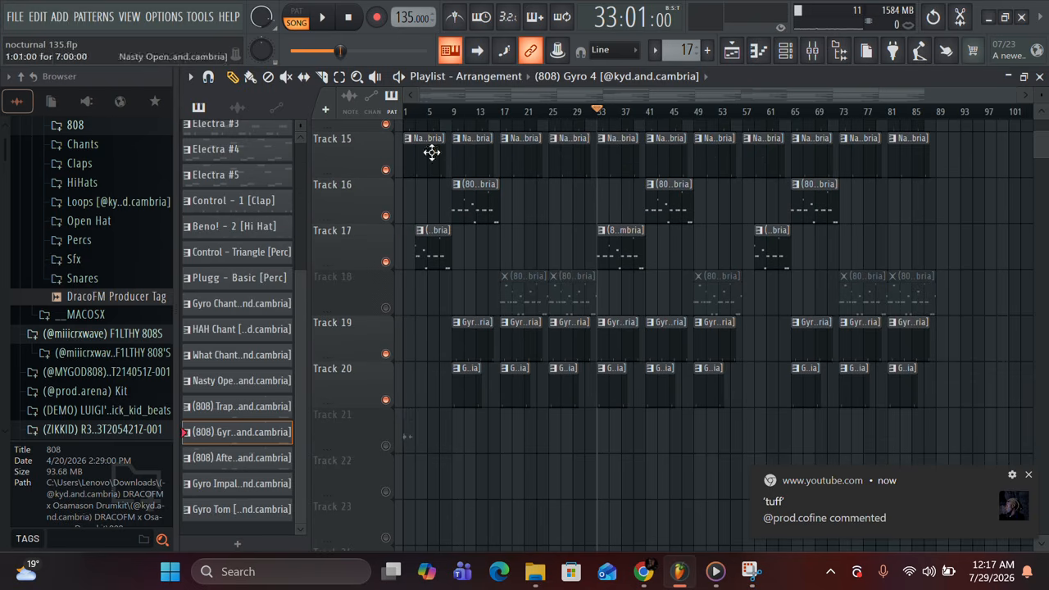
{"action": "left_click", "coordinate": [451, 110]}
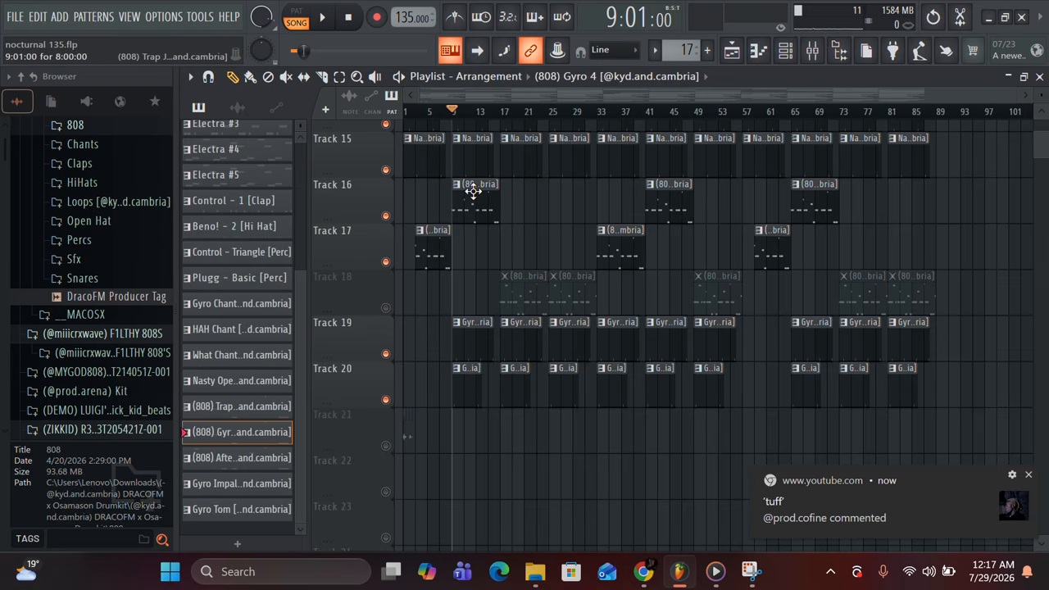
{"action": "double_click", "coordinate": [474, 197]}
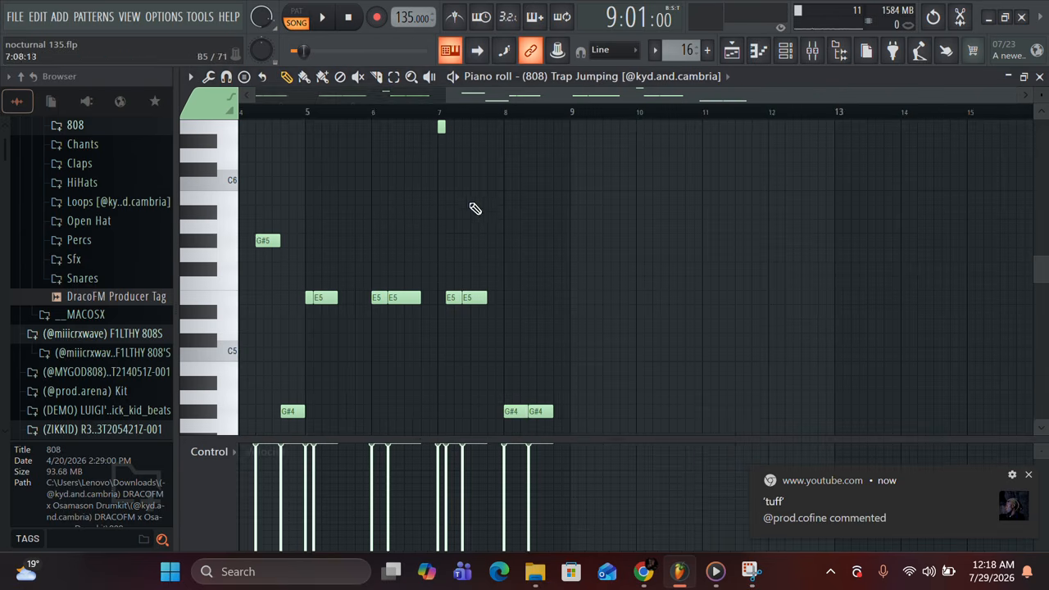
Dismiss the notification, play the (808) Trap Jumping pattern from bar 9 while viewing its notes, and return to the playlist.
{"action": "left_click", "coordinate": [1028, 475]}
{"action": "scroll", "coordinate": [412, 330], "scroll_direction": "up", "scroll_amount": 2}
{"action": "key", "text": "space"}
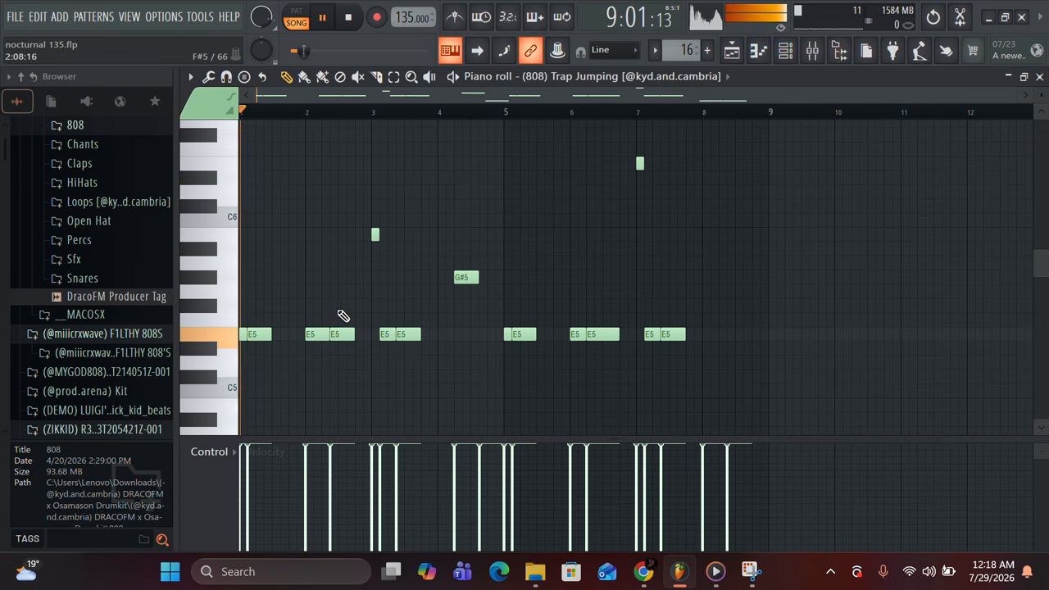
{"action": "scroll", "coordinate": [301, 313], "scroll_direction": "down", "scroll_amount": 4}
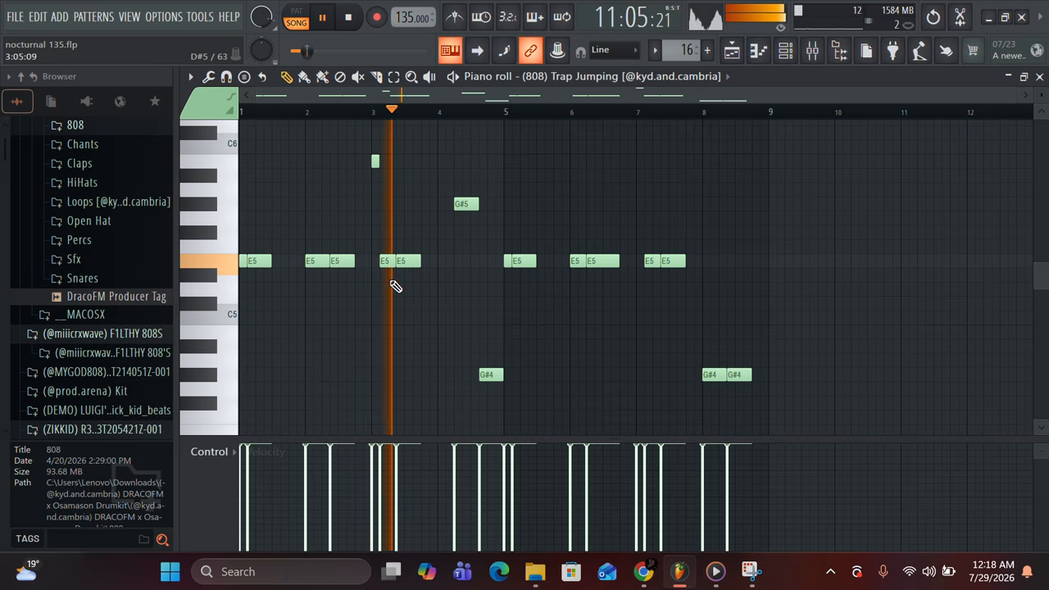
{"action": "key", "text": "space"}
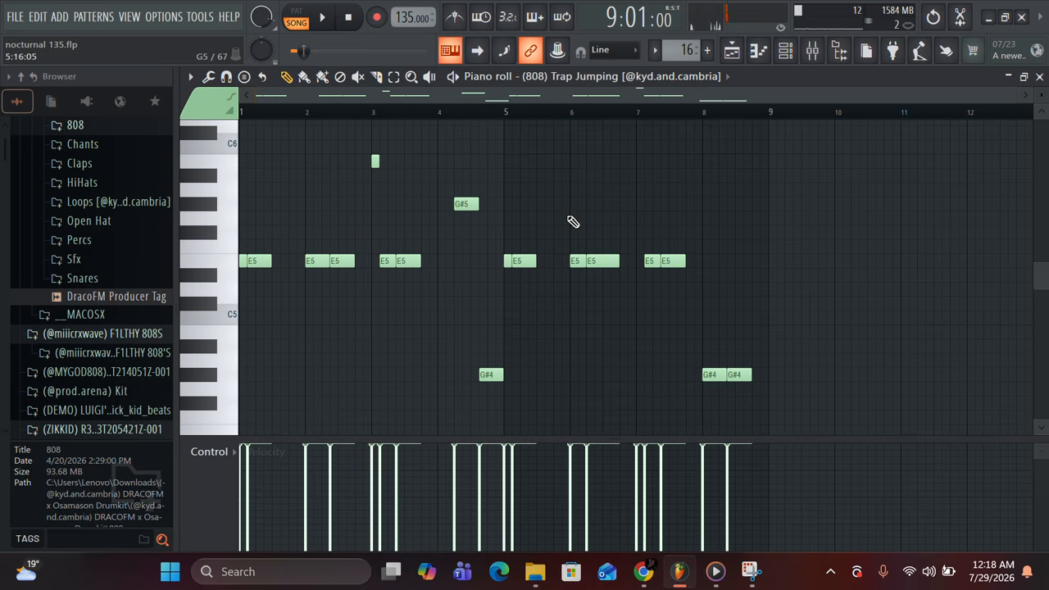
{"action": "left_click", "coordinate": [1039, 76]}
Solo Track 18 and open its (808) Aftersss pattern in the piano roll with the playback position at bar 17.
{"action": "right_click", "coordinate": [388, 307]}
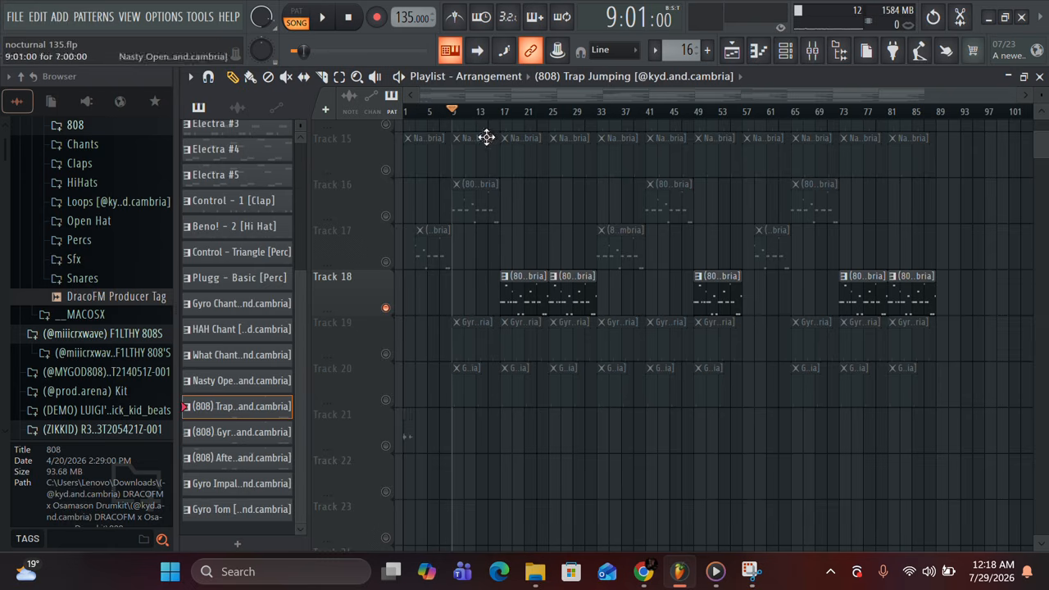
{"action": "left_click", "coordinate": [501, 111]}
{"action": "double_click", "coordinate": [519, 294]}
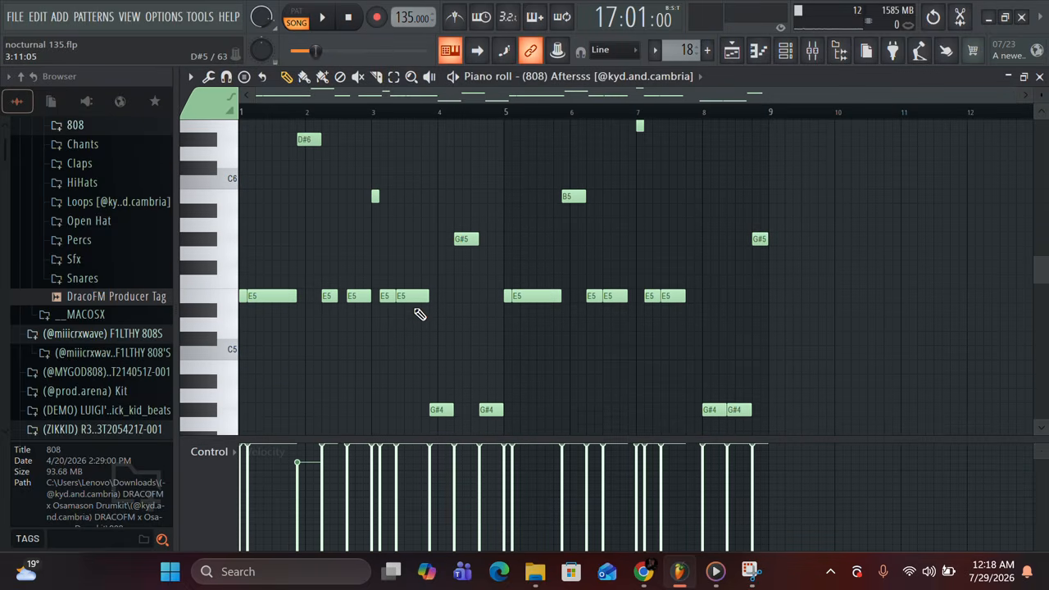
Play the (808) Aftersss pattern from bar 17 while viewing its notes, then return to the playlist.
{"action": "key", "text": "space"}
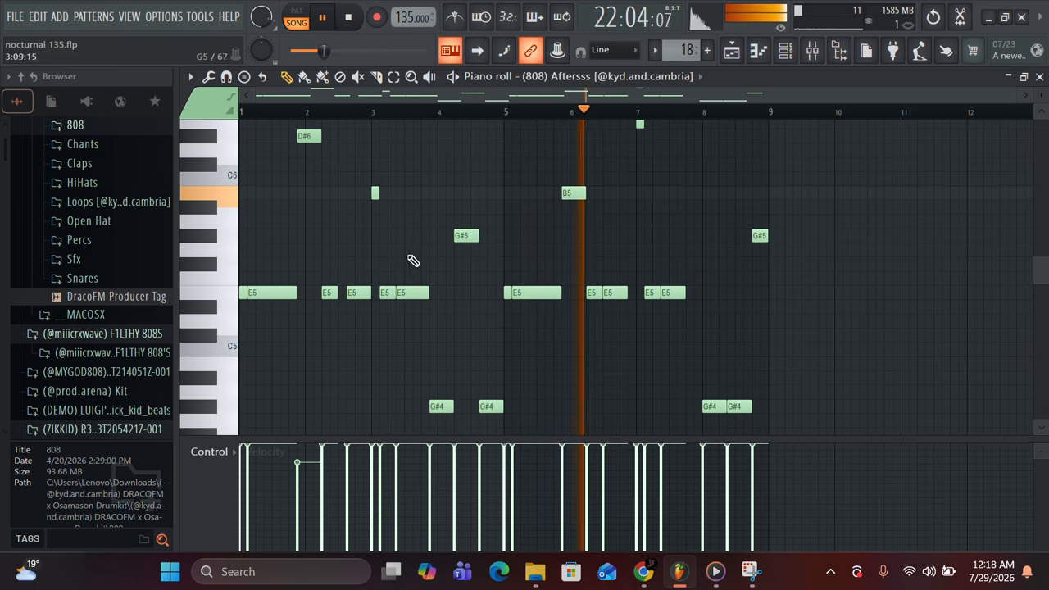
{"action": "key", "text": "space"}
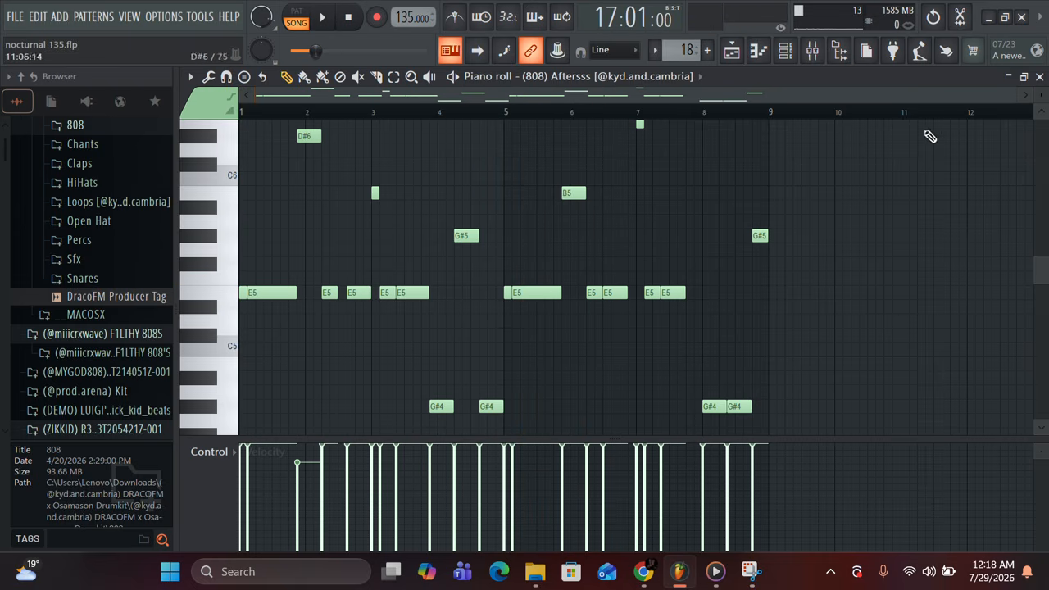
{"action": "left_click", "coordinate": [1039, 76]}
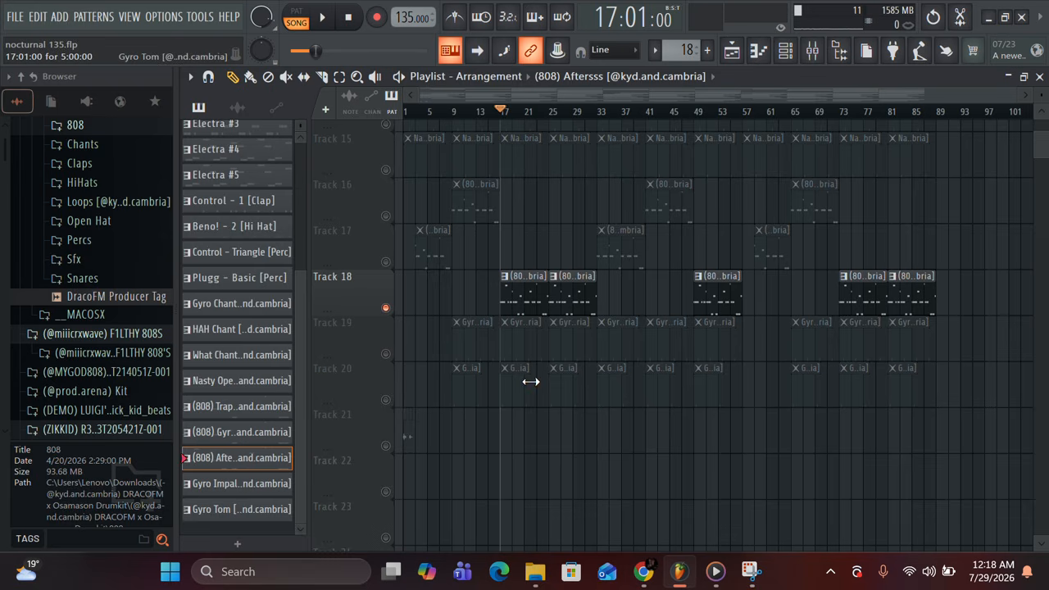
Unsolo Track 18 so all tracks are active and set the playback position to bar 1.
{"action": "scroll", "coordinate": [502, 382], "scroll_direction": "up", "scroll_amount": 5}
{"action": "scroll", "coordinate": [495, 297], "scroll_direction": "down", "scroll_amount": 5}
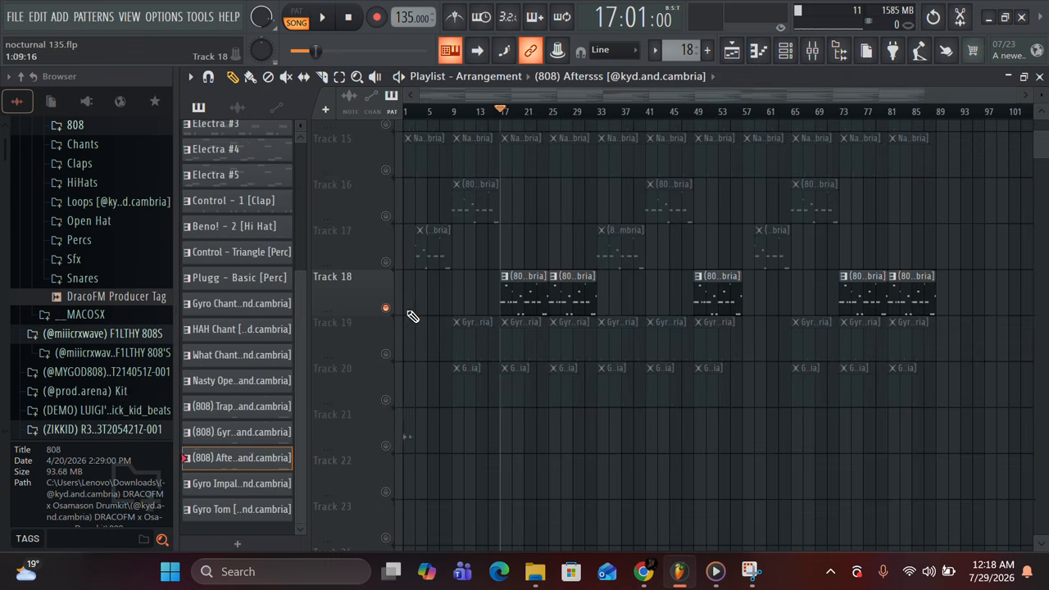
{"action": "scroll", "coordinate": [443, 316], "scroll_direction": "up", "scroll_amount": 5}
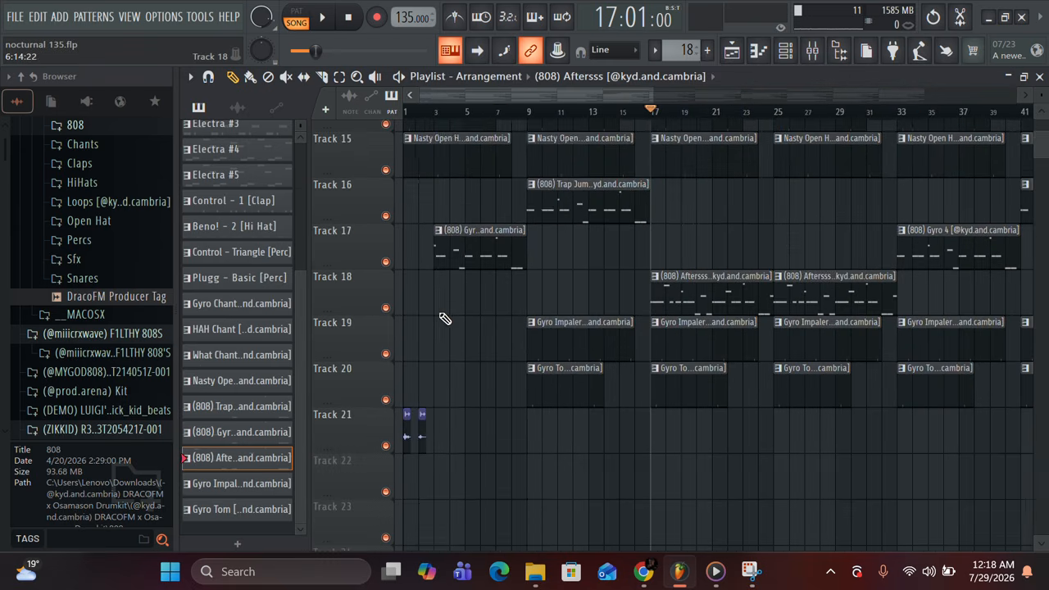
{"action": "scroll", "coordinate": [443, 319], "scroll_direction": "up", "scroll_amount": 1}
{"action": "scroll", "coordinate": [443, 317], "scroll_direction": "up", "scroll_amount": 13}
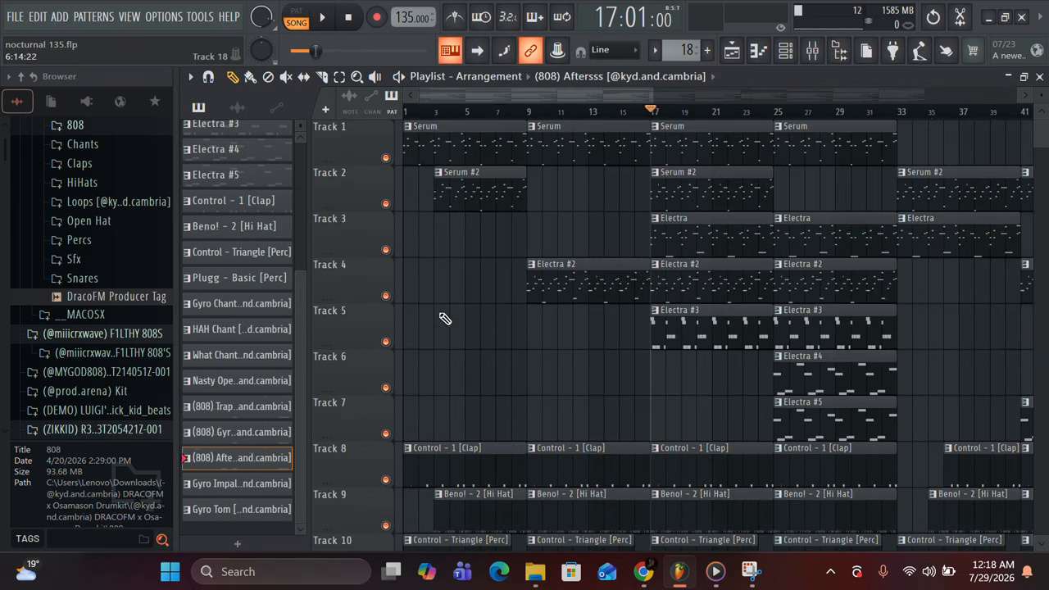
{"action": "left_click", "coordinate": [419, 111]}
Solo Track 21 and play its two audio clips from bar 1.
{"action": "scroll", "coordinate": [463, 295], "scroll_direction": "down", "scroll_amount": 14}
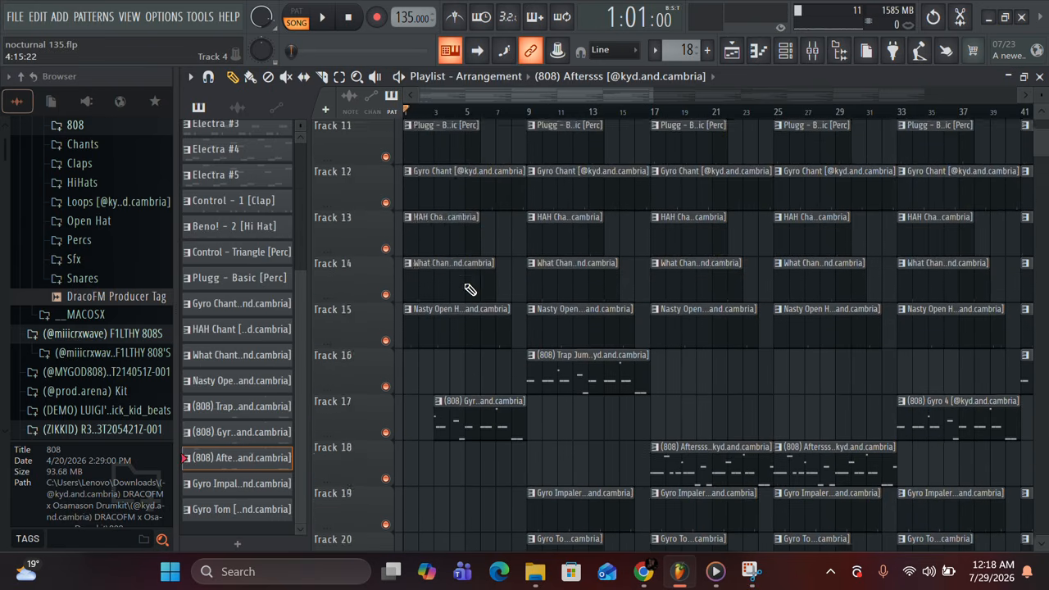
{"action": "scroll", "coordinate": [434, 418], "scroll_direction": "up", "scroll_amount": 5}
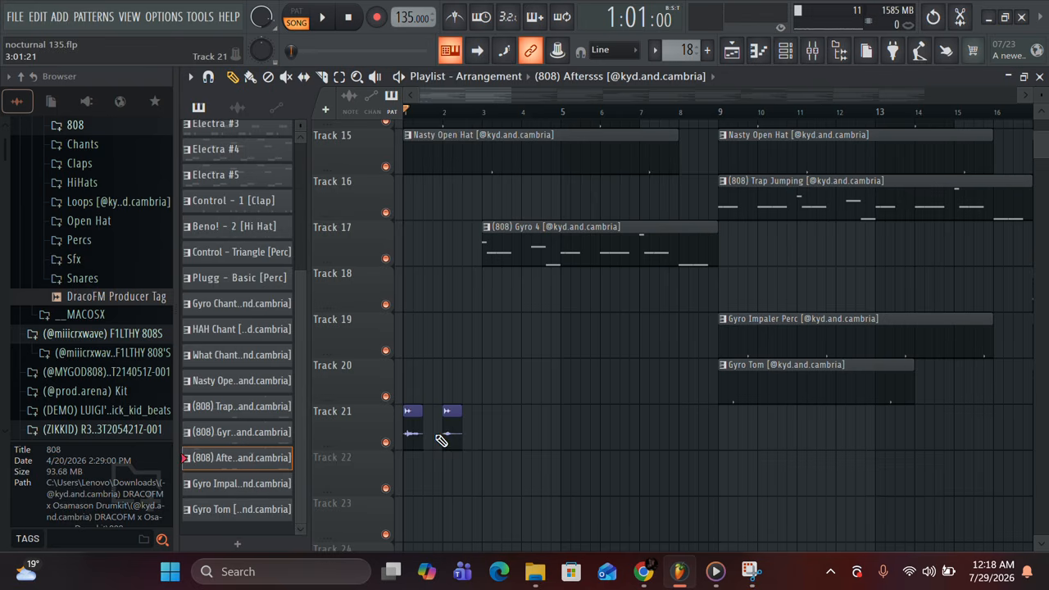
{"action": "right_click", "coordinate": [382, 433]}
{"action": "left_click", "coordinate": [359, 440]}
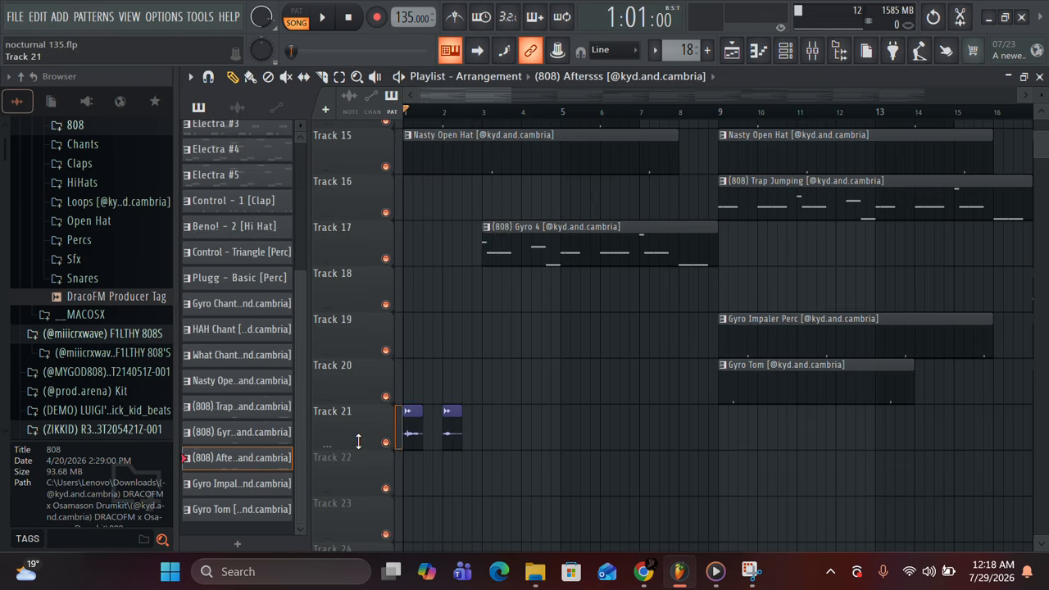
{"action": "right_click", "coordinate": [386, 444]}
{"action": "key", "text": "space"}
{"action": "scroll", "coordinate": [426, 363], "scroll_direction": "up", "scroll_amount": 8}
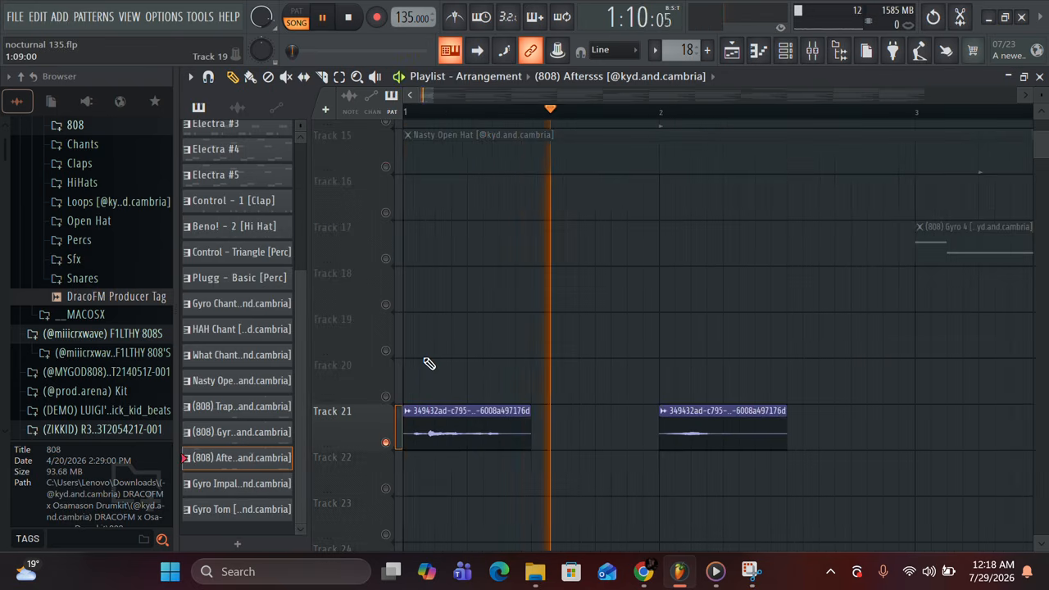
{"action": "key", "text": "space"}
Unmute the What Chant (Fav) on Track 14 and play it together with the Track 21 audio clips.
{"action": "scroll", "coordinate": [402, 210], "scroll_direction": "up", "scroll_amount": 2}
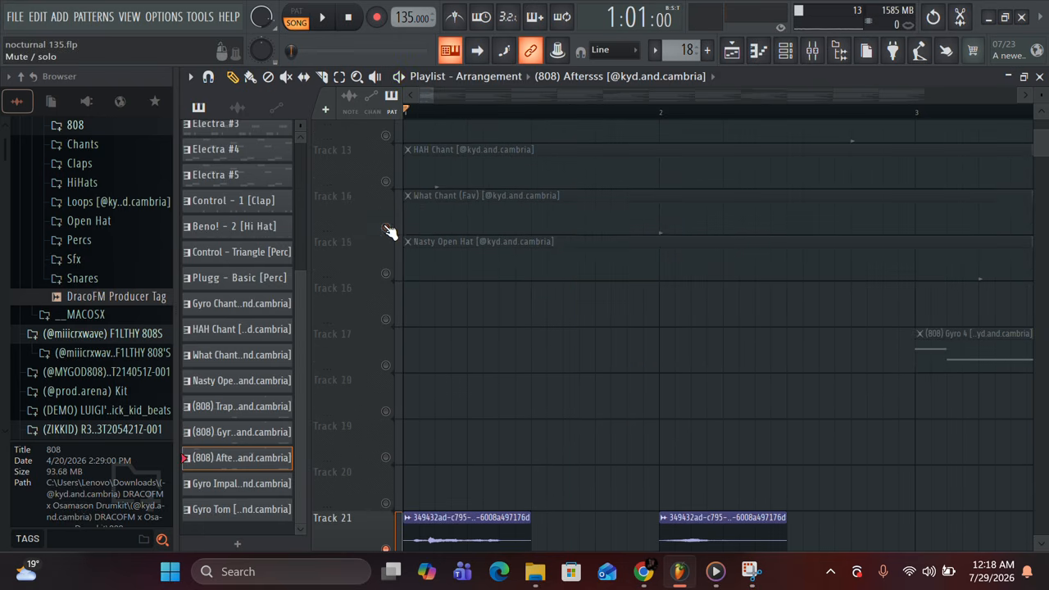
{"action": "left_click", "coordinate": [386, 227]}
{"action": "key", "text": "space"}
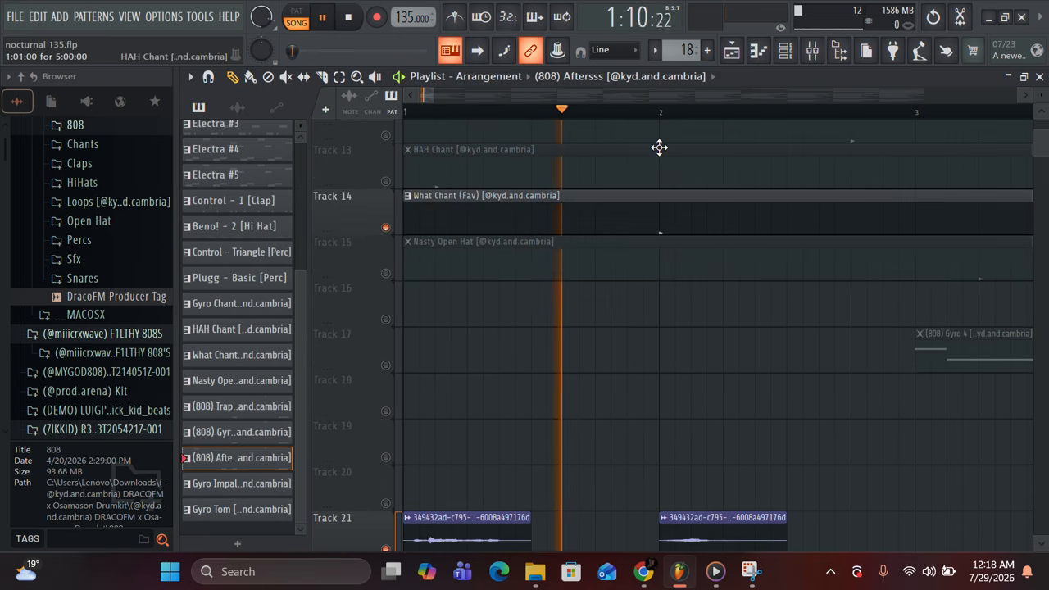
{"action": "scroll", "coordinate": [571, 412], "scroll_direction": "down", "scroll_amount": 2}
{"action": "key", "text": "space"}
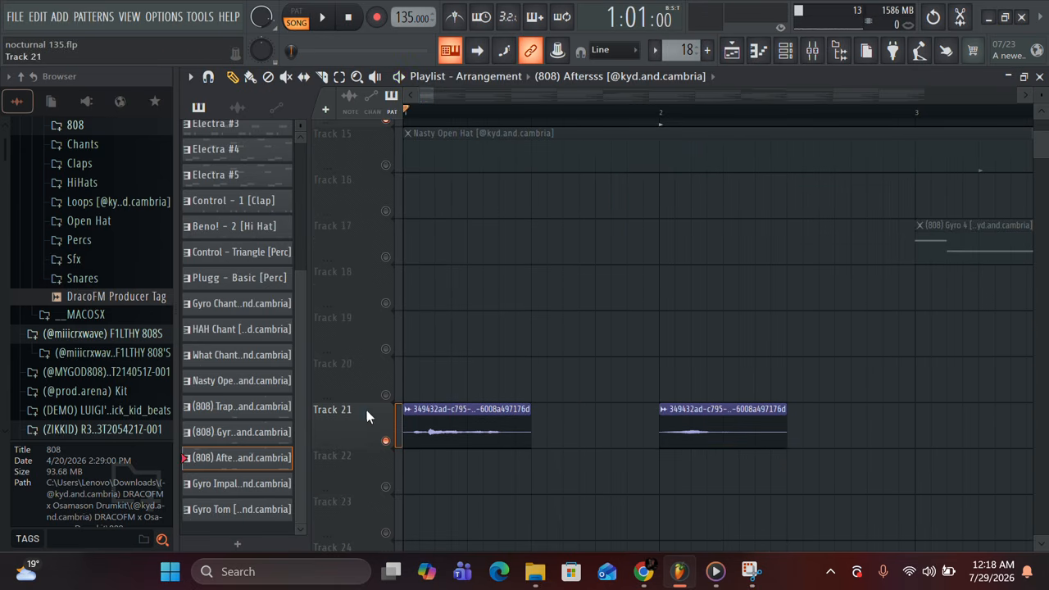
Reactivate all tracks from Track 21 and look over the whole arrangement in the playlist.
{"action": "right_click", "coordinate": [385, 444]}
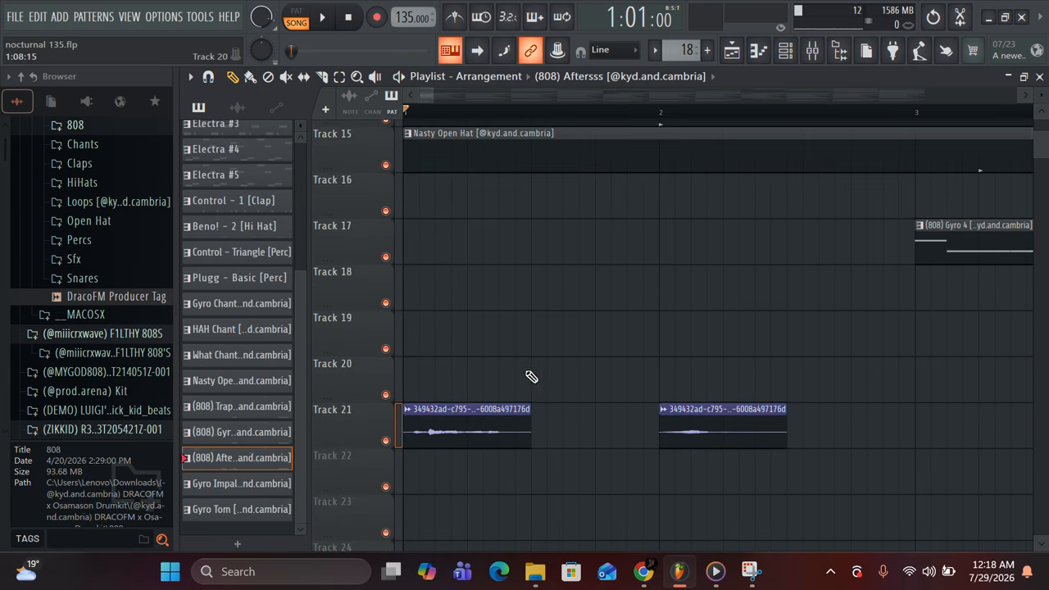
{"action": "scroll", "coordinate": [528, 373], "scroll_direction": "down", "scroll_amount": 10}
{"action": "scroll", "coordinate": [531, 376], "scroll_direction": "up", "scroll_amount": 14}
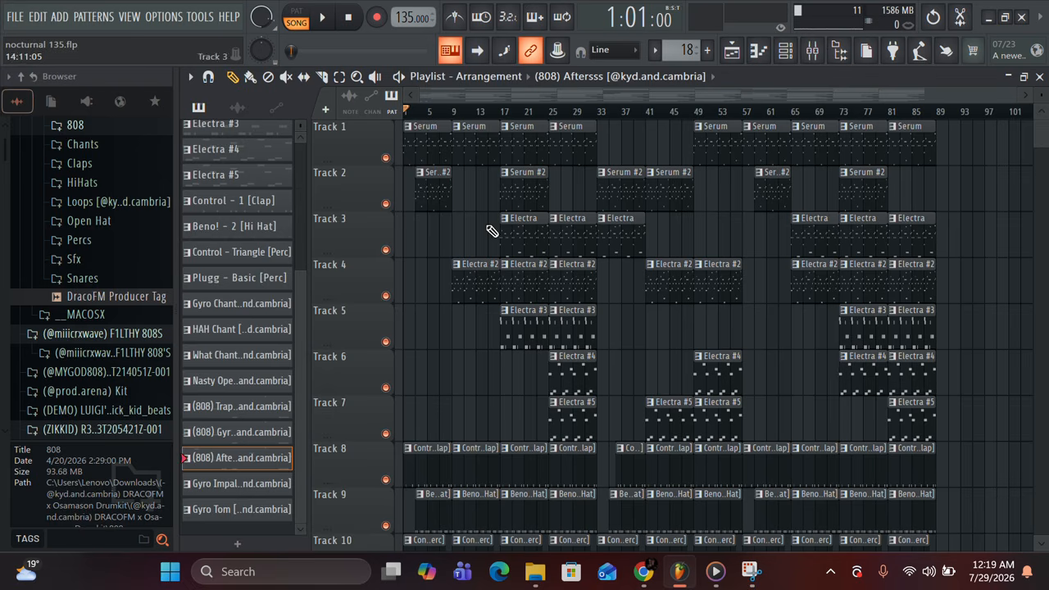
{"action": "scroll", "coordinate": [441, 371], "scroll_direction": "down", "scroll_amount": 5}
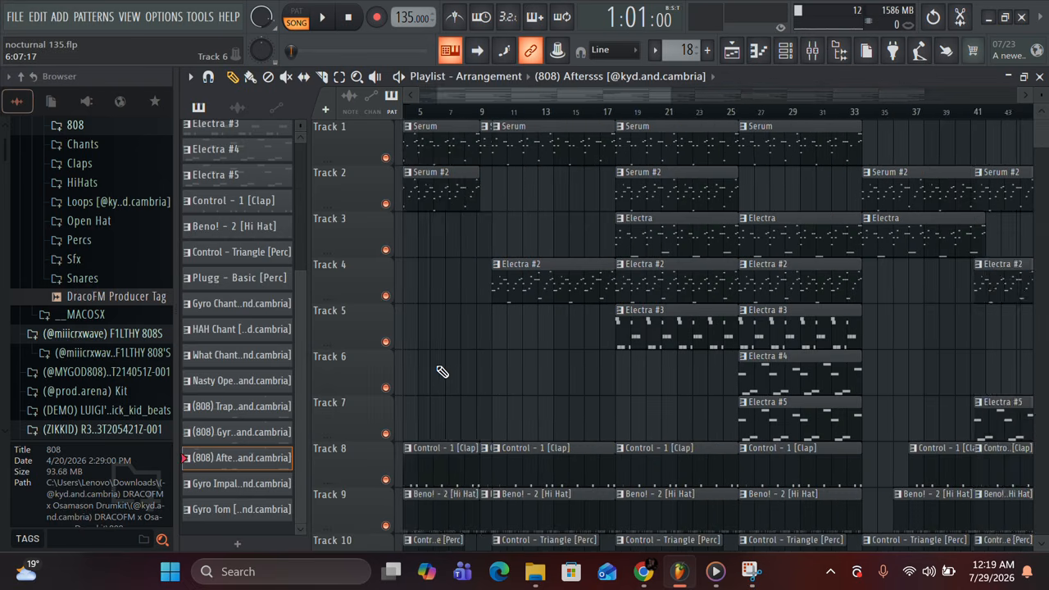
{"action": "scroll", "coordinate": [440, 371], "scroll_direction": "down", "scroll_amount": 4}
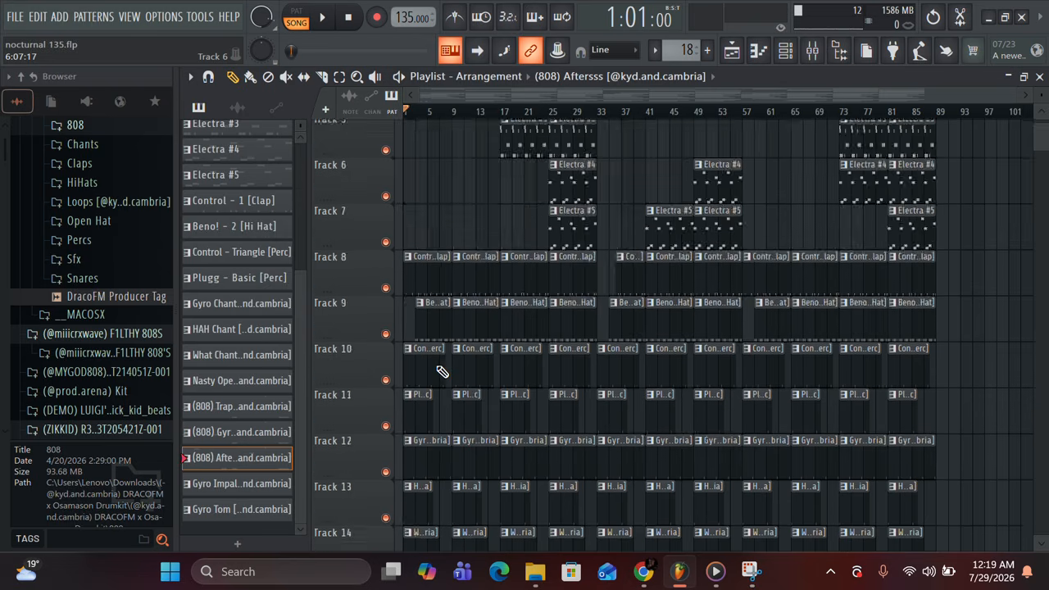
{"action": "scroll", "coordinate": [438, 369], "scroll_direction": "up", "scroll_amount": 3}
Play the full beat from bar 1 with all tracks active, follow the arrangement past bar 25 and stop playback.
{"action": "key", "text": "space"}
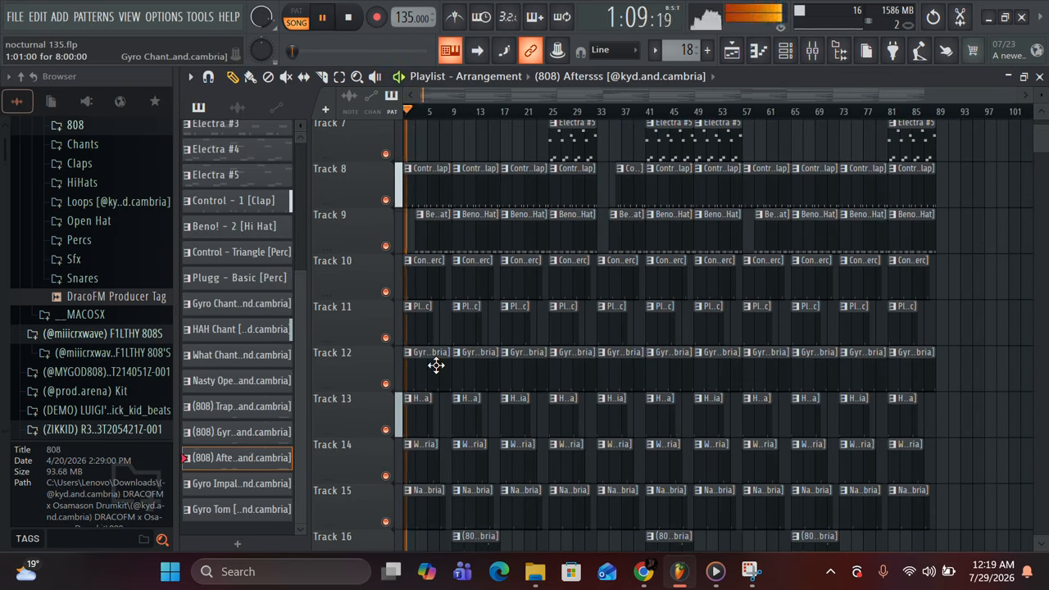
{"action": "scroll", "coordinate": [436, 366], "scroll_direction": "up", "scroll_amount": 6}
{"action": "scroll", "coordinate": [492, 370], "scroll_direction": "down", "scroll_amount": 3}
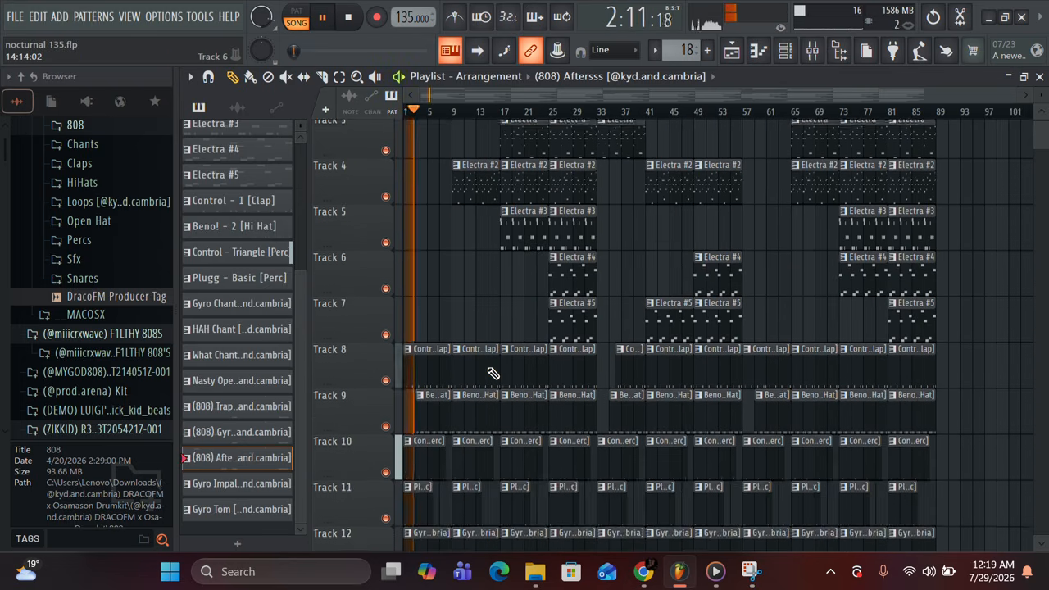
{"action": "scroll", "coordinate": [461, 347], "scroll_direction": "up", "scroll_amount": 6}
{"action": "scroll", "coordinate": [466, 349], "scroll_direction": "up", "scroll_amount": 3}
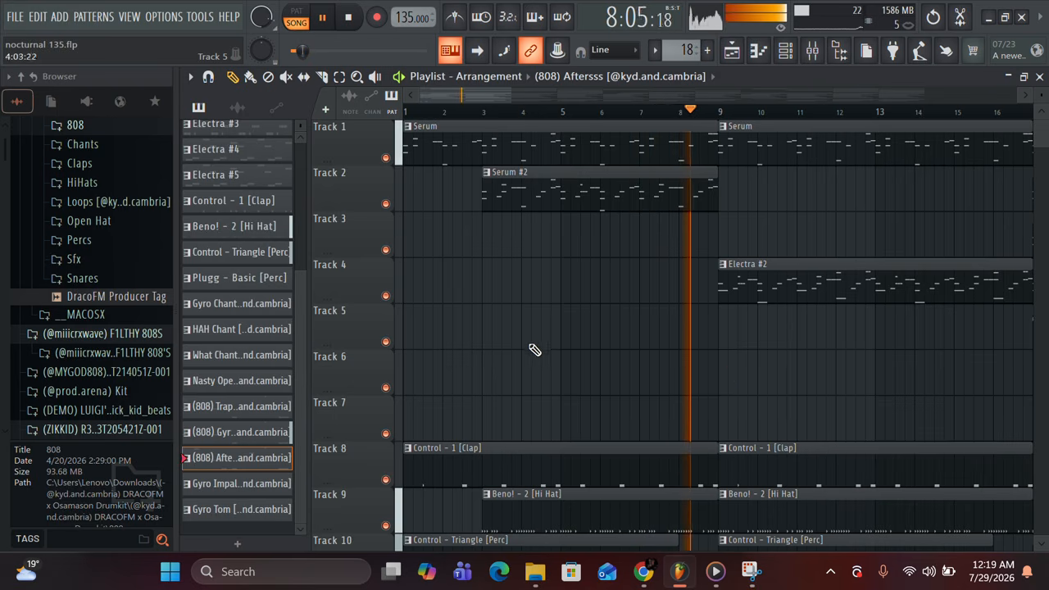
{"action": "scroll", "coordinate": [637, 363], "scroll_direction": "right", "scroll_amount": 6}
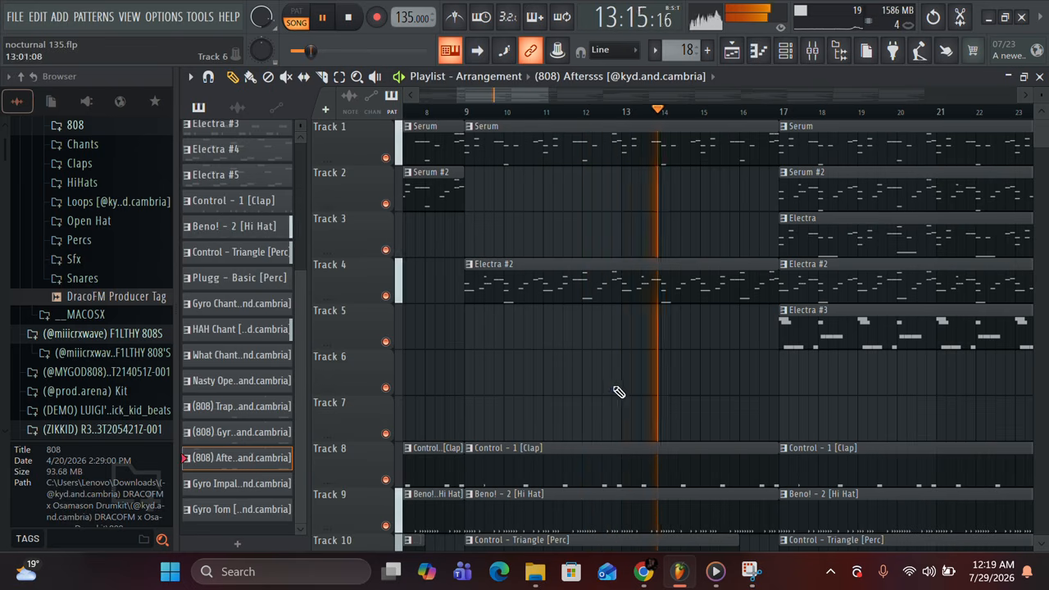
{"action": "scroll", "coordinate": [665, 365], "scroll_direction": "down", "scroll_amount": 3}
{"action": "scroll", "coordinate": [654, 369], "scroll_direction": "right", "scroll_amount": 5}
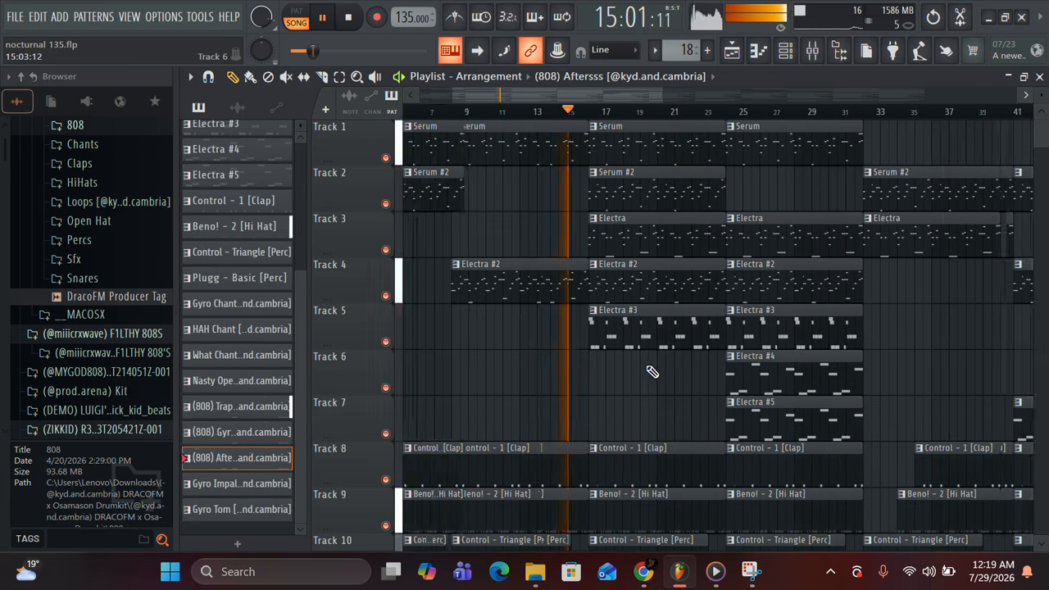
{"action": "scroll", "coordinate": [516, 400], "scroll_direction": "left", "scroll_amount": 5}
{"action": "scroll", "coordinate": [516, 401], "scroll_direction": "up", "scroll_amount": 3}
{"action": "scroll", "coordinate": [516, 401], "scroll_direction": "right", "scroll_amount": 5}
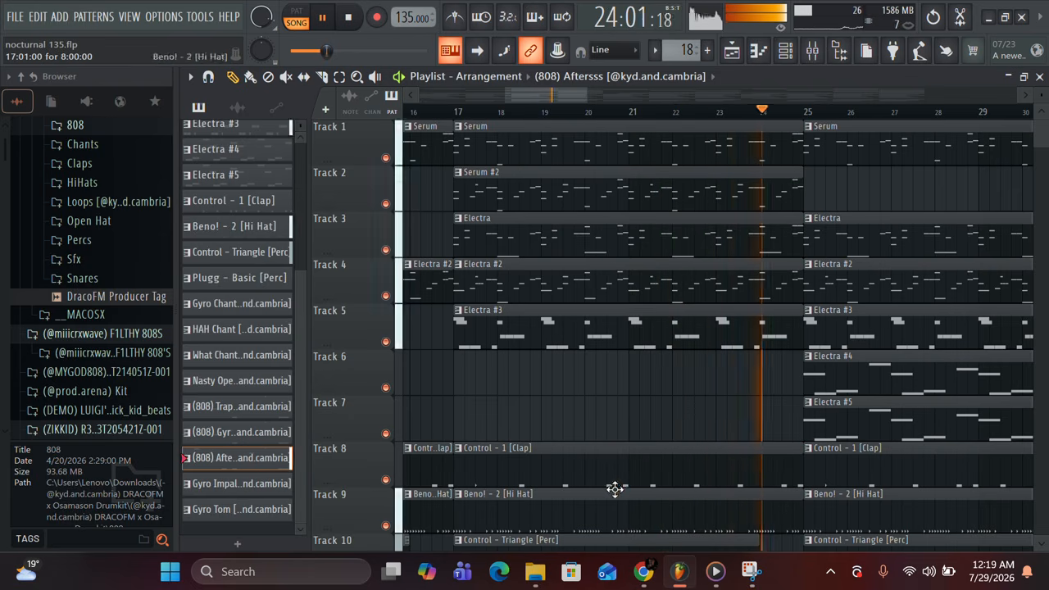
{"action": "scroll", "coordinate": [620, 405], "scroll_direction": "down", "scroll_amount": 5}
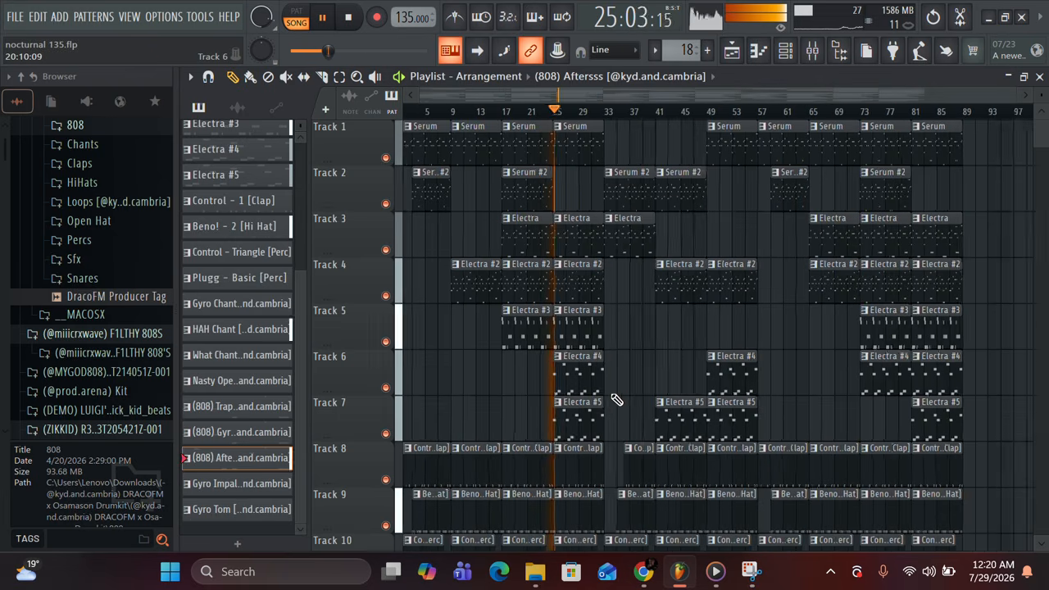
{"action": "key", "text": "space"}
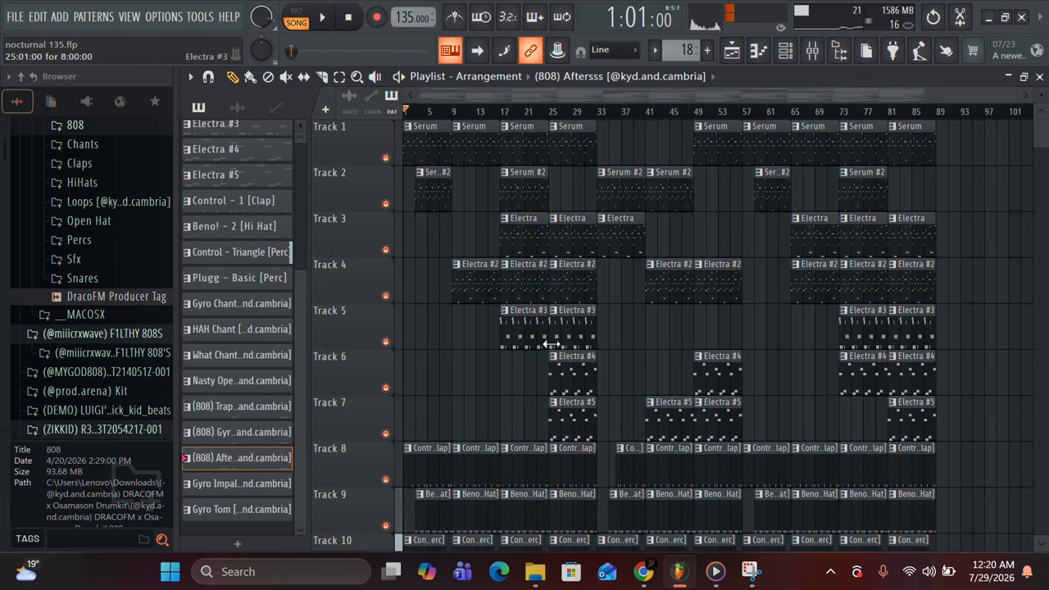
Open the mixer, inspect the Master track's equalizer and effect slots, and save the project.
{"action": "left_click", "coordinate": [824, 64]}
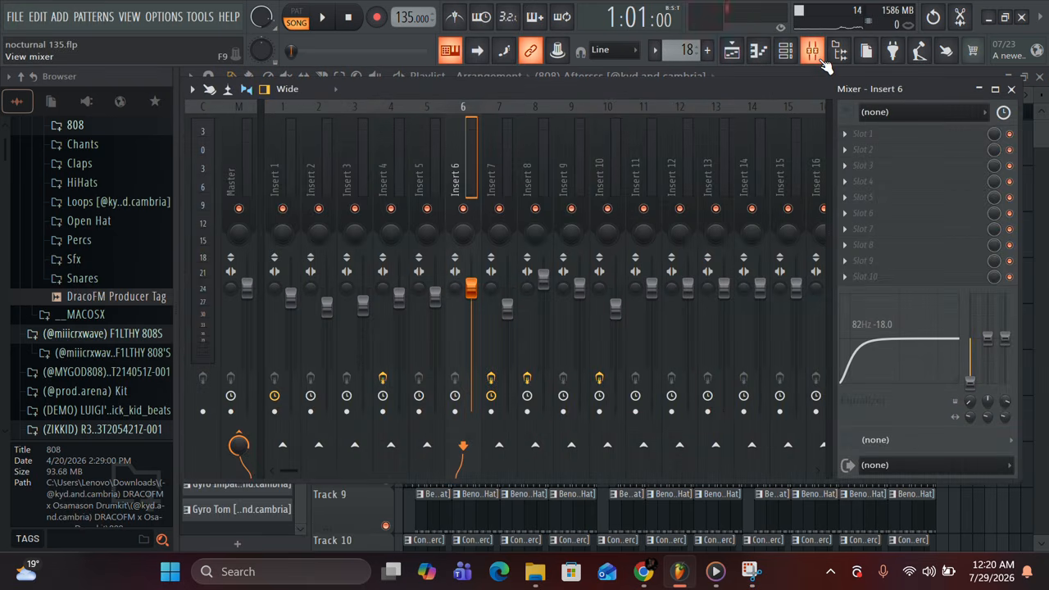
{"action": "left_click", "coordinate": [251, 190]}
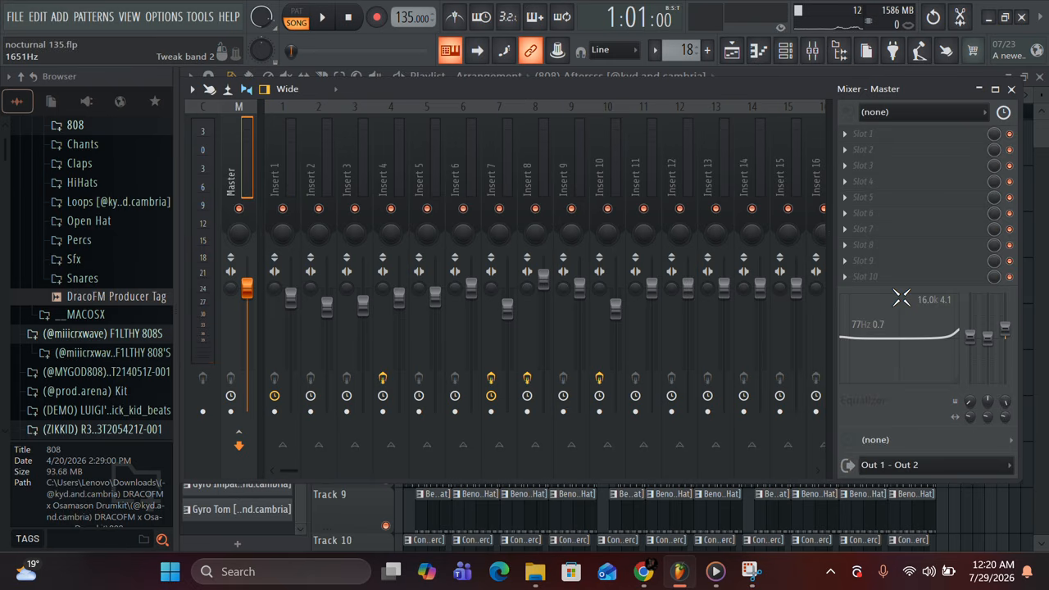
{"action": "key", "text": "ctrl+s"}
Go through the mixer tracks from Insert 1 to Insert 6 and check their effect slots and EQ.
{"action": "left_click", "coordinate": [286, 168]}
{"action": "left_click", "coordinate": [323, 175]}
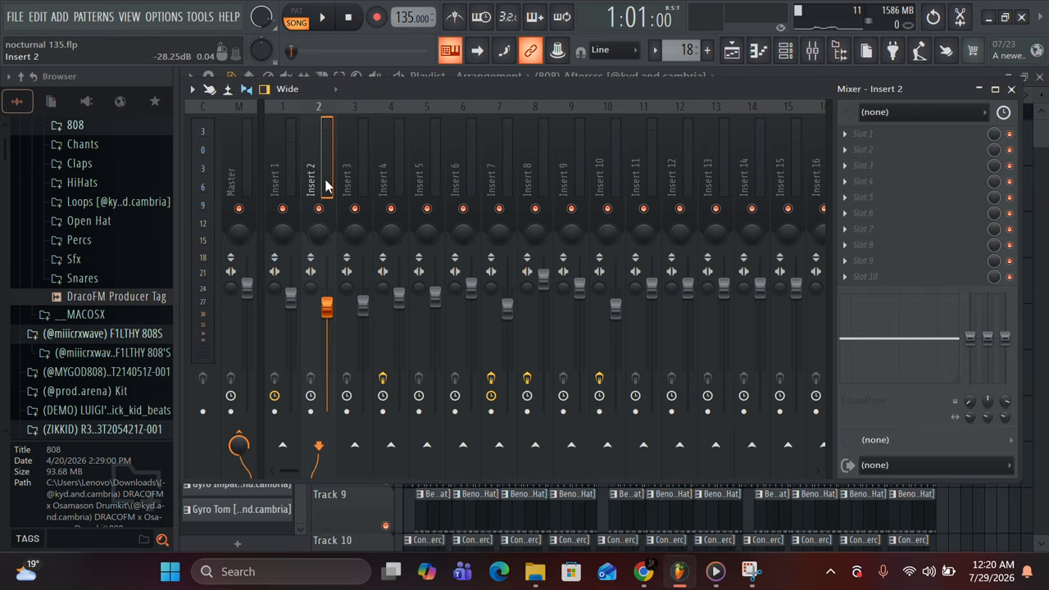
{"action": "left_click", "coordinate": [365, 176]}
{"action": "left_click", "coordinate": [390, 177]}
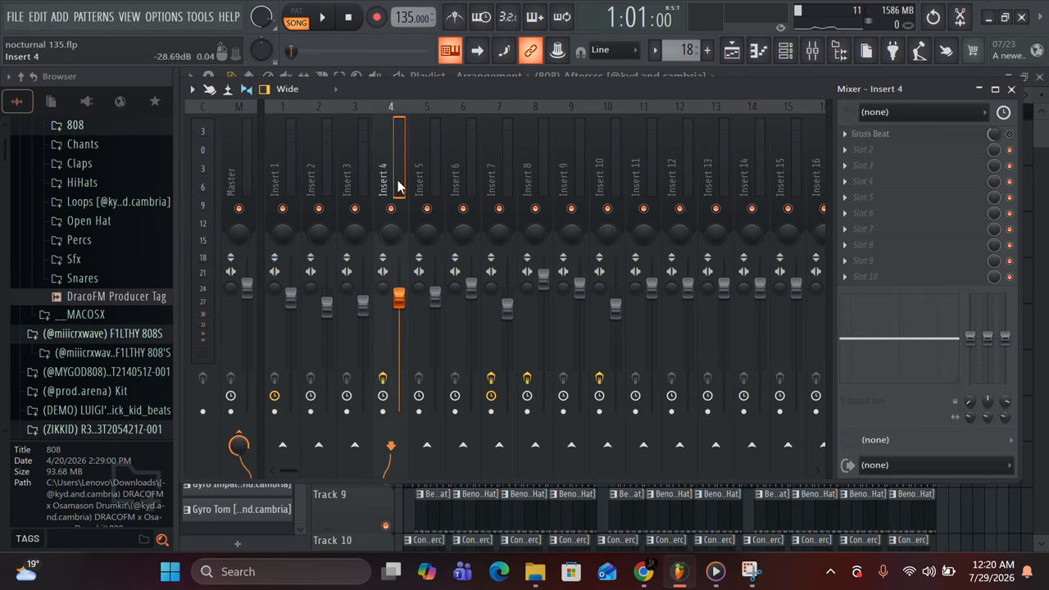
{"action": "left_click", "coordinate": [455, 185]}
Open the Gross Beat effect on Insert 4, view its time preset and close the plugin window.
{"action": "left_click", "coordinate": [386, 182]}
{"action": "left_click", "coordinate": [967, 136]}
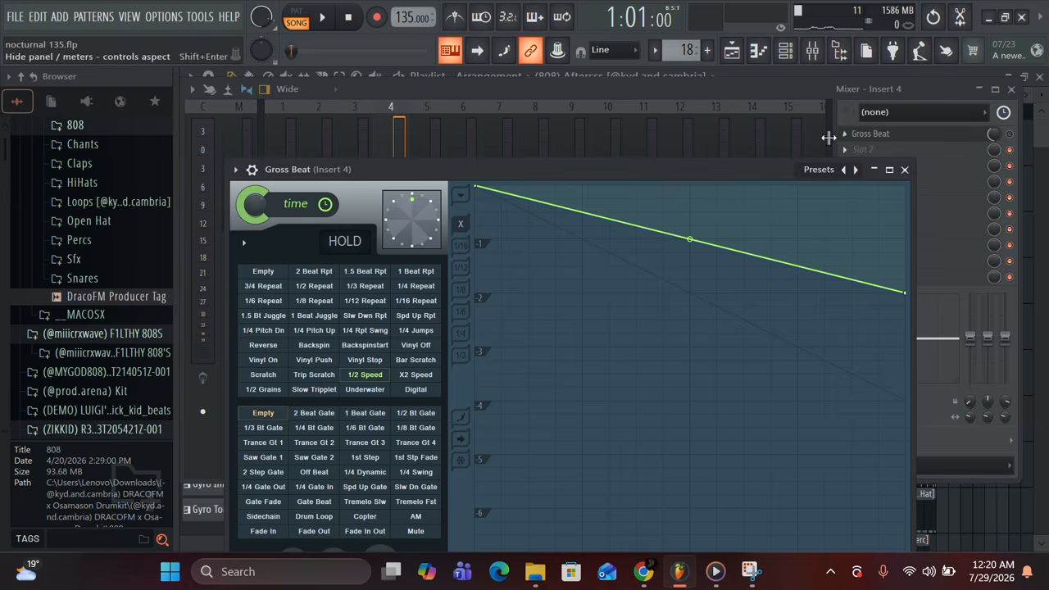
{"action": "left_click", "coordinate": [891, 166]}
{"action": "left_click", "coordinate": [1024, 76]}
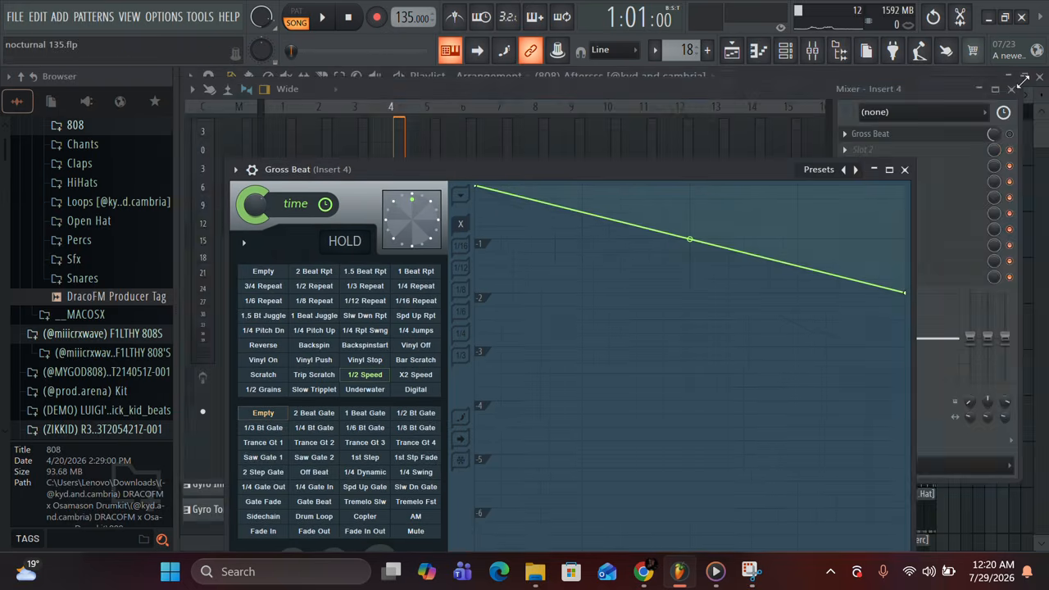
{"action": "left_click", "coordinate": [904, 168]}
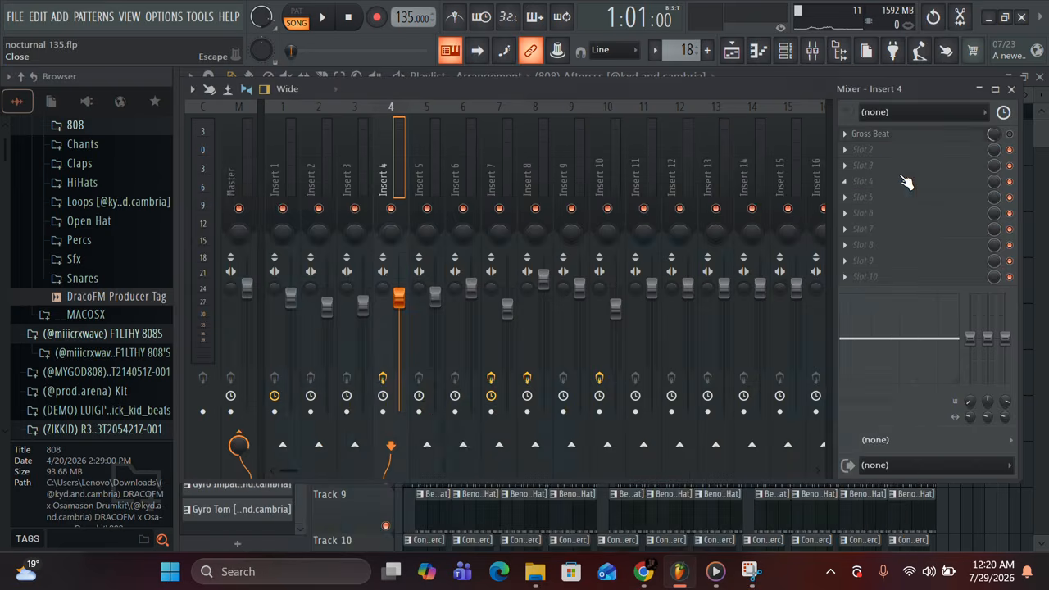
Inspect Insert 6 and Insert 7, viewing the Fruity Parametric EQ 2 on Insert 7.
{"action": "left_click", "coordinate": [464, 186]}
{"action": "left_click", "coordinate": [495, 189]}
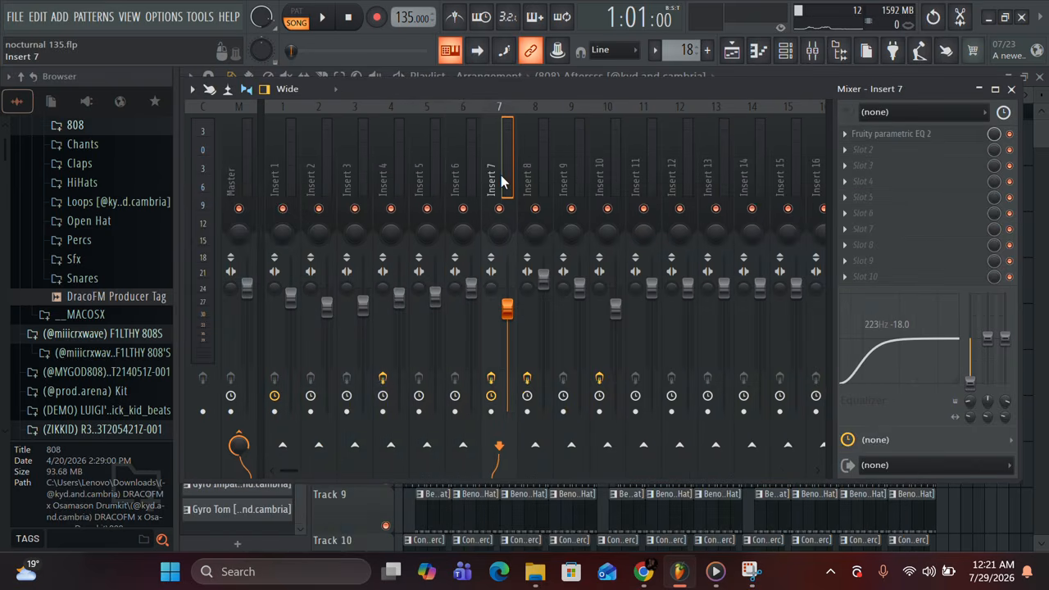
{"action": "left_click", "coordinate": [867, 138]}
{"action": "left_click", "coordinate": [755, 127]}
Check Insert 8 and Insert 9, viewing the Fruity Fast Dist effect on Insert 8.
{"action": "left_click", "coordinate": [537, 182]}
{"action": "left_click", "coordinate": [573, 181]}
{"action": "left_click", "coordinate": [536, 180]}
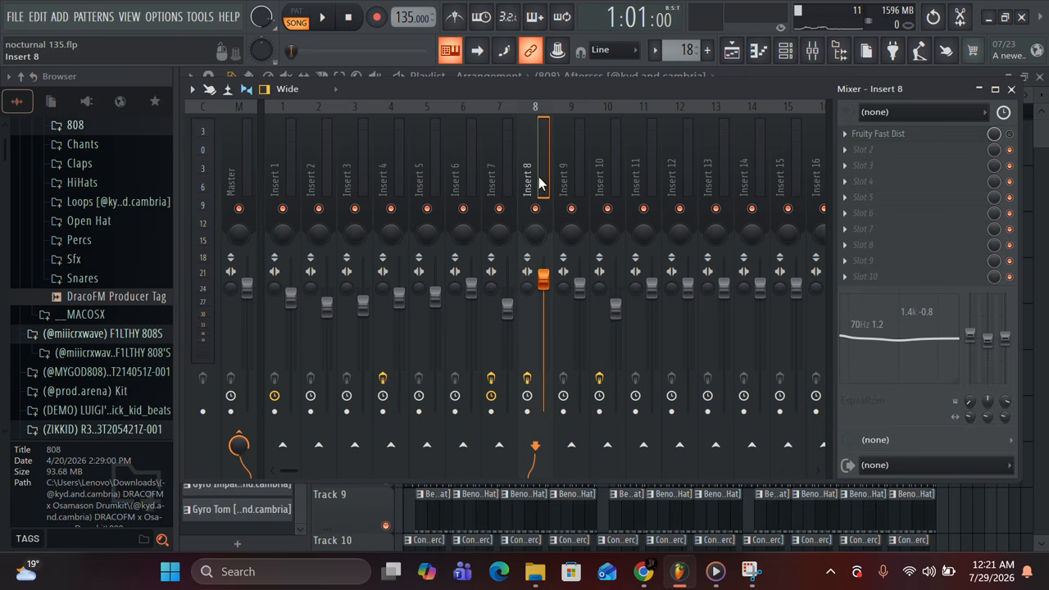
{"action": "left_click", "coordinate": [885, 136]}
{"action": "left_click", "coordinate": [535, 169]}
Review the effect slots and EQ of Insert 10, Insert 11 and the Master track, and close the mixer.
{"action": "left_click", "coordinate": [602, 174]}
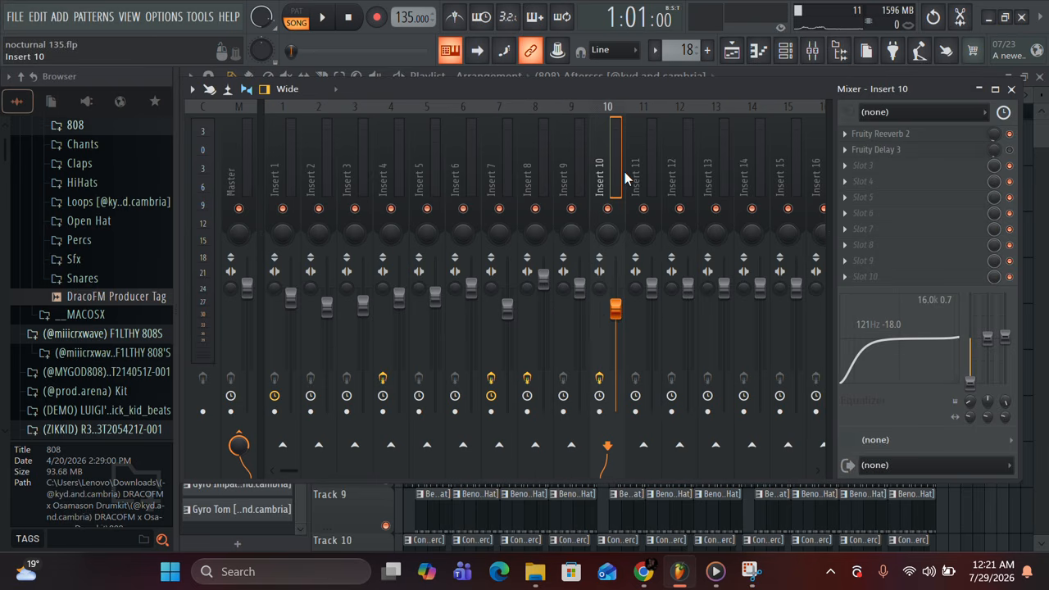
{"action": "left_click", "coordinate": [655, 178]}
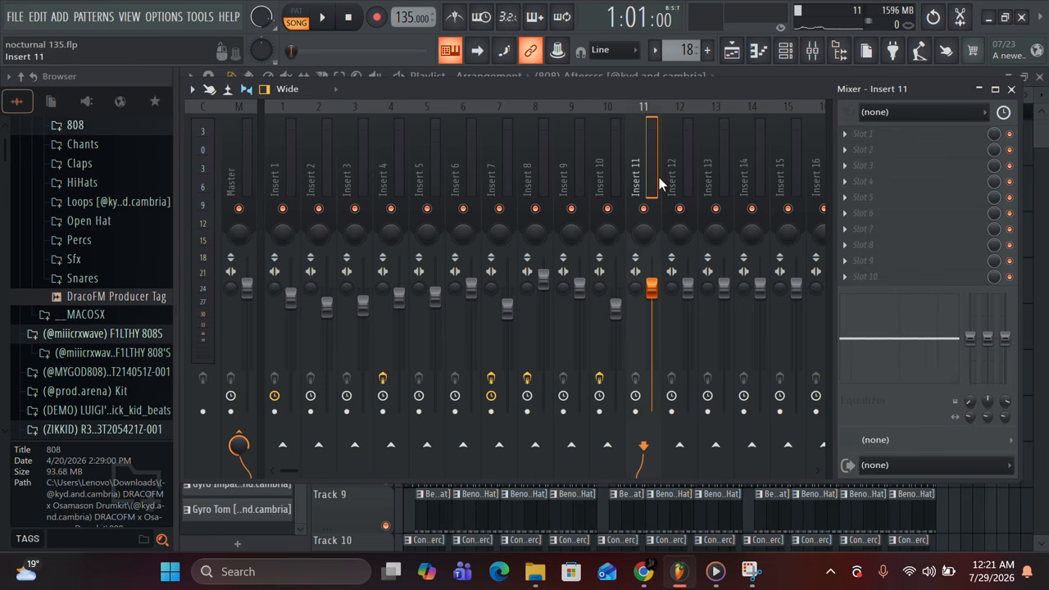
{"action": "left_click", "coordinate": [230, 185]}
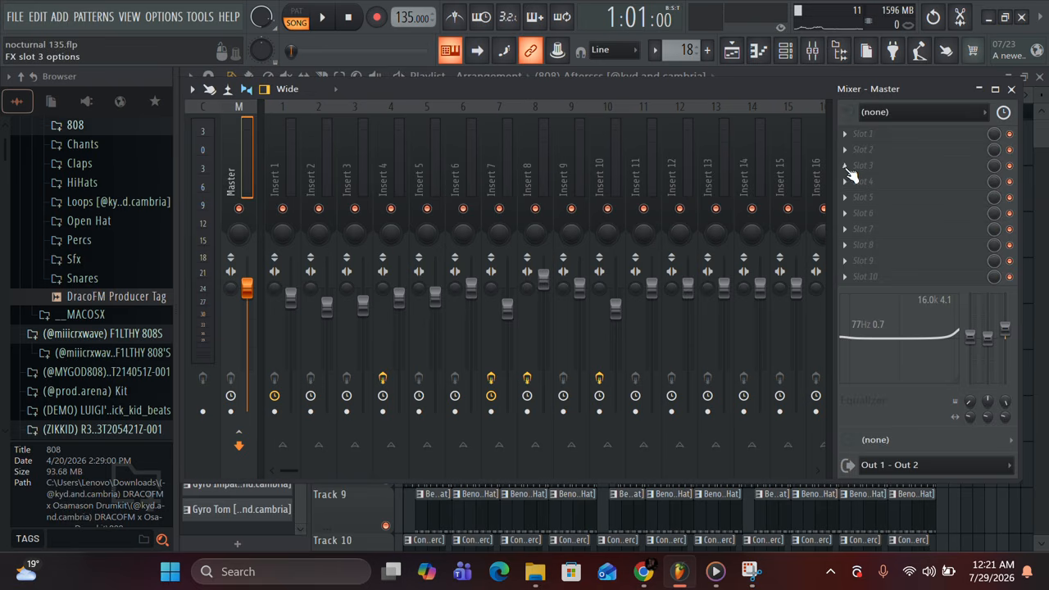
{"action": "left_click", "coordinate": [1011, 88]}
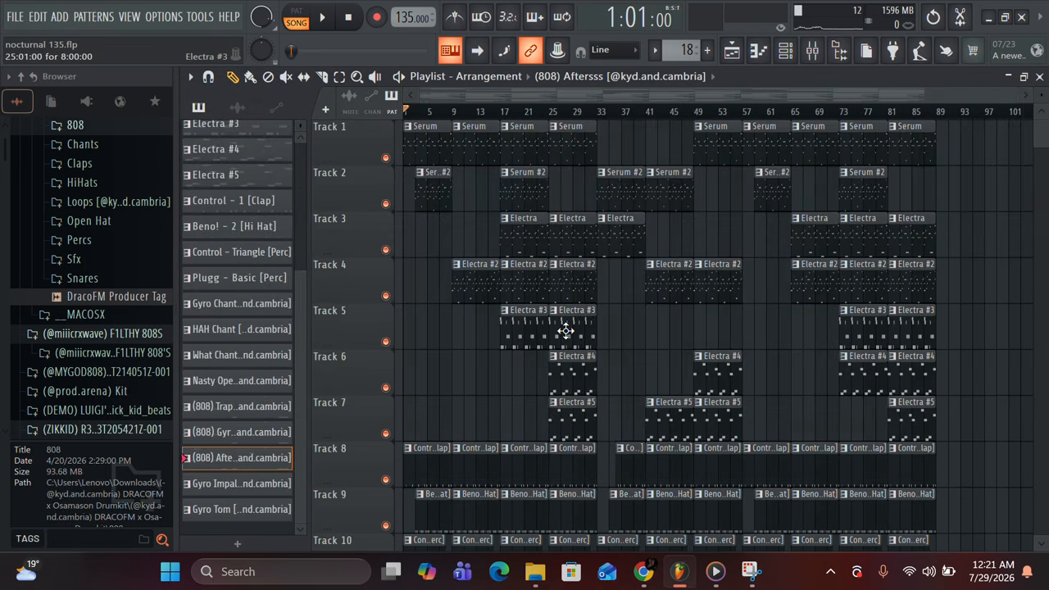